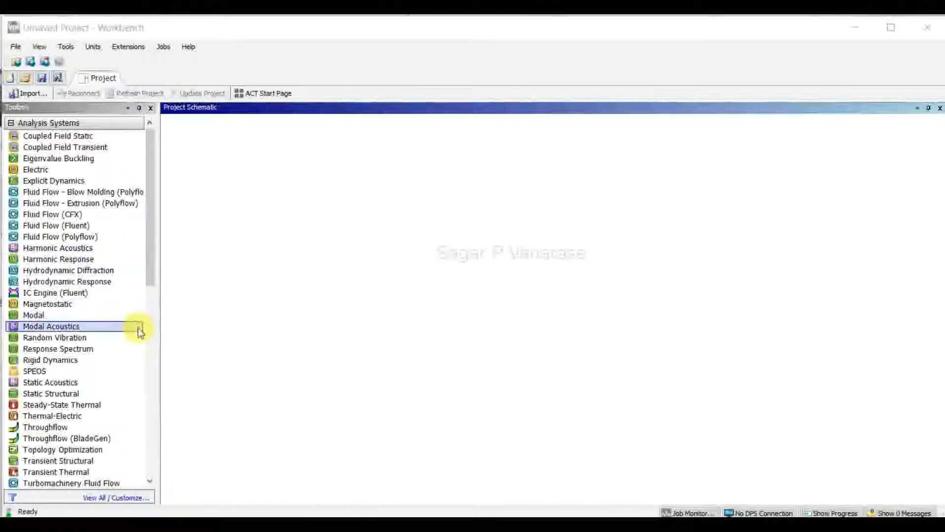
- Add a Static Structural analysis system to the project schematic and open its Engineering Data
{"action": "double_click", "coordinate": [110, 393]}
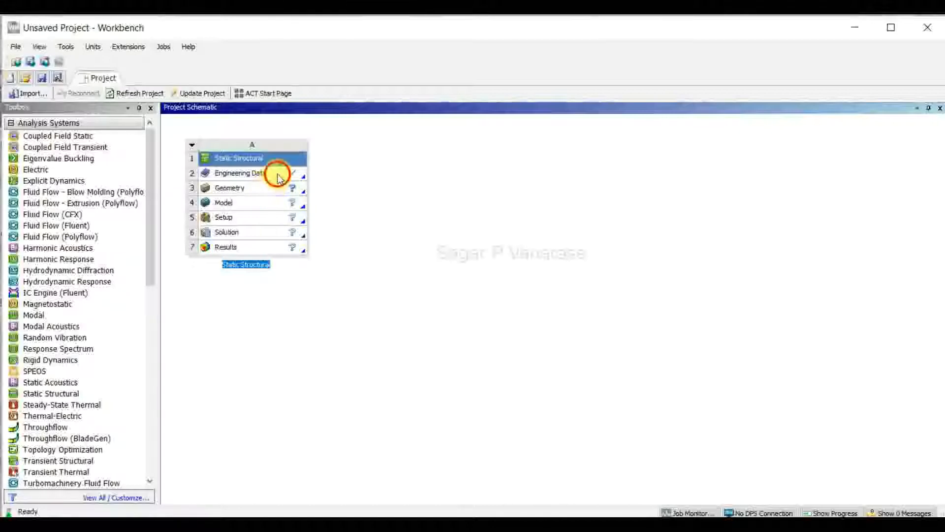
{"action": "left_click", "coordinate": [278, 177]}
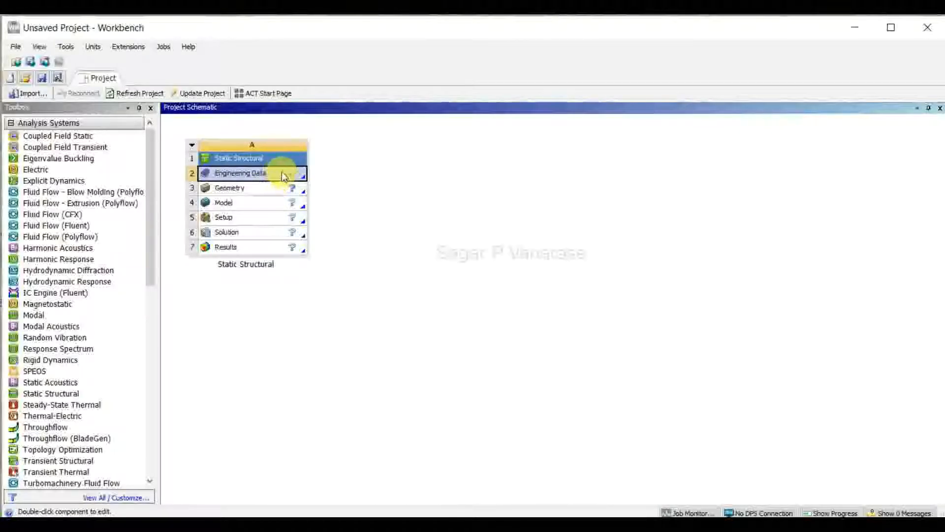
{"action": "double_click", "coordinate": [284, 174]}
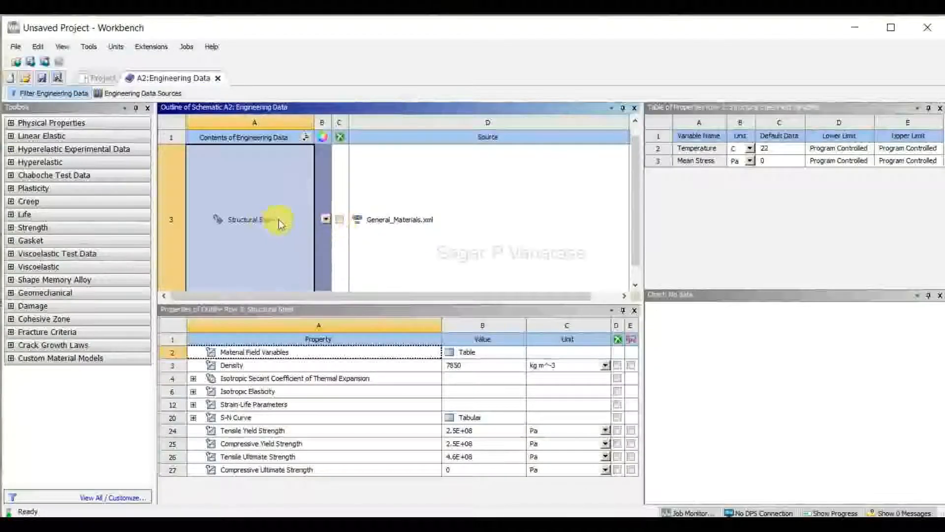
- Add Stainless Steel from the General Materials data source to the engineering data, and update the project
{"action": "left_click", "coordinate": [340, 220]}
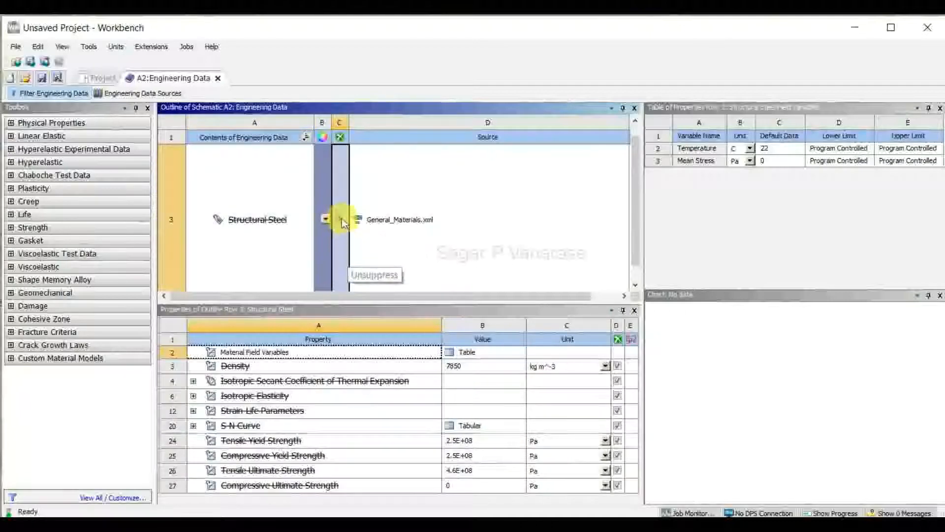
{"action": "left_click", "coordinate": [341, 228]}
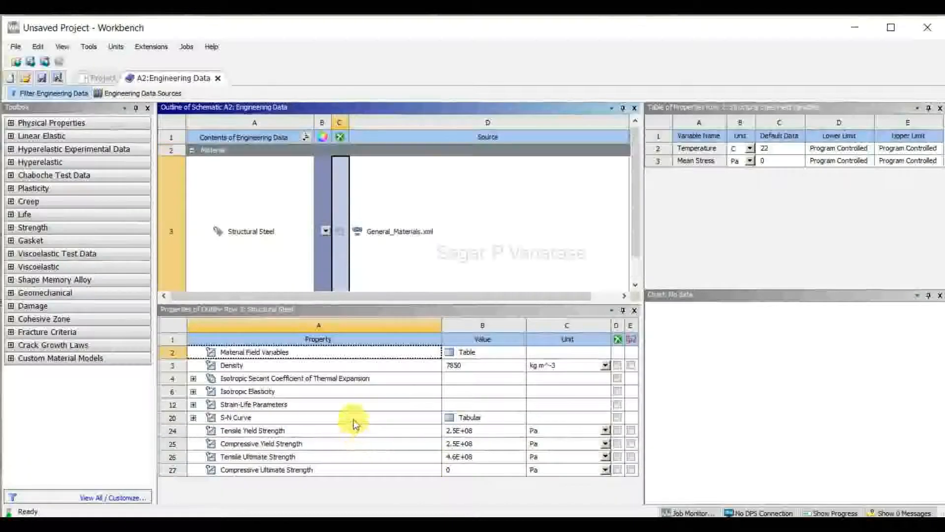
{"action": "left_click", "coordinate": [468, 212]}
{"action": "right_click", "coordinate": [455, 199]}
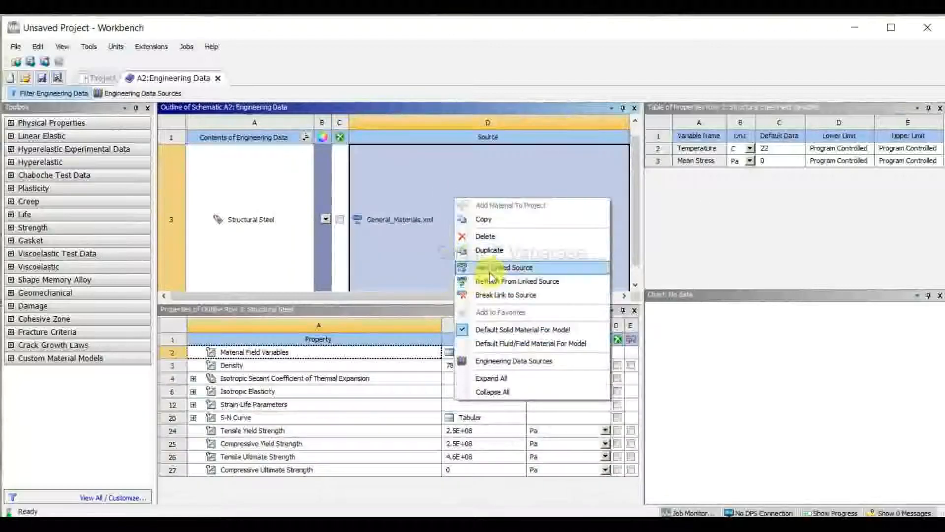
{"action": "left_click", "coordinate": [515, 362]}
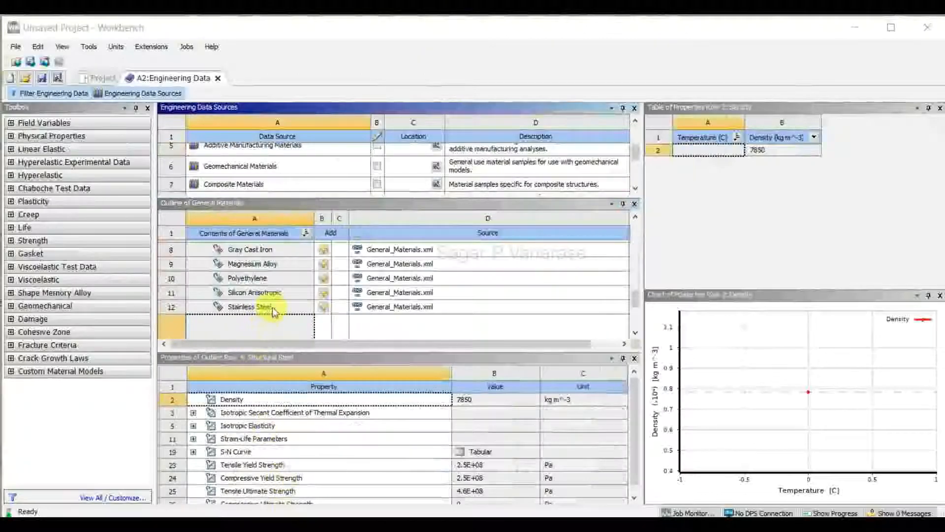
{"action": "left_click", "coordinate": [320, 310]}
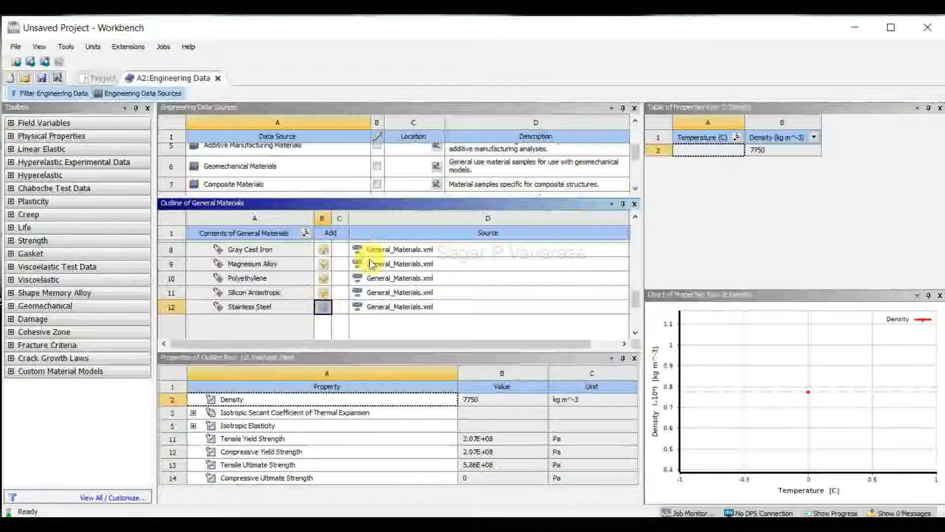
{"action": "left_click", "coordinate": [286, 311]}
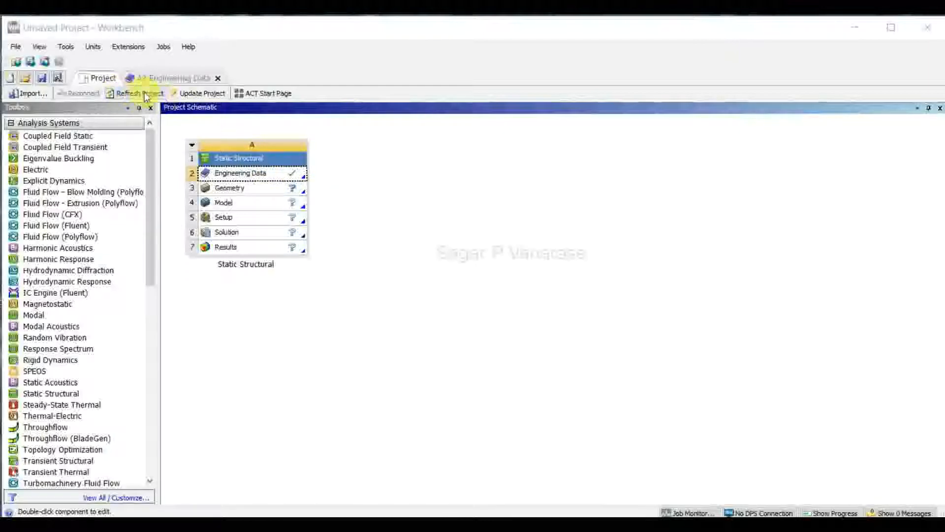
{"action": "left_click", "coordinate": [193, 93]}
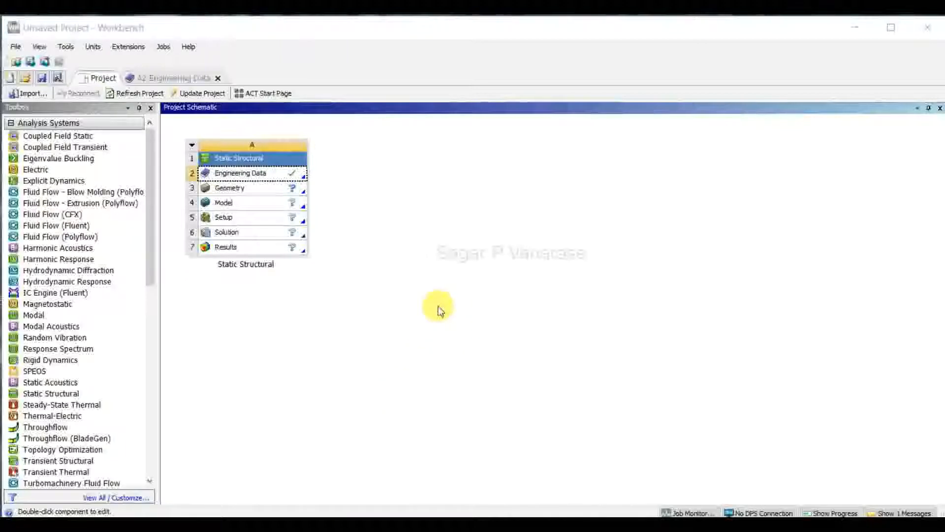
- Import the bracket_bolt_nut file from the Ansys practice models folder as the static structural system's geometry
{"action": "left_click", "coordinate": [268, 193]}
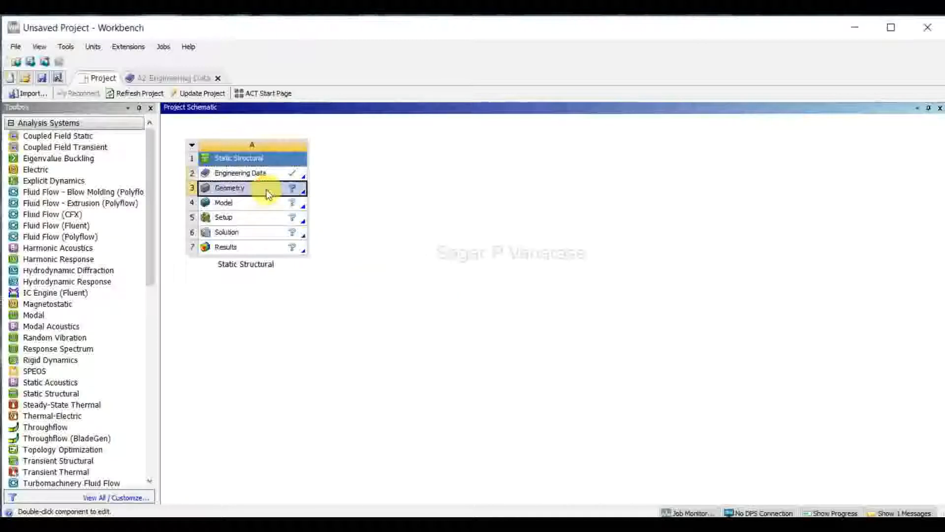
{"action": "right_click", "coordinate": [267, 189]}
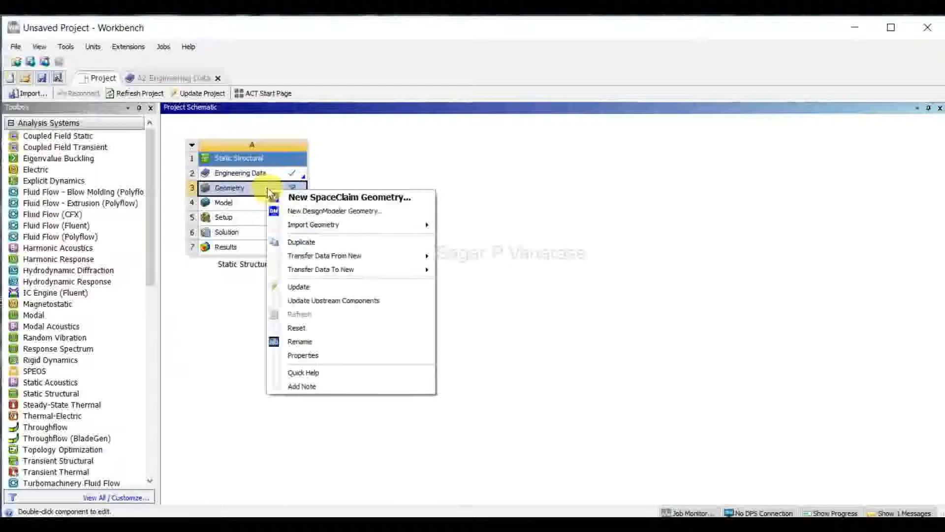
{"action": "mouse_move", "coordinate": [318, 224]}
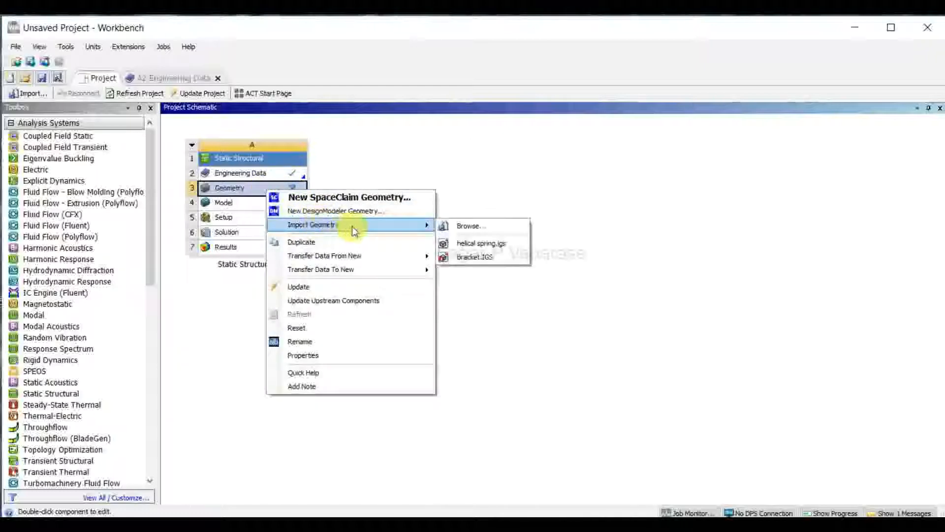
{"action": "left_click", "coordinate": [463, 228]}
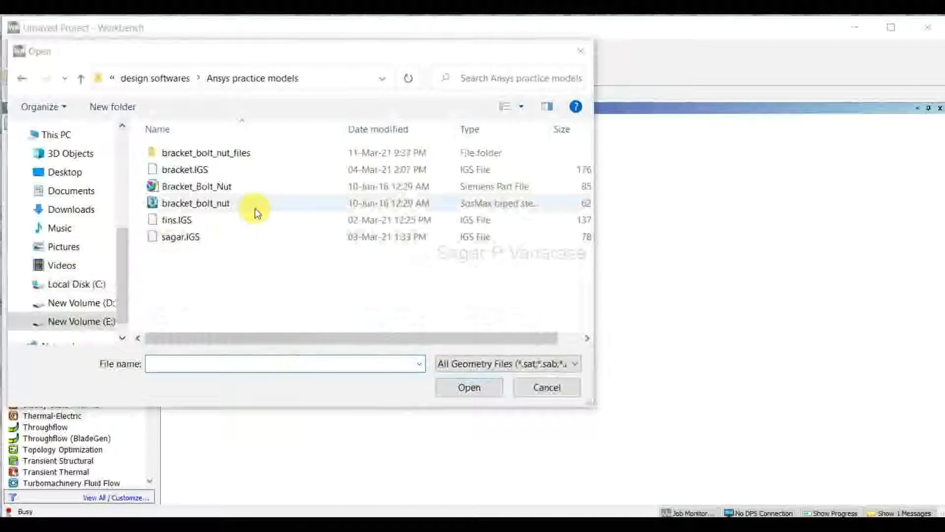
{"action": "left_click", "coordinate": [264, 207]}
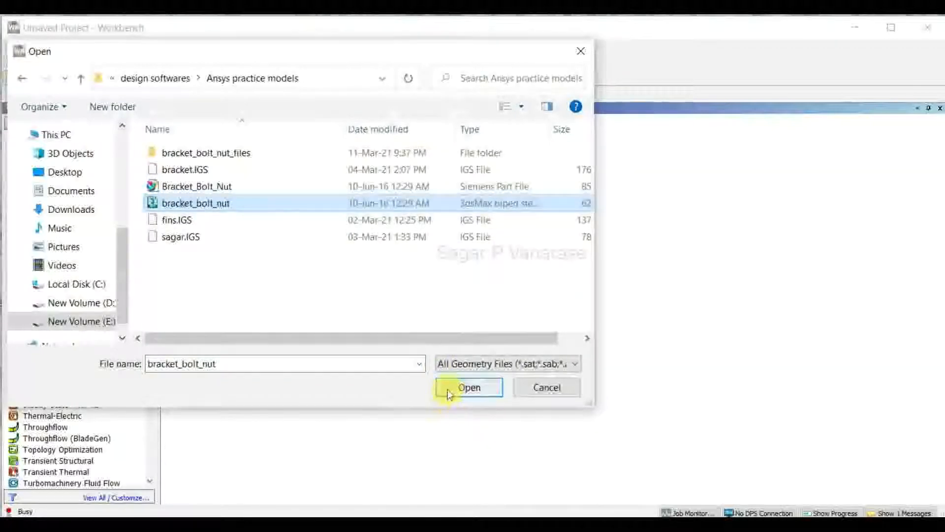
{"action": "left_click", "coordinate": [468, 392]}
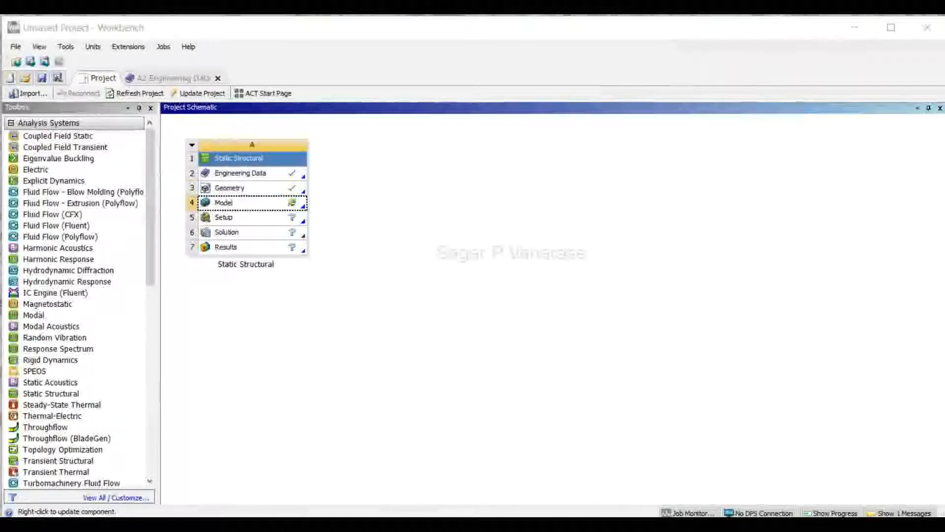
- Open the system's Model for editing in Mechanical and view the bracket, bolt and nut assembly
{"action": "left_click", "coordinate": [269, 209]}
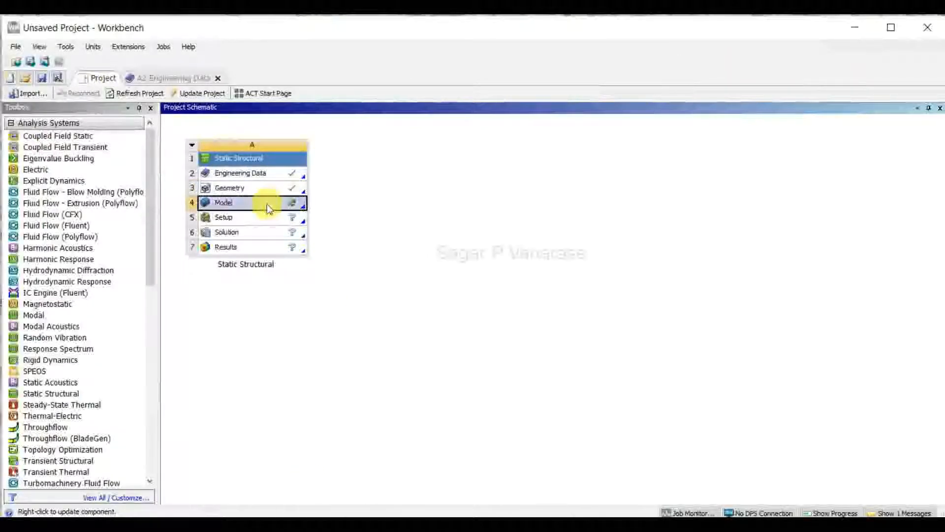
{"action": "right_click", "coordinate": [267, 205]}
{"action": "left_click", "coordinate": [306, 213]}
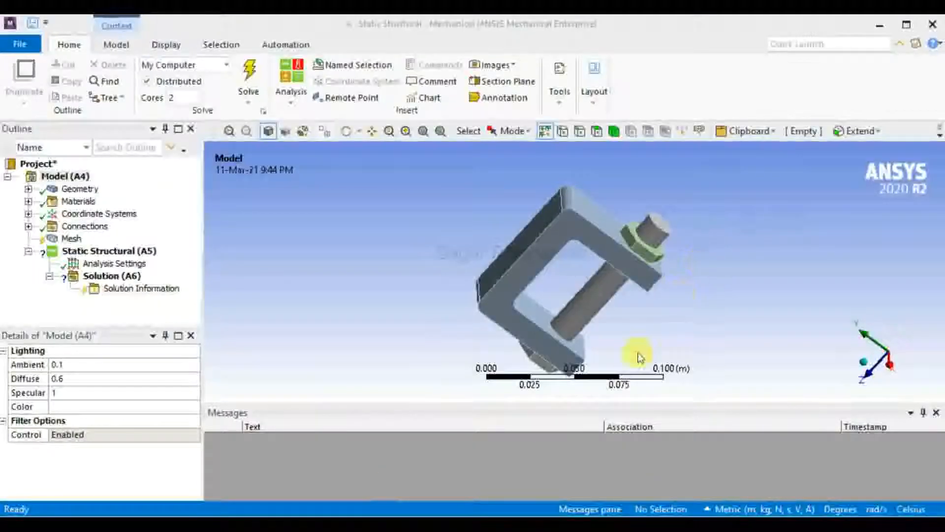
{"action": "middle_click_drag", "start_coordinate": [696, 275], "coordinate": [685, 247]}
{"action": "middle_click_drag", "start_coordinate": [748, 240], "coordinate": [704, 278]}
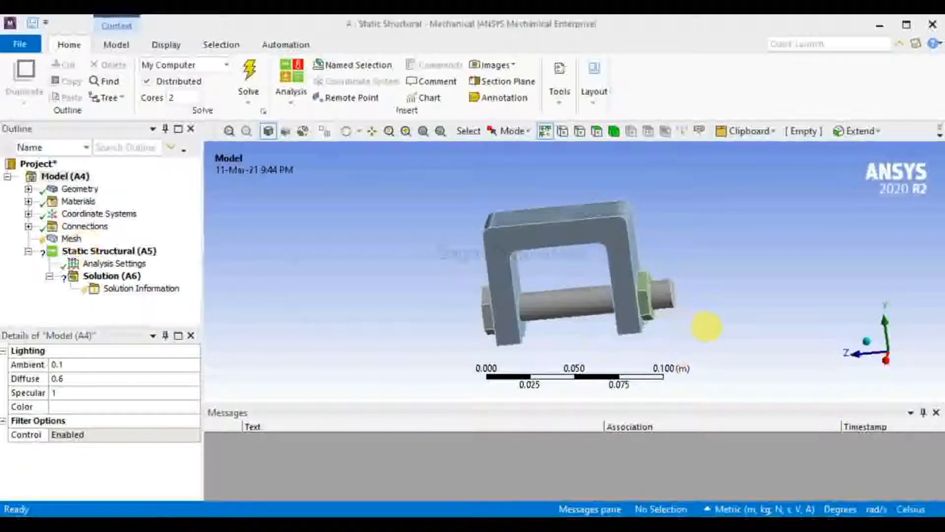
- Show the mesh settings and change the unit system to Metric (mm, kg, N, s, mV, mA)
{"action": "left_click", "coordinate": [84, 241]}
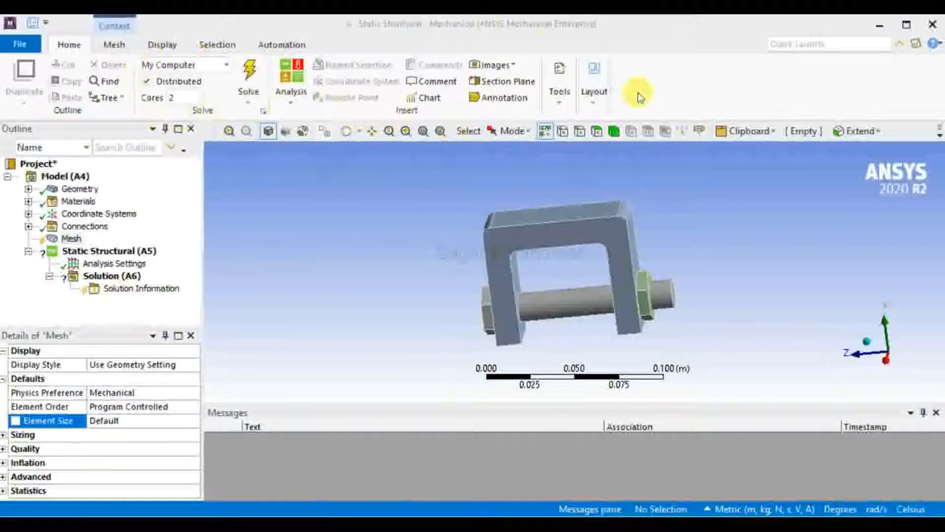
{"action": "left_click", "coordinate": [708, 510]}
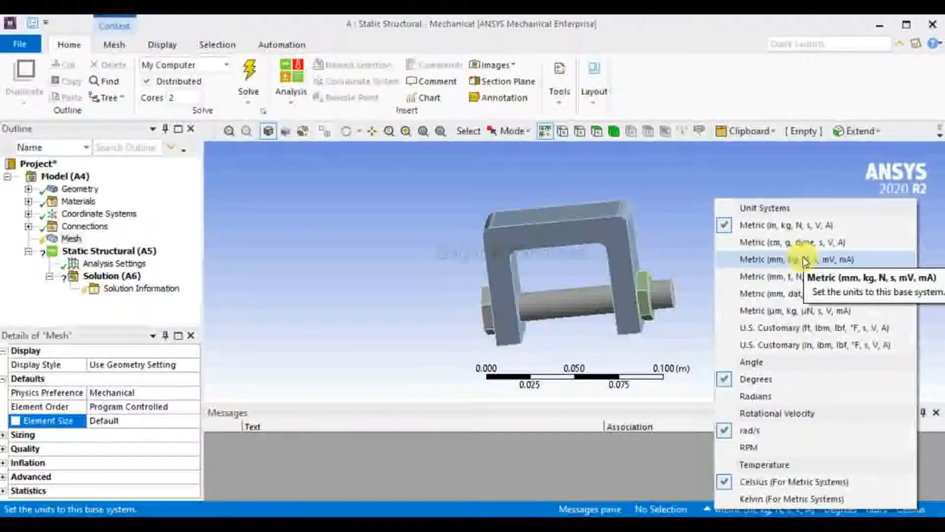
{"action": "left_click", "coordinate": [818, 264]}
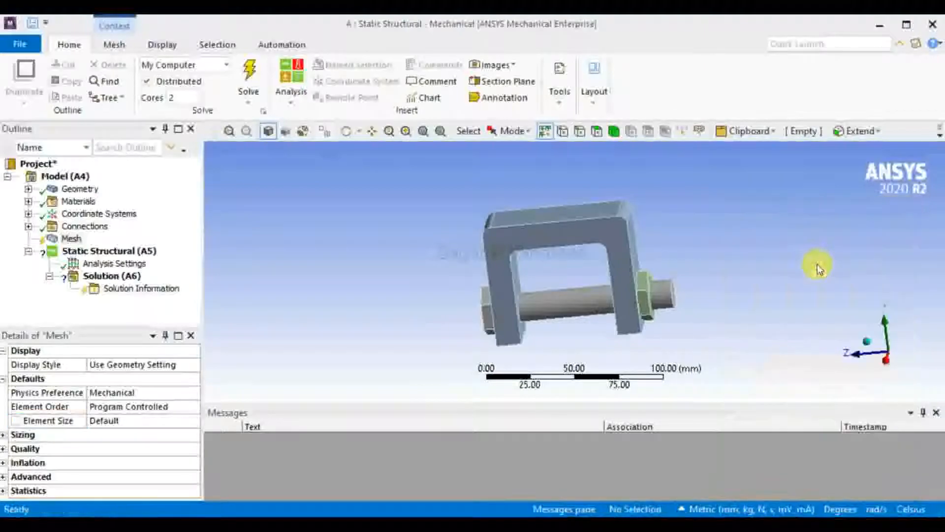
{"action": "middle_click_drag", "start_coordinate": [699, 397], "coordinate": [718, 383]}
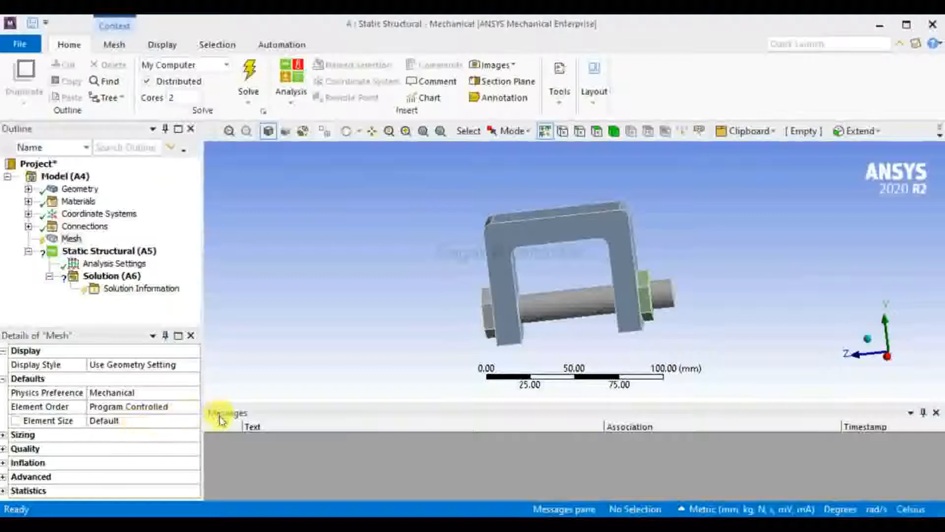
{"action": "scroll", "coordinate": [137, 407], "scroll_direction": "down", "scroll_amount": 1}
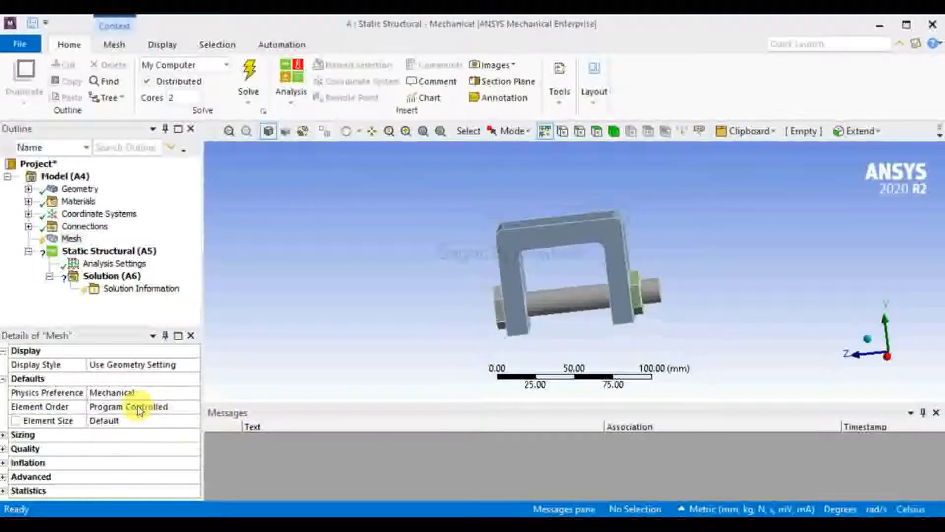
{"action": "scroll", "coordinate": [60, 426], "scroll_direction": "up", "scroll_amount": 1}
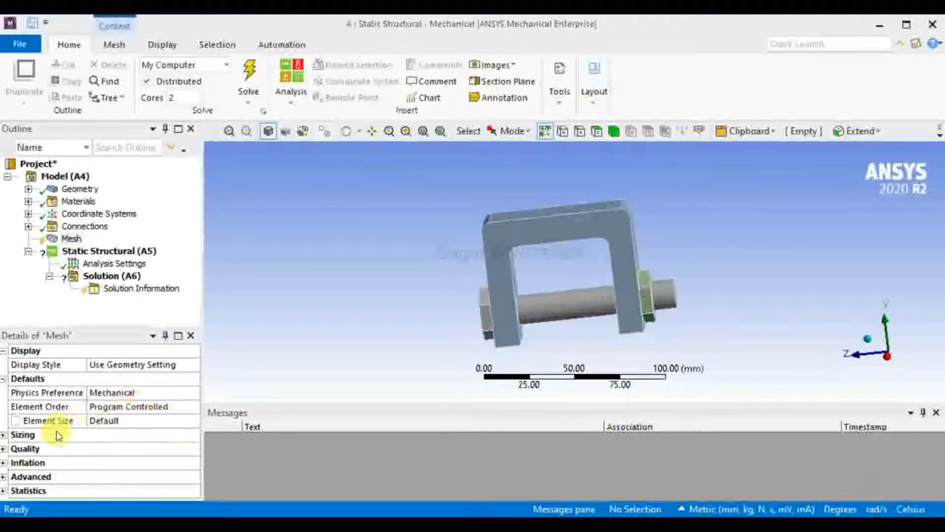
- Review the mesh's Sizing, Quality, Inflation, Advanced and Statistics settings
{"action": "left_click", "coordinate": [4, 435]}
{"action": "left_click_drag", "start_coordinate": [199, 412], "coordinate": [199, 458]}
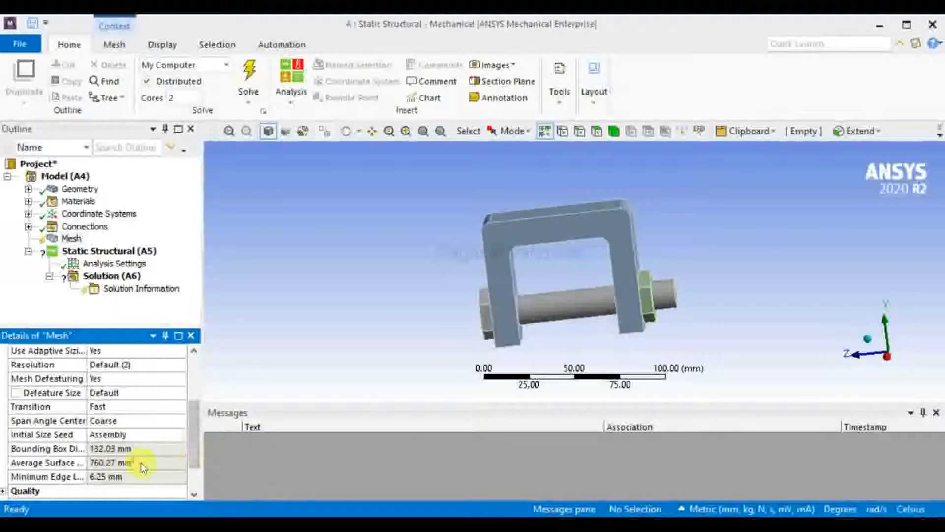
{"action": "scroll", "coordinate": [187, 448], "scroll_direction": "down", "scroll_amount": 1}
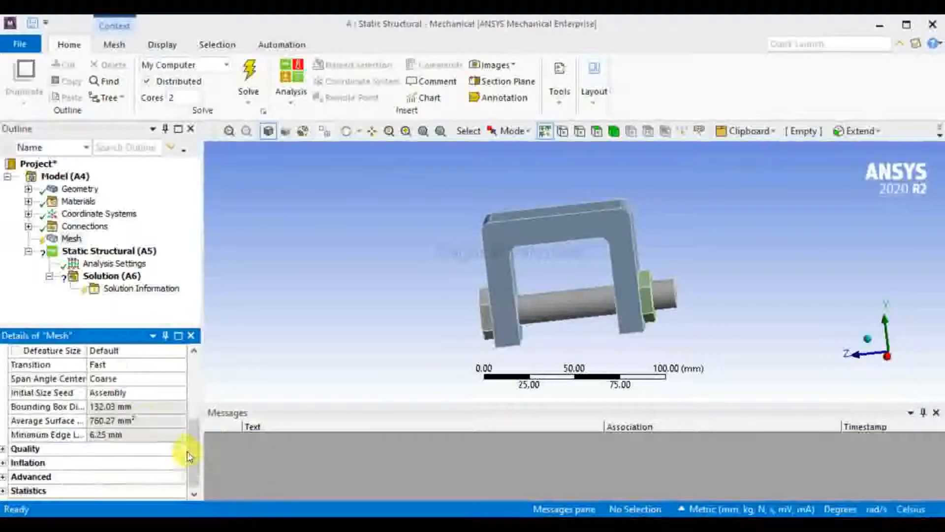
{"action": "left_click", "coordinate": [8, 451]}
{"action": "scroll", "coordinate": [143, 465], "scroll_direction": "down", "scroll_amount": 2}
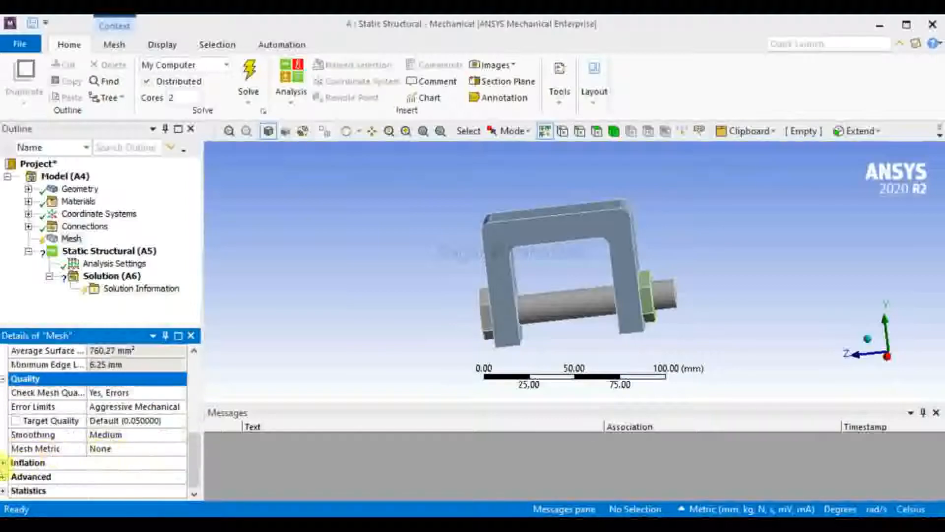
{"action": "left_click", "coordinate": [5, 464]}
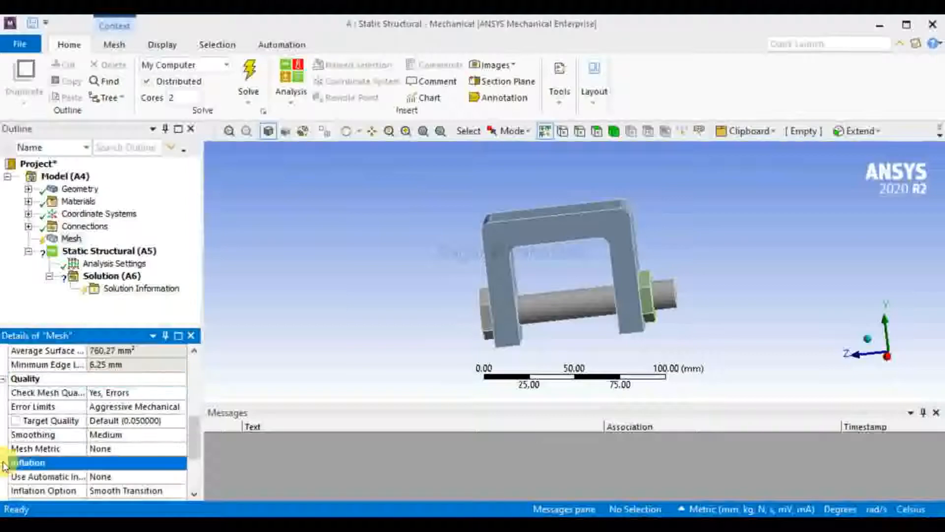
{"action": "scroll", "coordinate": [94, 472], "scroll_direction": "down", "scroll_amount": 2}
{"action": "left_click", "coordinate": [15, 476]}
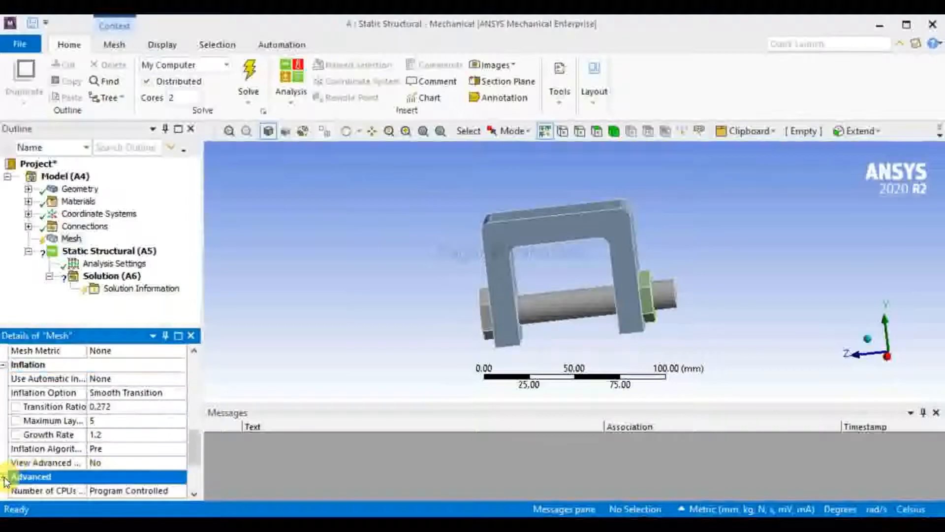
{"action": "scroll", "coordinate": [142, 448], "scroll_direction": "down", "scroll_amount": 2}
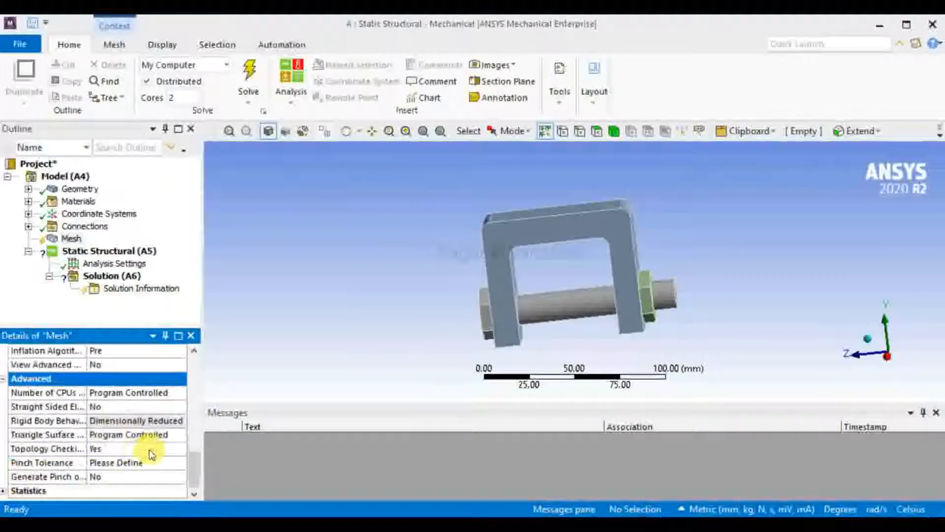
{"action": "left_click", "coordinate": [5, 491]}
{"action": "scroll", "coordinate": [144, 450], "scroll_direction": "down", "scroll_amount": 2}
{"action": "scroll", "coordinate": [144, 450], "scroll_direction": "up", "scroll_amount": 4}
{"action": "scroll", "coordinate": [145, 450], "scroll_direction": "down", "scroll_amount": 4}
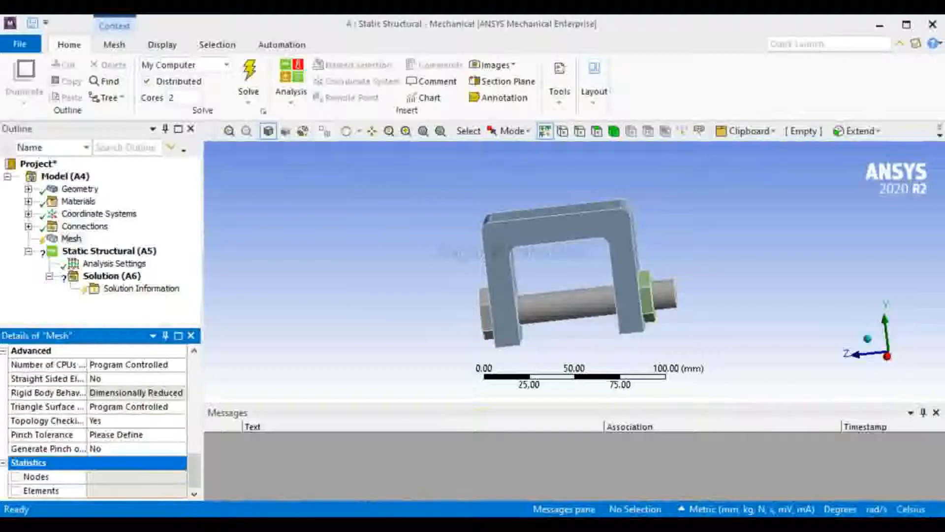
- Generate the mesh of the bracket, bolt and nut assembly with the default element size and inspect it
{"action": "left_click", "coordinate": [72, 239]}
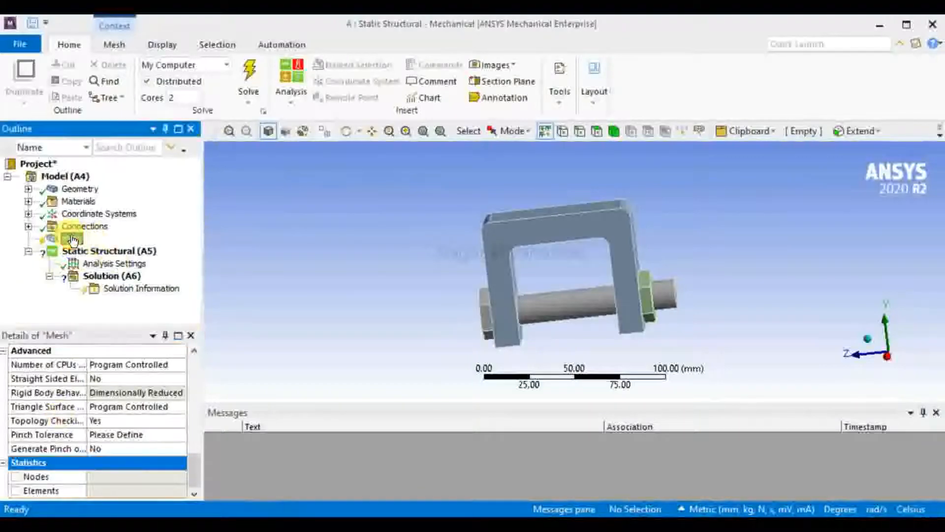
{"action": "right_click", "coordinate": [73, 240]}
{"action": "left_click", "coordinate": [131, 281]}
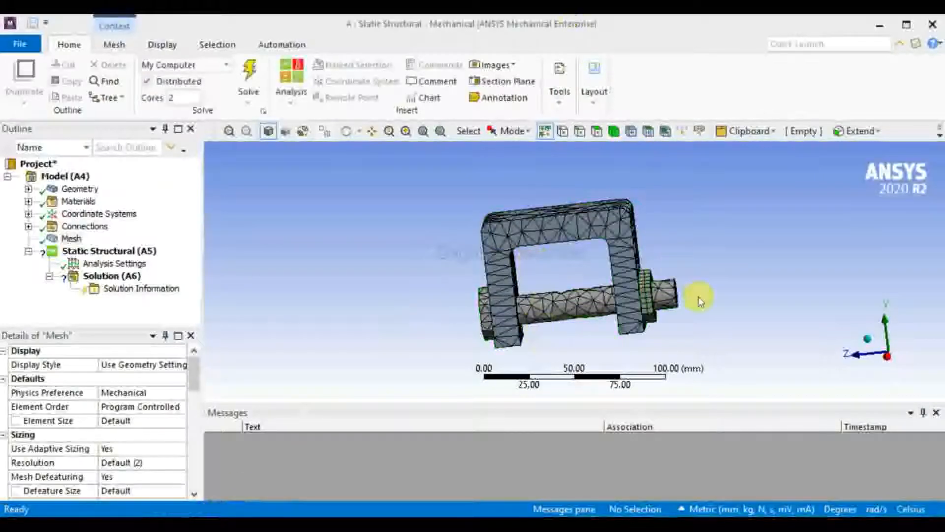
{"action": "middle_click_drag", "start_coordinate": [736, 363], "coordinate": [709, 265]}
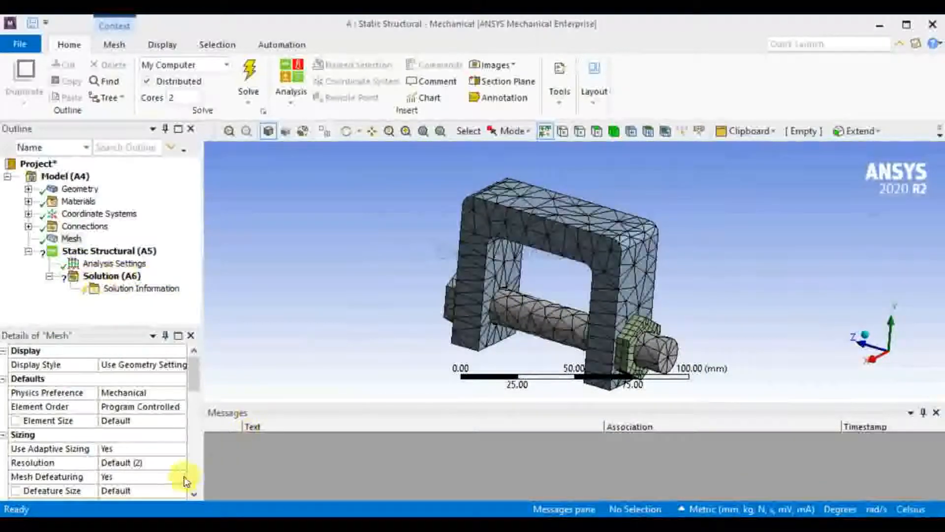
- Check the node and element counts in the mesh's Statistics and view the meshed assembly
{"action": "left_click_drag", "start_coordinate": [188, 367], "coordinate": [193, 495]}
{"action": "left_click", "coordinate": [111, 479]}
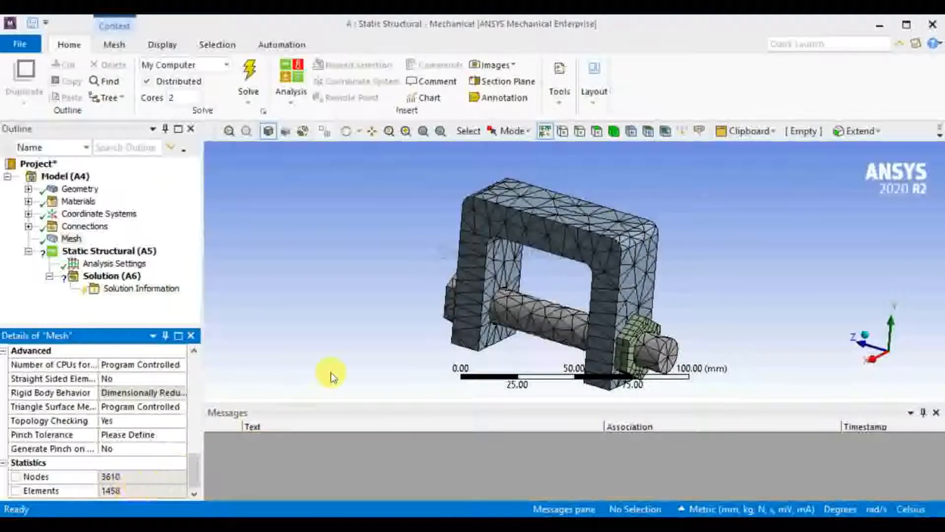
{"action": "middle_click_drag", "start_coordinate": [691, 300], "coordinate": [717, 302]}
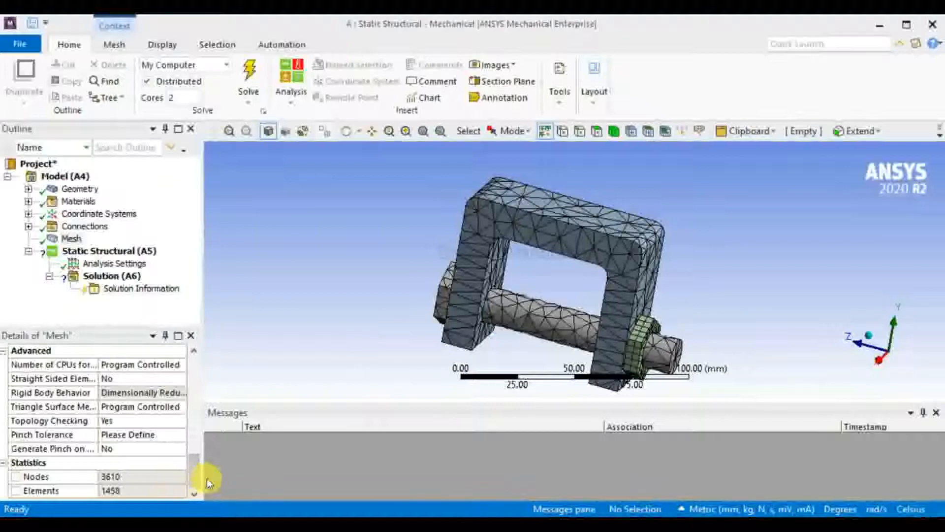
- Add a Fixed Support to the Static Structural analysis
{"action": "left_click", "coordinate": [137, 252]}
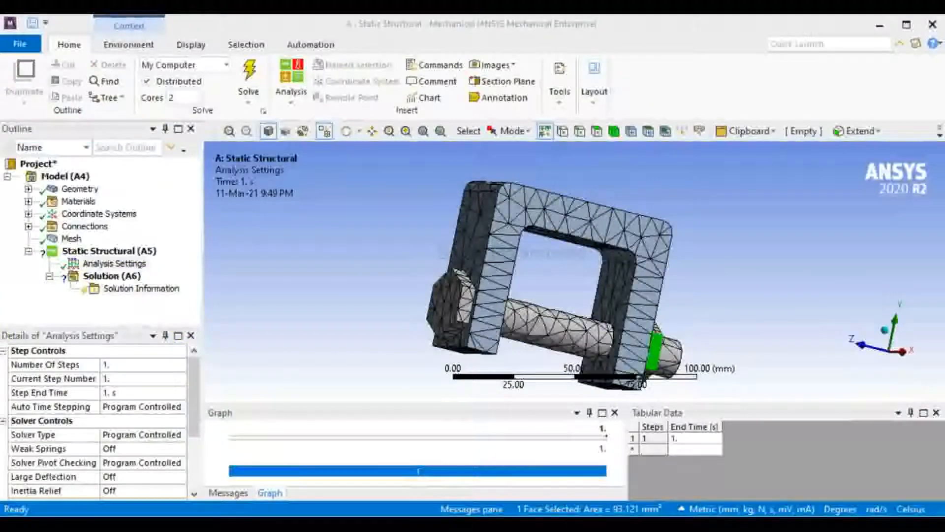
{"action": "mouse_move", "coordinate": [671, 306]}
{"action": "middle_mouse_down"}
{"action": "mouse_move", "coordinate": [725, 306]}
{"action": "mouse_move", "coordinate": [691, 281]}
{"action": "mouse_move", "coordinate": [701, 242]}
{"action": "mouse_move", "coordinate": [711, 282]}
{"action": "mouse_move", "coordinate": [688, 276]}
{"action": "mouse_move", "coordinate": [717, 310]}
{"action": "mouse_move", "coordinate": [642, 316]}
{"action": "mouse_move", "coordinate": [669, 318]}
{"action": "middle_mouse_up"}
{"action": "scroll", "coordinate": [659, 250], "scroll_direction": "down", "scroll_amount": 3}
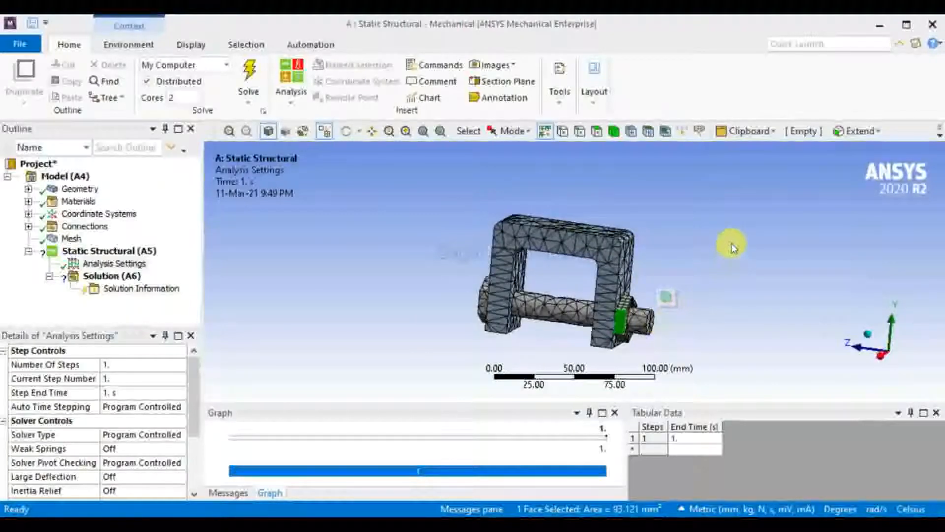
{"action": "middle_click_drag", "start_coordinate": [731, 260], "coordinate": [714, 271]}
{"action": "left_click", "coordinate": [142, 252]}
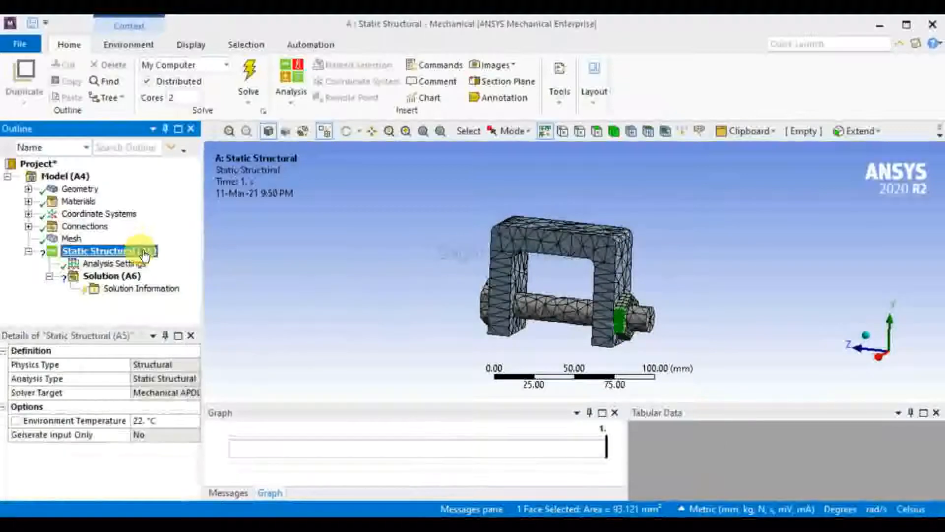
{"action": "right_click", "coordinate": [137, 253]}
{"action": "mouse_move", "coordinate": [164, 261]}
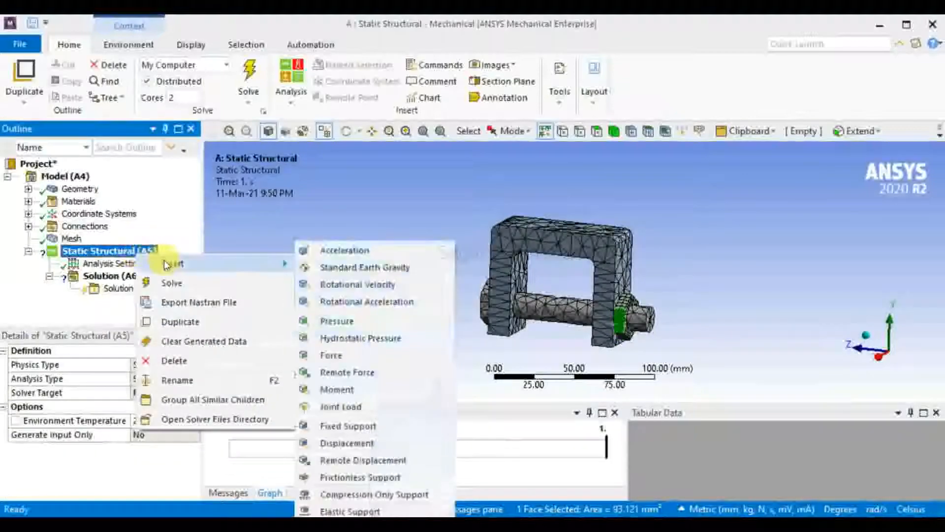
{"action": "left_click", "coordinate": [355, 425]}
- Scope the fixed support to the end faces of the bracket's two legs
{"action": "middle_click_drag", "start_coordinate": [658, 326], "coordinate": [585, 352]}
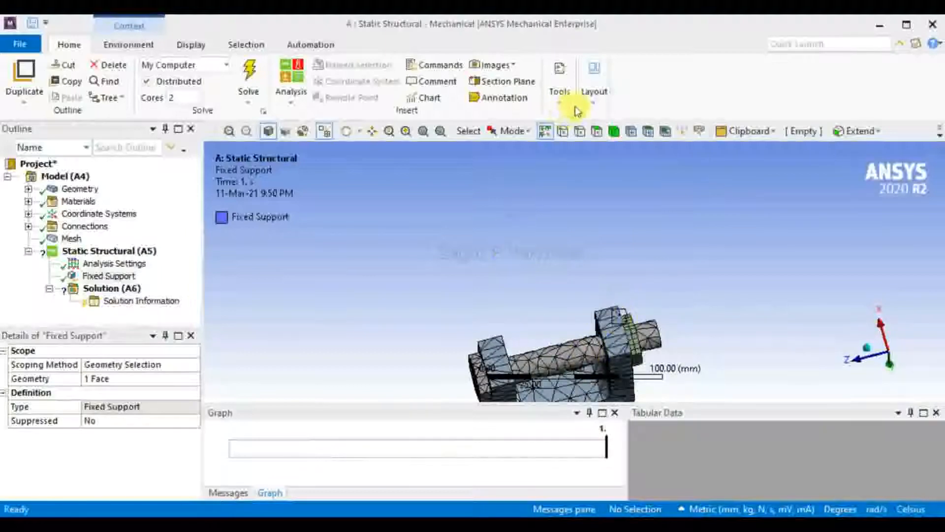
{"action": "left_click", "coordinate": [598, 134]}
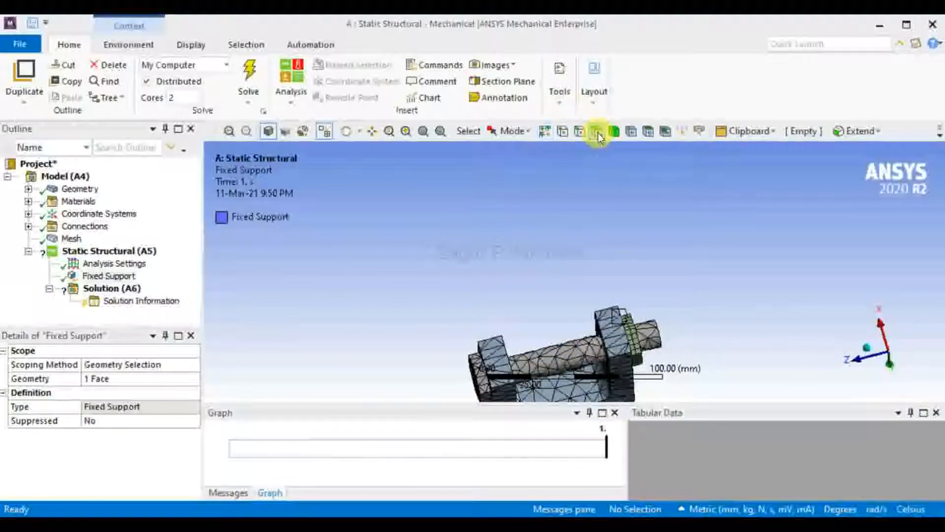
{"action": "left_click", "coordinate": [613, 326]}
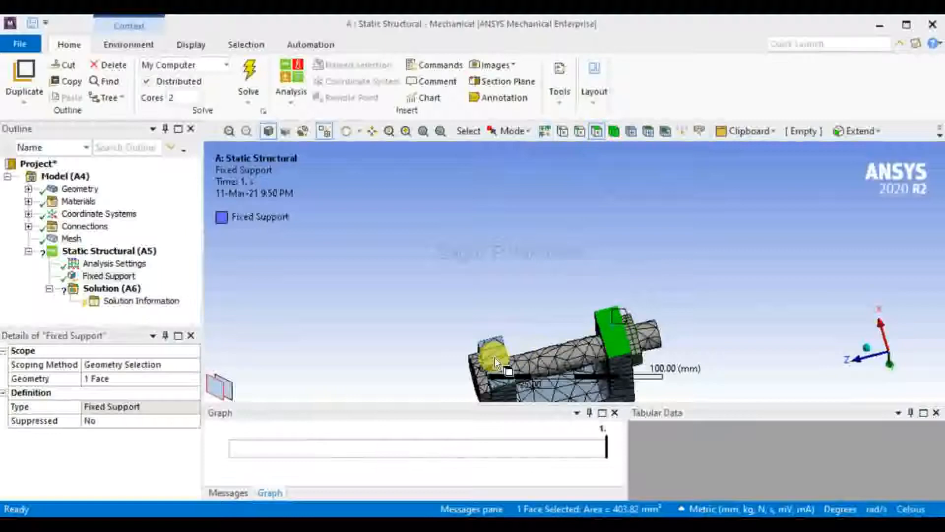
{"action": "left_click", "coordinate": [496, 357], "text": "ctrl"}
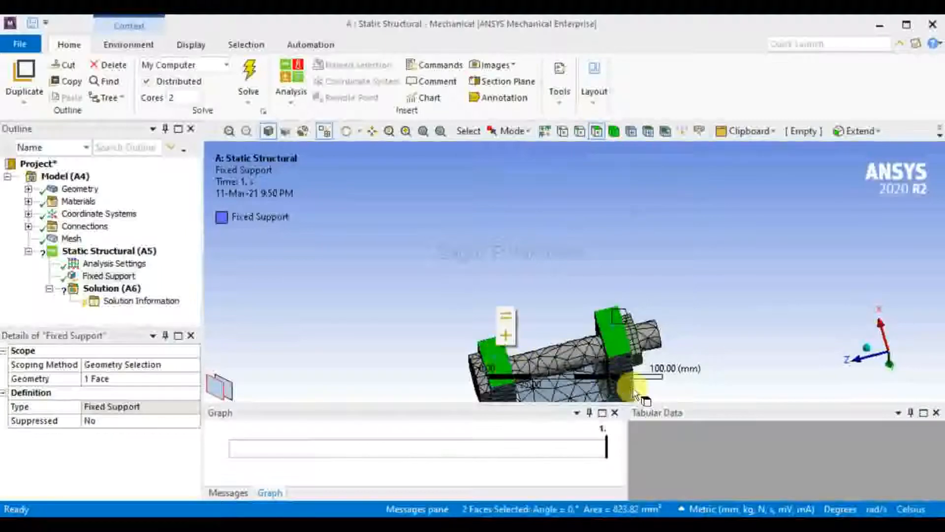
{"action": "middle_click_drag", "start_coordinate": [665, 278], "coordinate": [589, 315]}
{"action": "scroll", "coordinate": [589, 318], "scroll_direction": "down", "scroll_amount": 3}
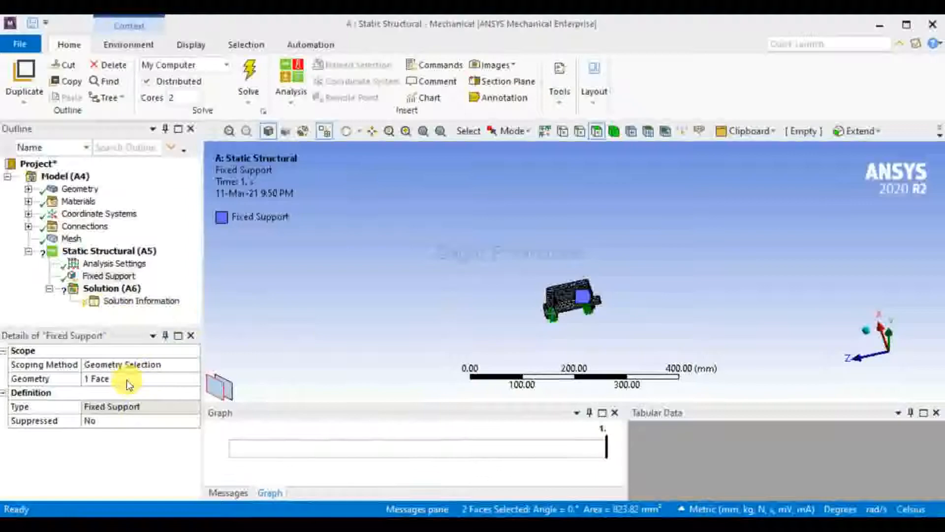
{"action": "scroll", "coordinate": [601, 333], "scroll_direction": "up", "scroll_amount": 1}
{"action": "middle_click_drag", "start_coordinate": [601, 333], "coordinate": [554, 332]}
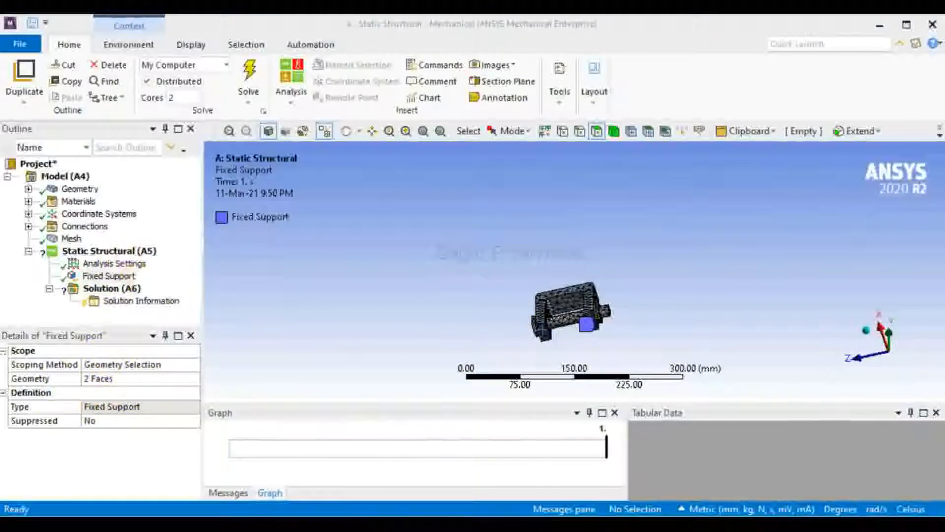
- Set the Number Of Steps in the Analysis Settings to 10
{"action": "left_click", "coordinate": [145, 252]}
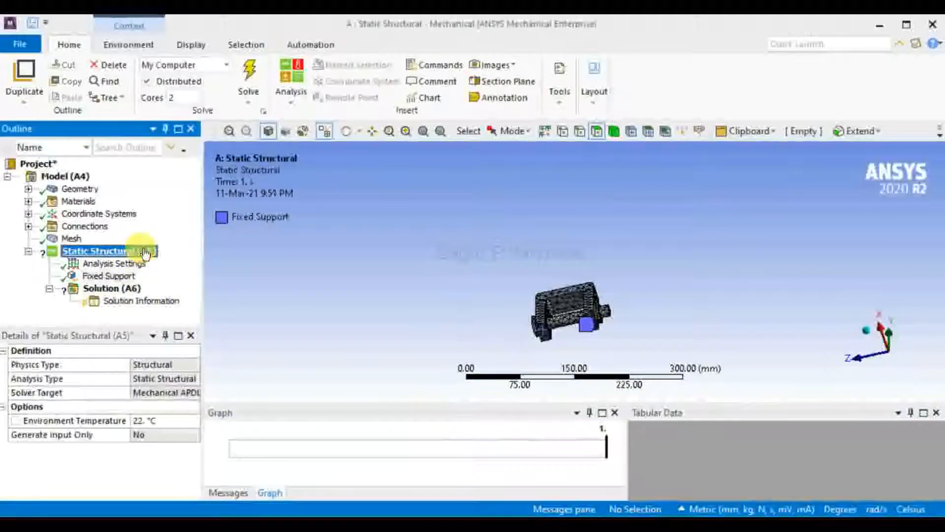
{"action": "left_click", "coordinate": [146, 265]}
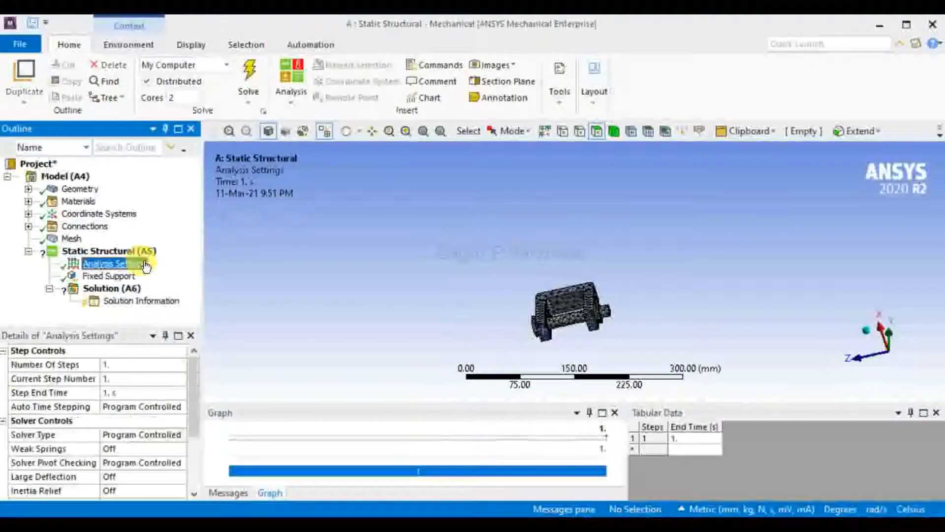
{"action": "right_click", "coordinate": [146, 265]}
{"action": "mouse_move", "coordinate": [160, 269]}
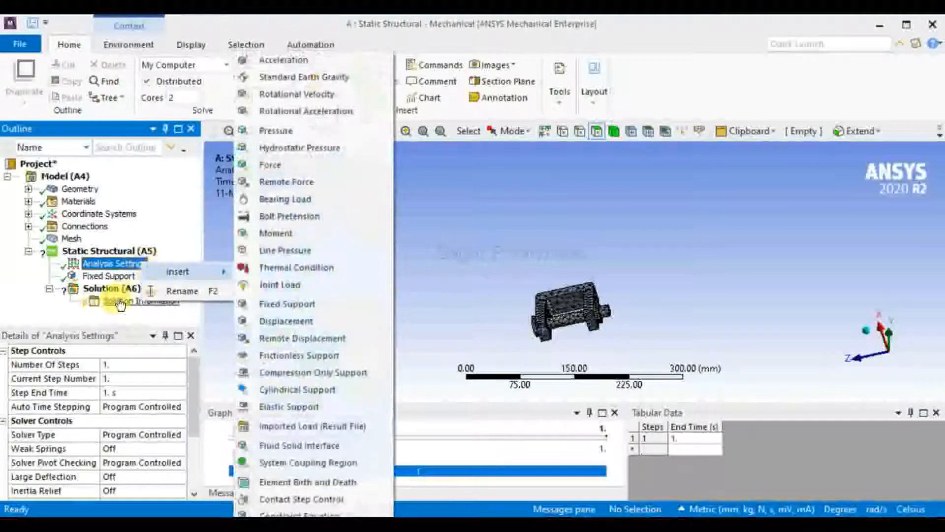
{"action": "left_click", "coordinate": [47, 306]}
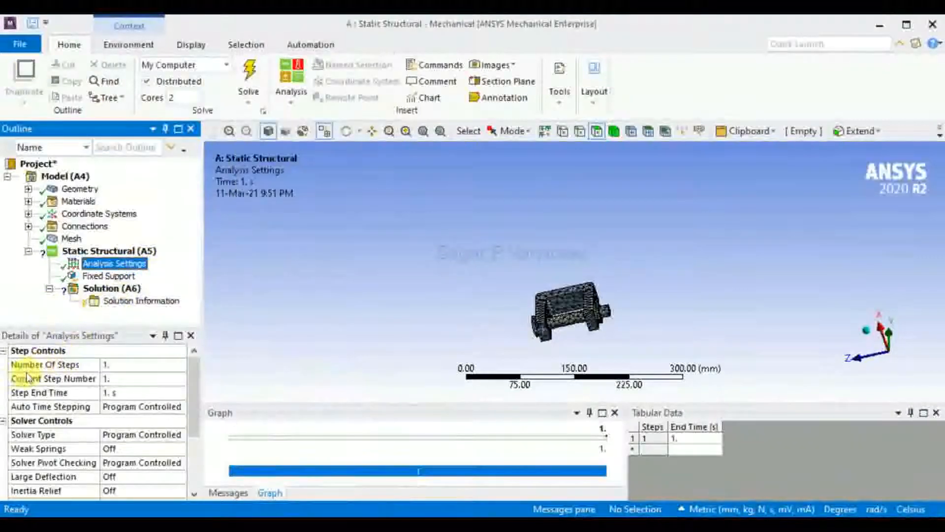
{"action": "left_click", "coordinate": [122, 369]}
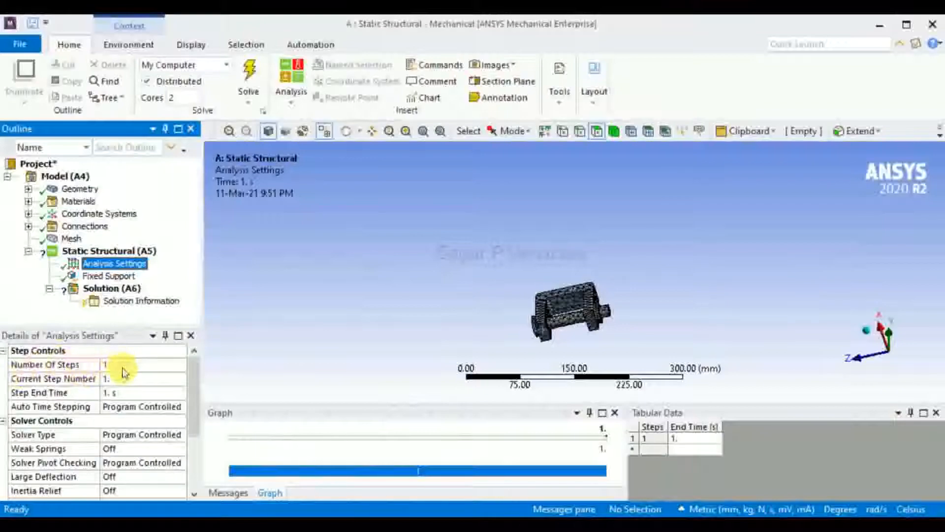
{"action": "left_click", "coordinate": [124, 373]}
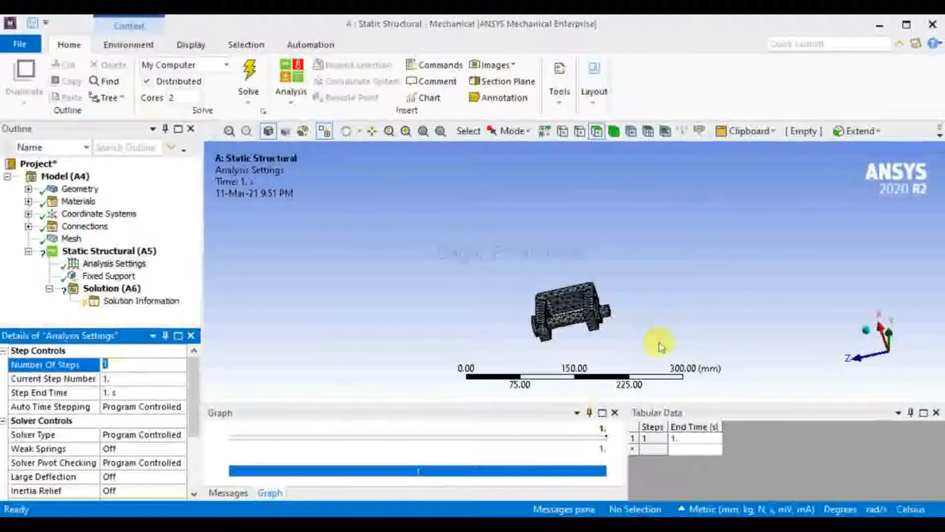
{"action": "middle_click_drag", "start_coordinate": [660, 320], "coordinate": [665, 350]}
{"action": "scroll", "coordinate": [586, 325], "scroll_direction": "up", "scroll_amount": 4}
{"action": "scroll", "coordinate": [587, 326], "scroll_direction": "down", "scroll_amount": 3}
{"action": "middle_click_drag", "start_coordinate": [660, 290], "coordinate": [619, 297]}
{"action": "mouse_move", "coordinate": [541, 332]}
{"action": "middle_mouse_down"}
{"action": "mouse_move", "coordinate": [548, 312]}
{"action": "mouse_move", "coordinate": [555, 337]}
{"action": "middle_mouse_up"}
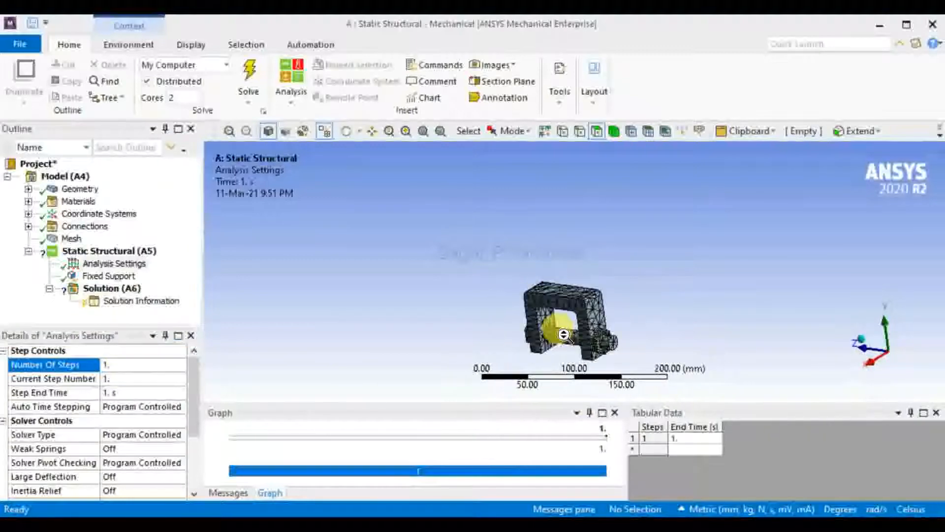
{"action": "left_click", "coordinate": [131, 368]}
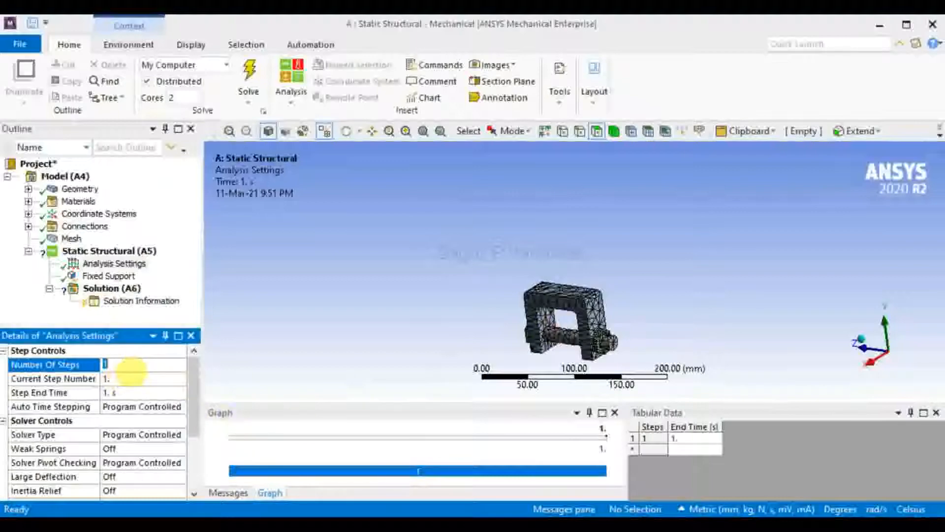
{"action": "type", "text": "10"}
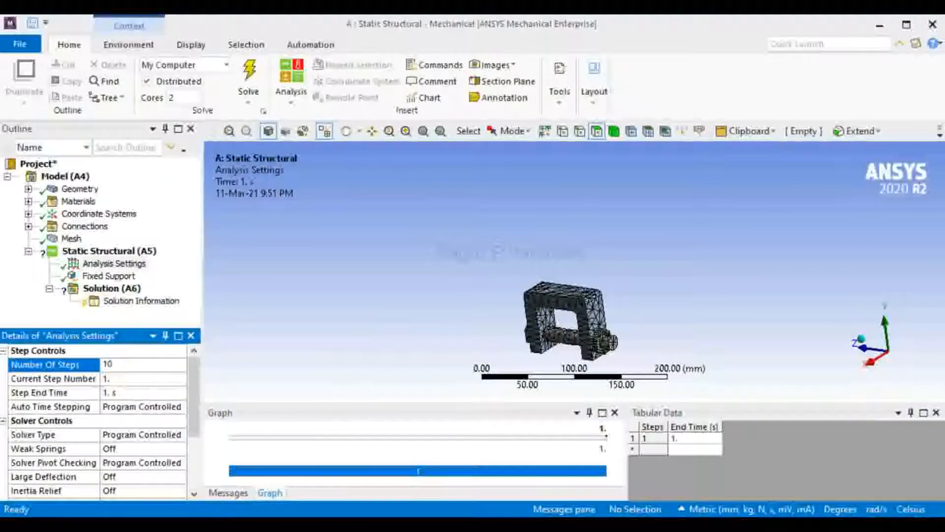
{"action": "key", "text": "Return"}
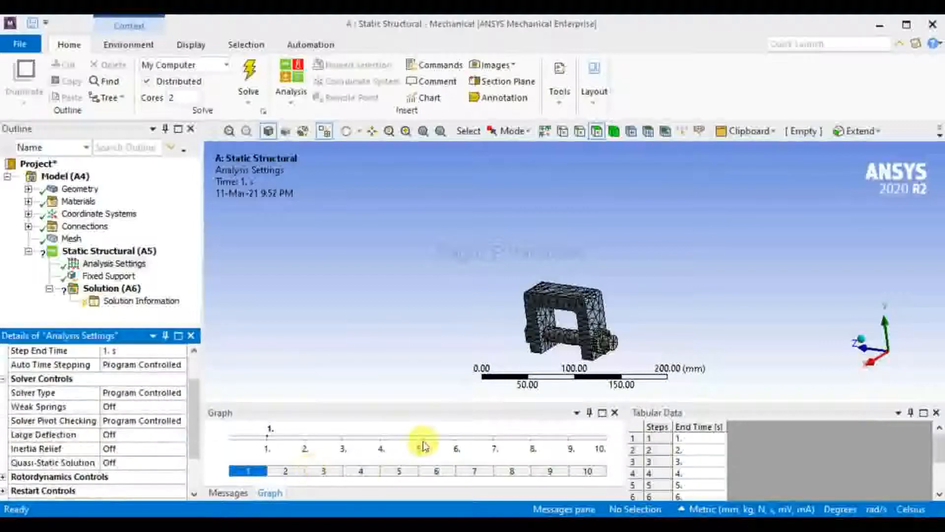
- Go through load steps 10 to 1 on the timeline and review their step settings
{"action": "left_click", "coordinate": [589, 471]}
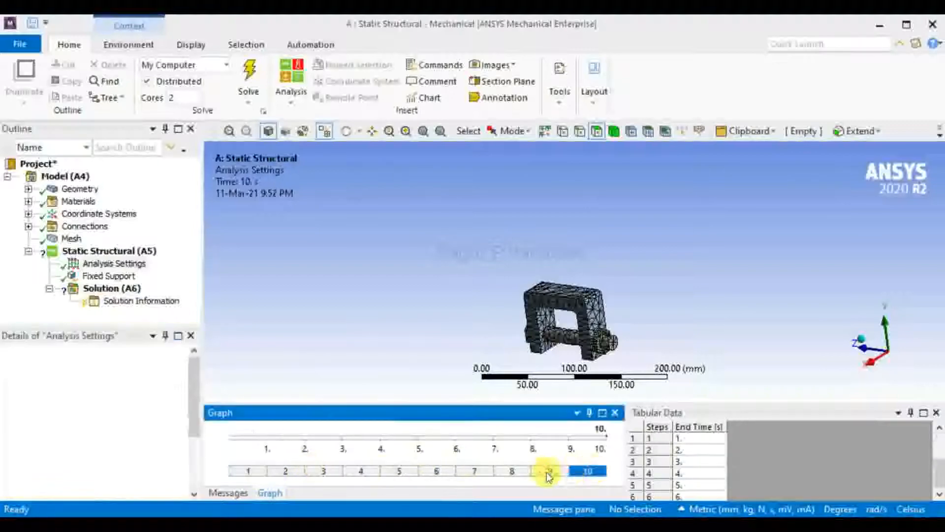
{"action": "left_click", "coordinate": [544, 471]}
{"action": "left_click", "coordinate": [512, 471]}
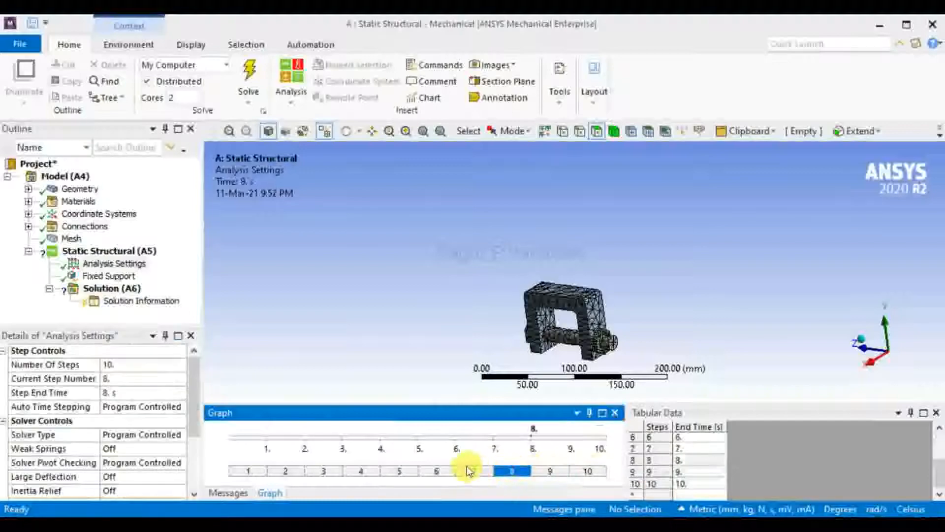
{"action": "left_click", "coordinate": [474, 470]}
{"action": "left_click", "coordinate": [436, 471]}
{"action": "left_click", "coordinate": [400, 472]}
{"action": "left_click", "coordinate": [364, 471]}
{"action": "left_click", "coordinate": [338, 472]}
{"action": "left_click", "coordinate": [298, 471]}
{"action": "left_click", "coordinate": [253, 473]}
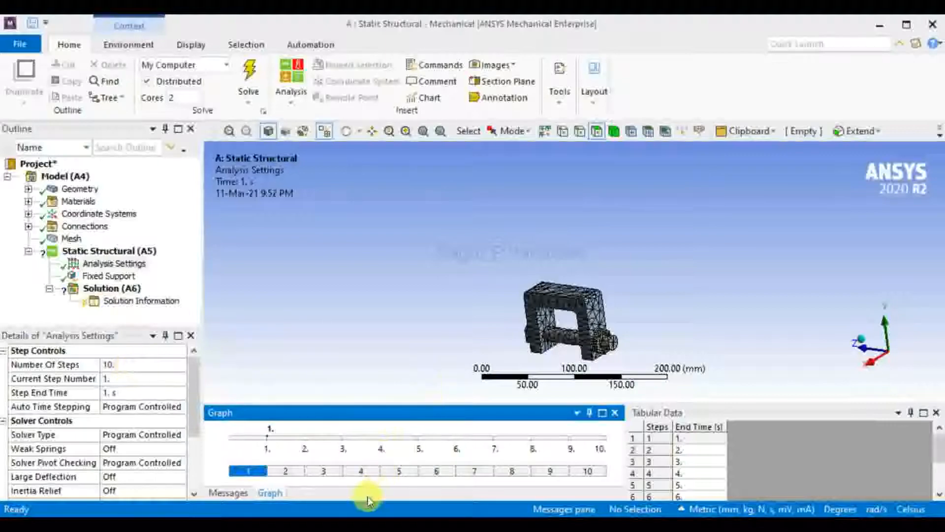
{"action": "left_click", "coordinate": [262, 497]}
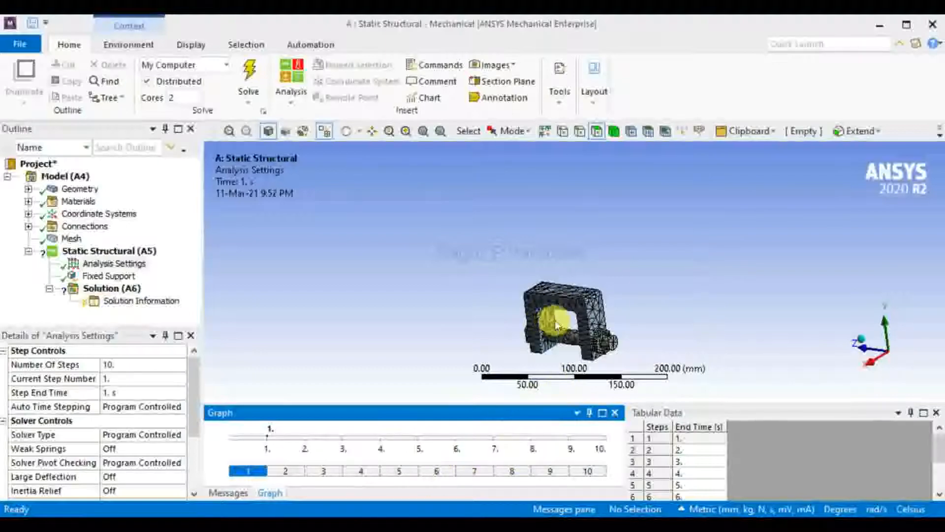
- Add a Bolt Pretension load to the Static Structural analysis
{"action": "scroll", "coordinate": [582, 336], "scroll_direction": "up", "scroll_amount": 3}
{"action": "scroll", "coordinate": [574, 333], "scroll_direction": "down", "scroll_amount": 4}
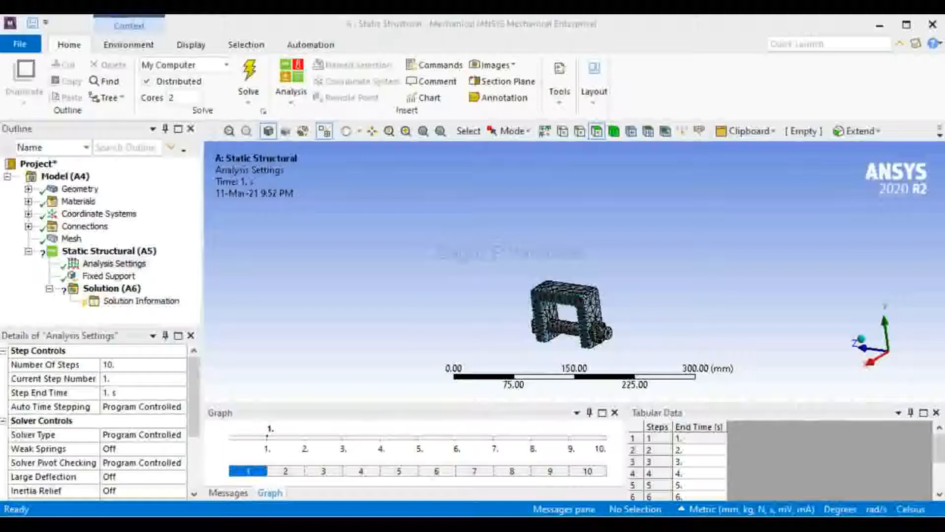
{"action": "left_click", "coordinate": [125, 253]}
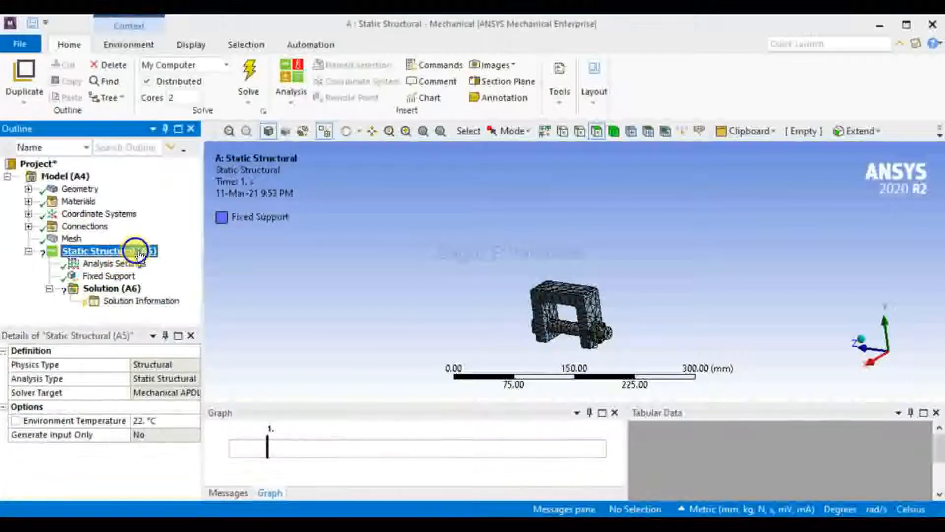
{"action": "right_click", "coordinate": [138, 252]}
{"action": "mouse_move", "coordinate": [176, 260]}
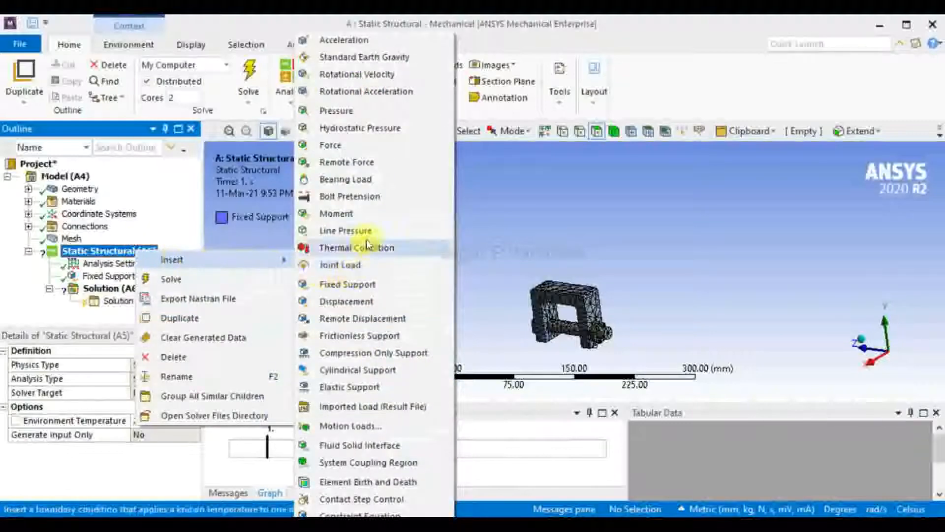
{"action": "left_click", "coordinate": [374, 196]}
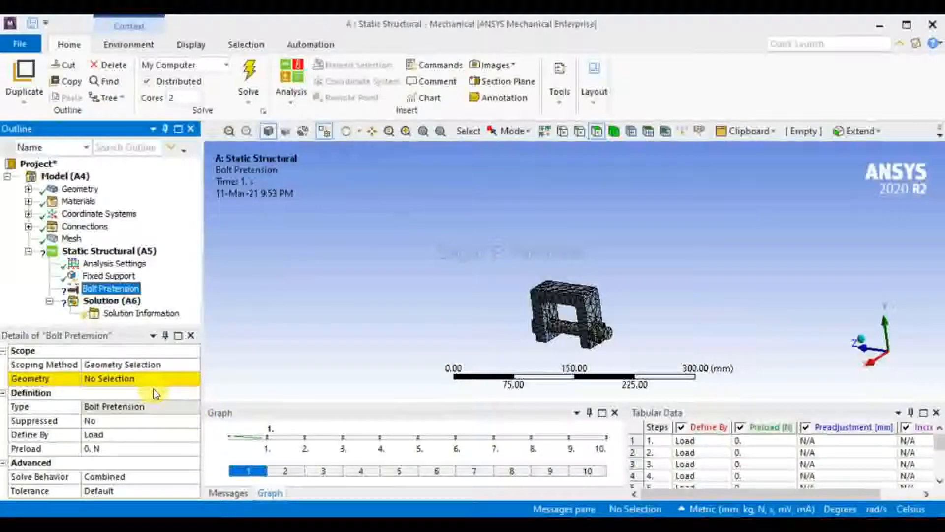
- Scope the bolt pretension load to the bolt body
{"action": "left_click", "coordinate": [140, 378]}
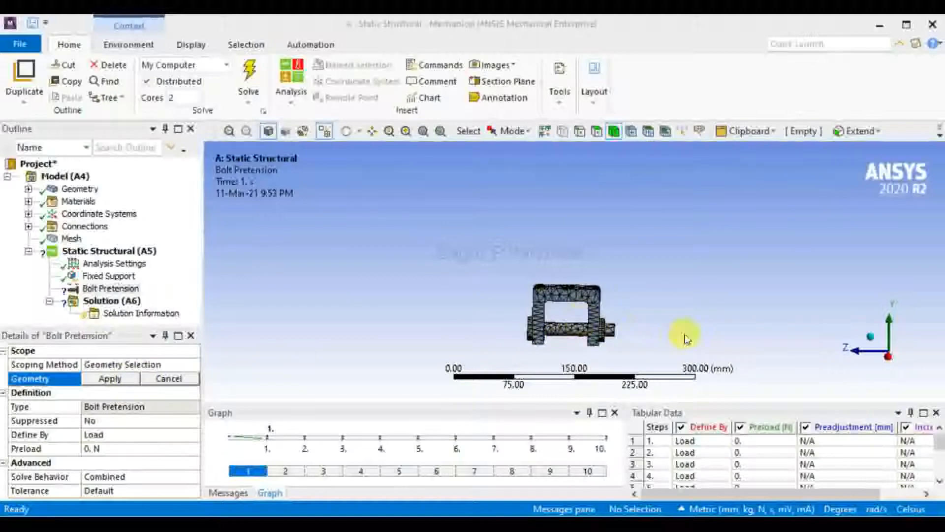
{"action": "left_click", "coordinate": [111, 287]}
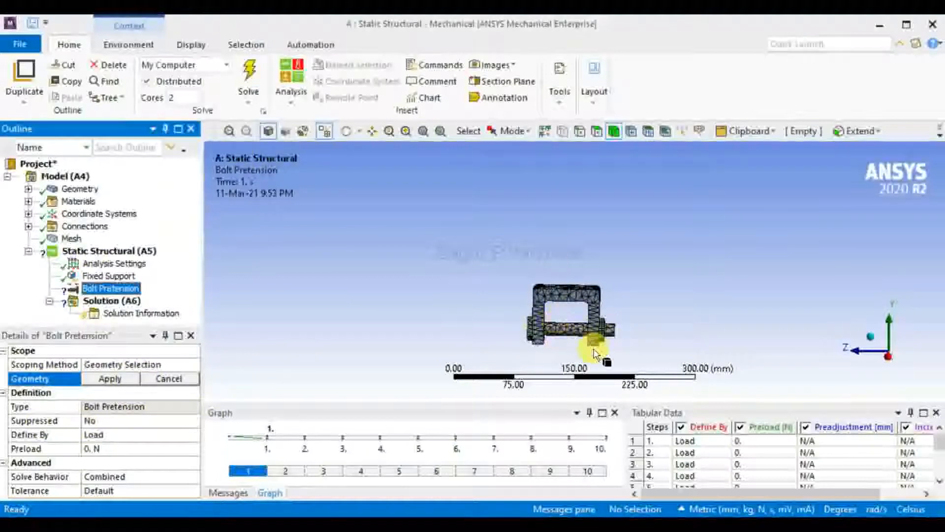
{"action": "left_click", "coordinate": [129, 378]}
{"action": "left_click", "coordinate": [127, 378]}
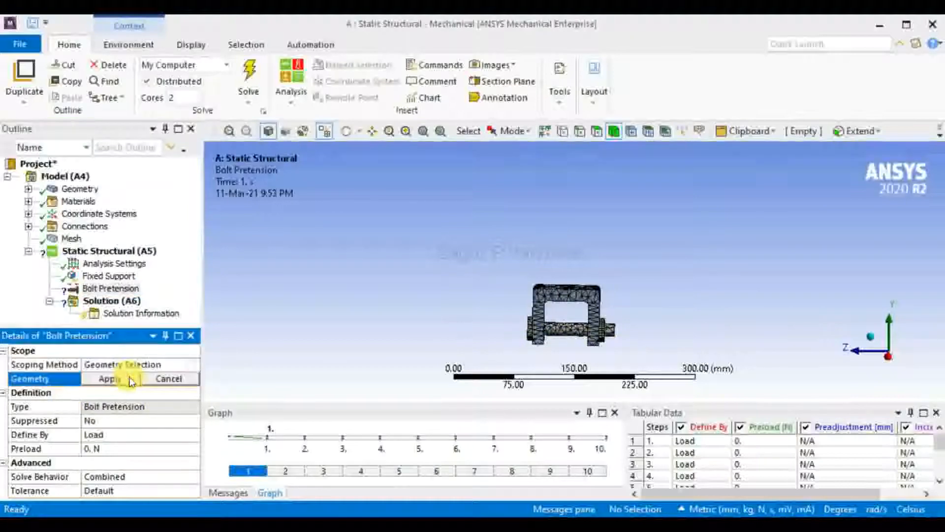
{"action": "left_click", "coordinate": [566, 329]}
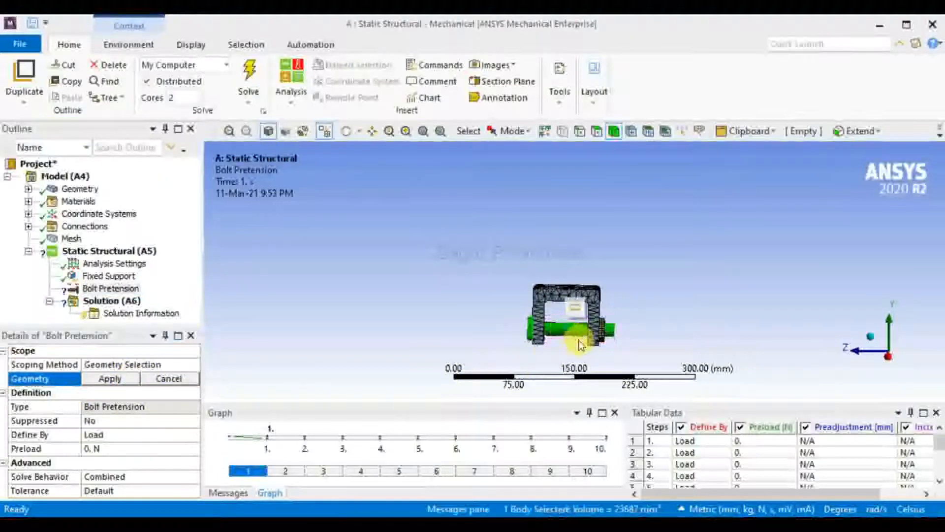
{"action": "scroll", "coordinate": [557, 320], "scroll_direction": "up", "scroll_amount": 5}
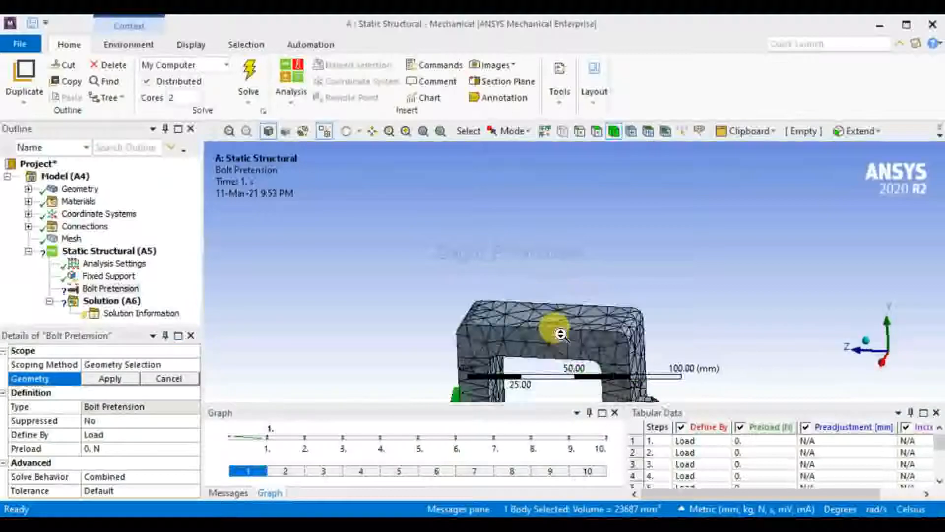
{"action": "middle_click_drag", "start_coordinate": [672, 308], "coordinate": [678, 197], "text": "ctrl"}
{"action": "middle_click_drag", "start_coordinate": [536, 303], "coordinate": [240, 371]}
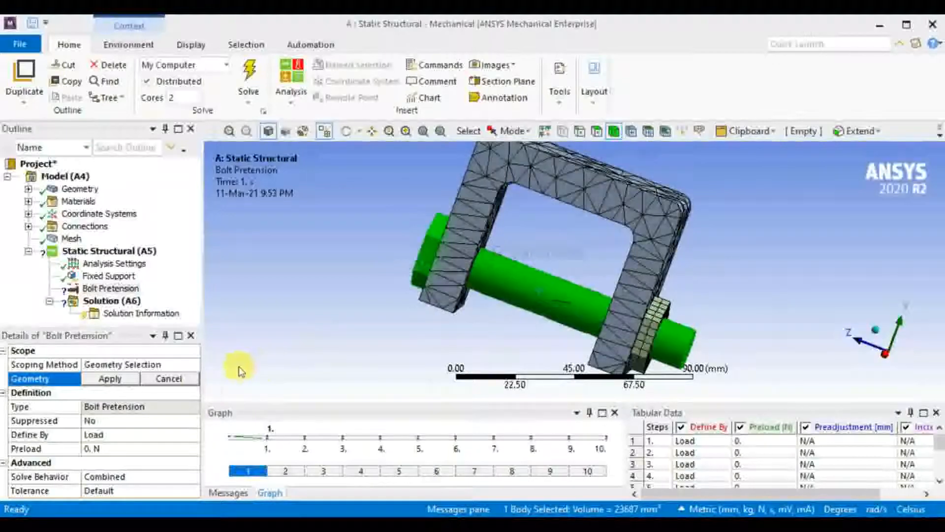
{"action": "left_click", "coordinate": [126, 379]}
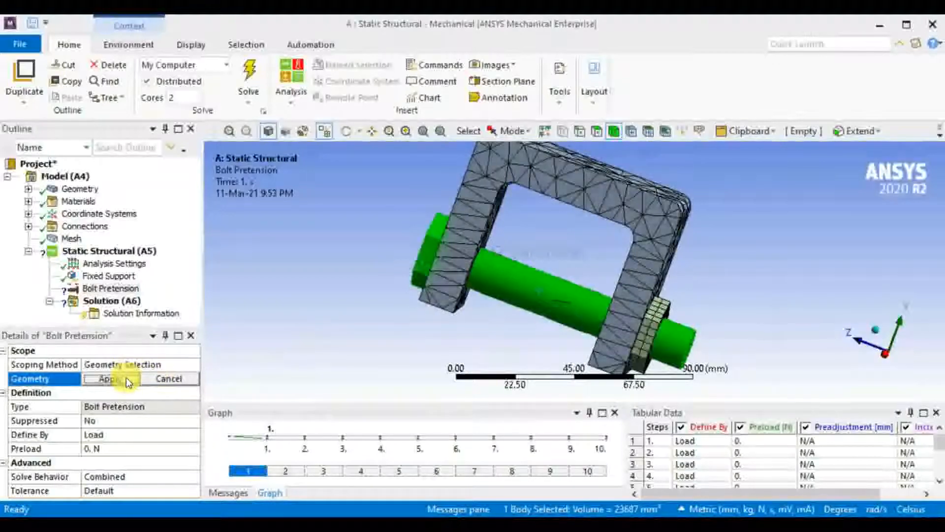
- Set the bolt pretension's preload to 100 N for the first load step
{"action": "middle_click_drag", "start_coordinate": [485, 340], "coordinate": [329, 372]}
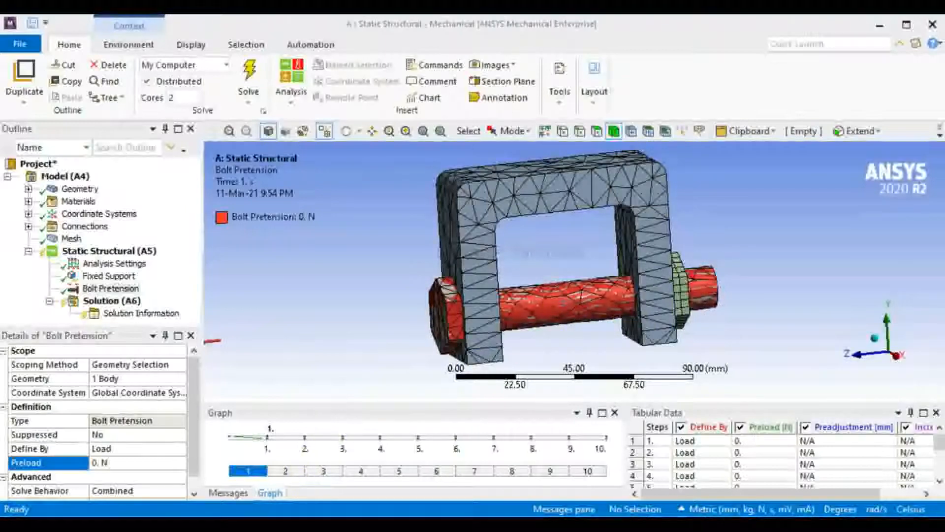
{"action": "middle_click_drag", "start_coordinate": [800, 312], "coordinate": [770, 311]}
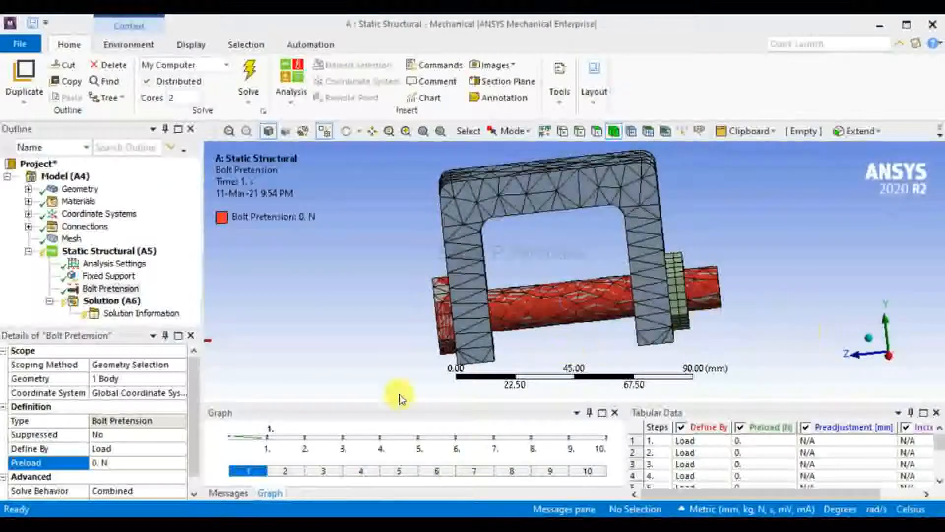
{"action": "left_click", "coordinate": [114, 465]}
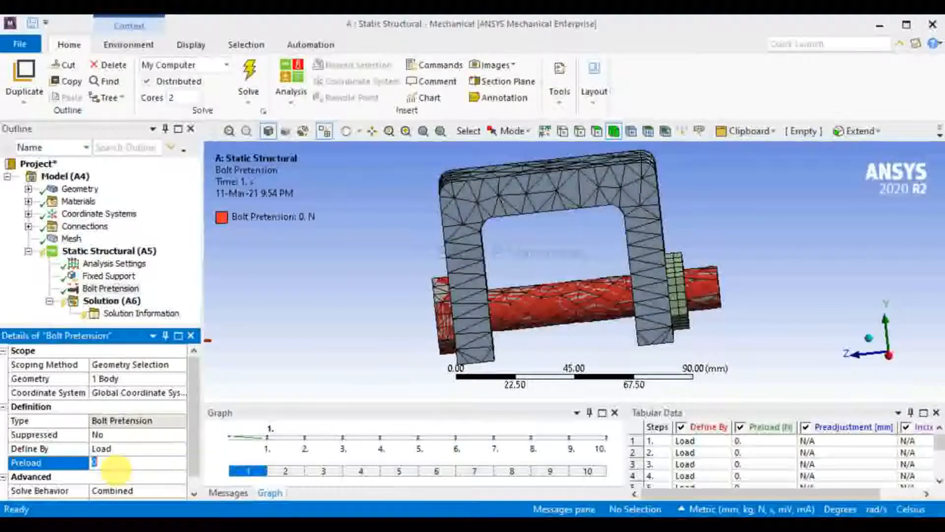
{"action": "type", "text": "100"}
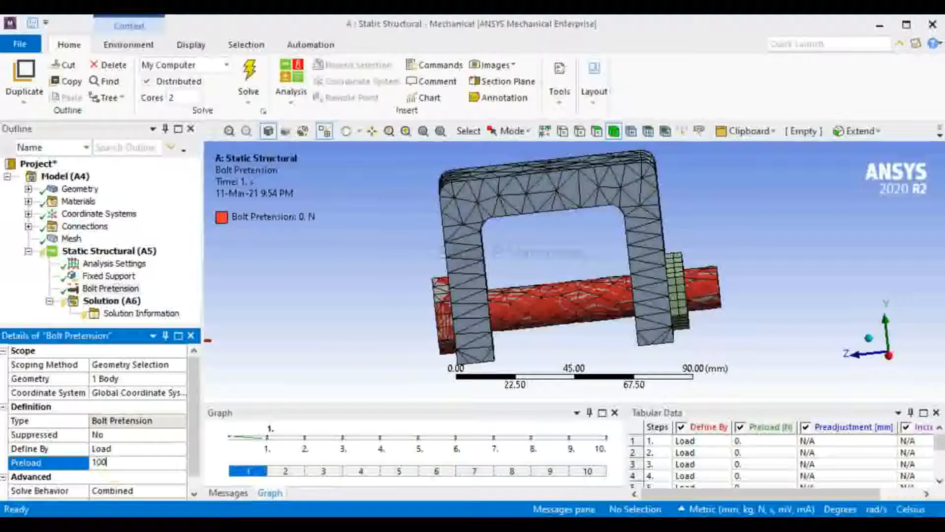
{"action": "key", "text": "Return"}
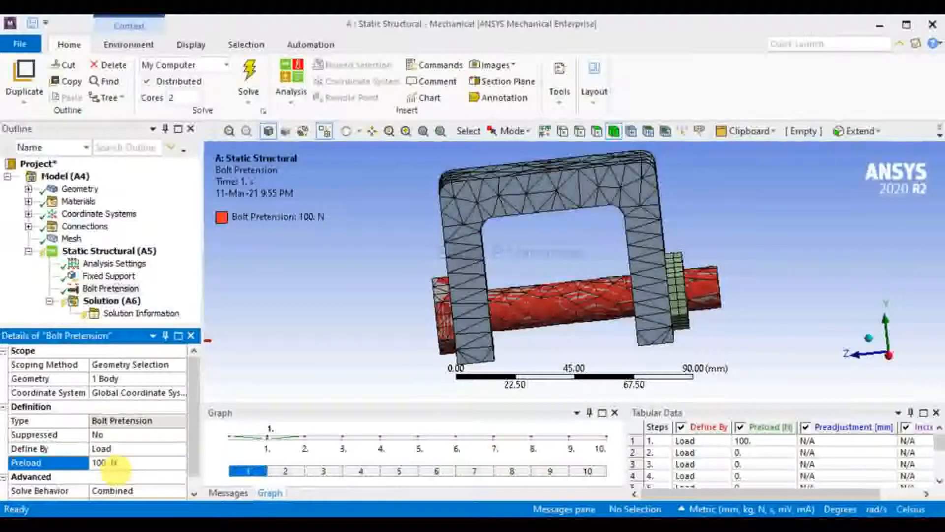
{"action": "middle_click_drag", "start_coordinate": [729, 311], "coordinate": [758, 311]}
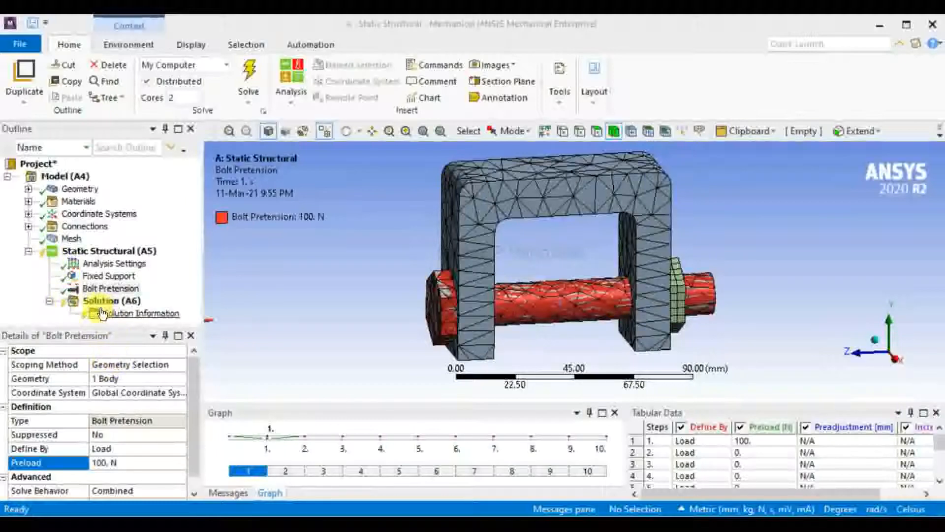
{"action": "left_click", "coordinate": [134, 304]}
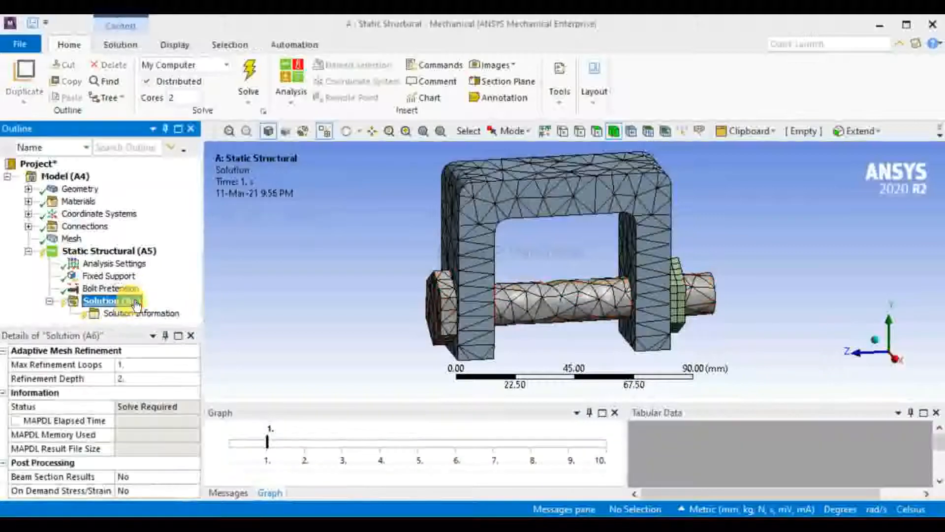
{"action": "right_click", "coordinate": [136, 304]}
{"action": "mouse_move", "coordinate": [175, 309]}
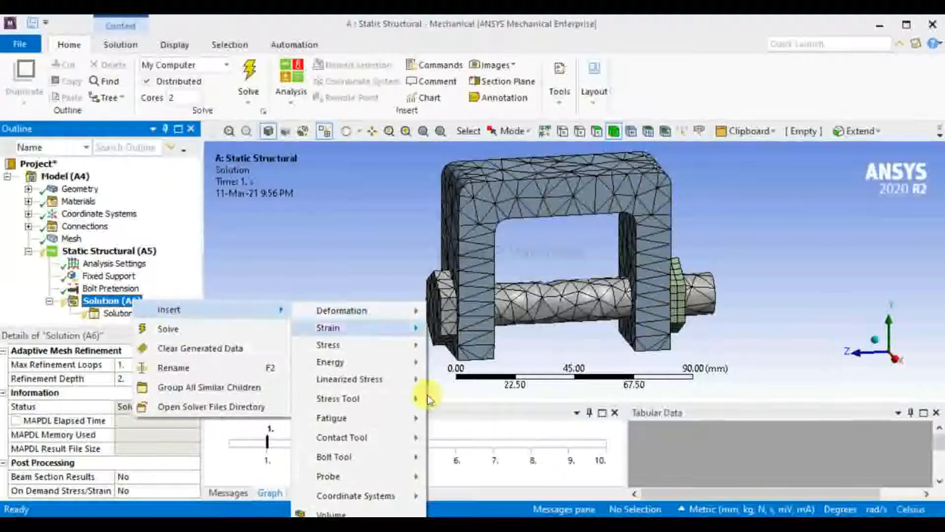
{"action": "left_click", "coordinate": [640, 465]}
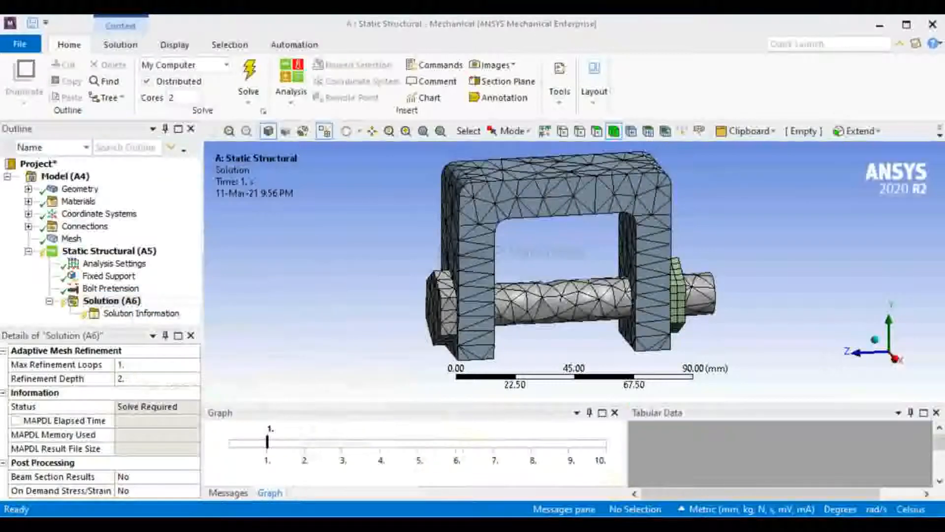
- Add a Total Deformation result to the Solution
{"action": "right_click", "coordinate": [134, 300]}
{"action": "mouse_move", "coordinate": [155, 305]}
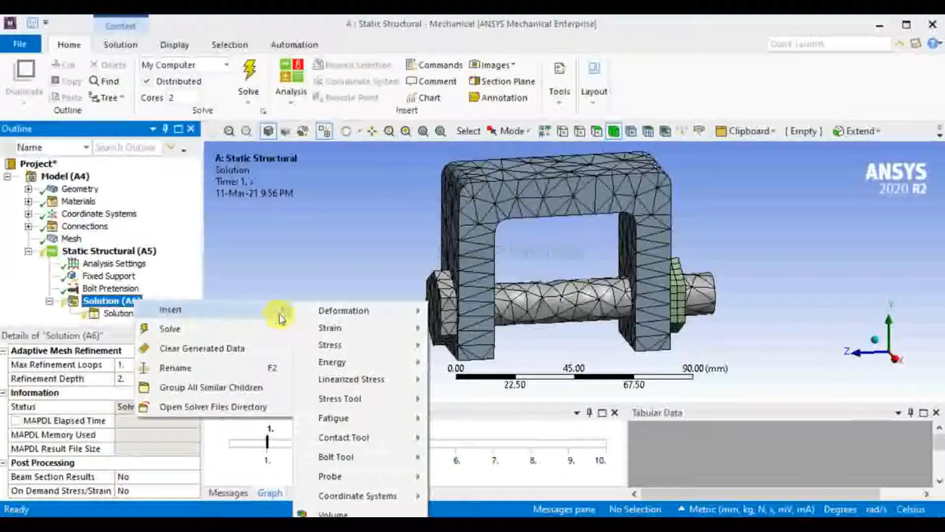
{"action": "mouse_move", "coordinate": [330, 310]}
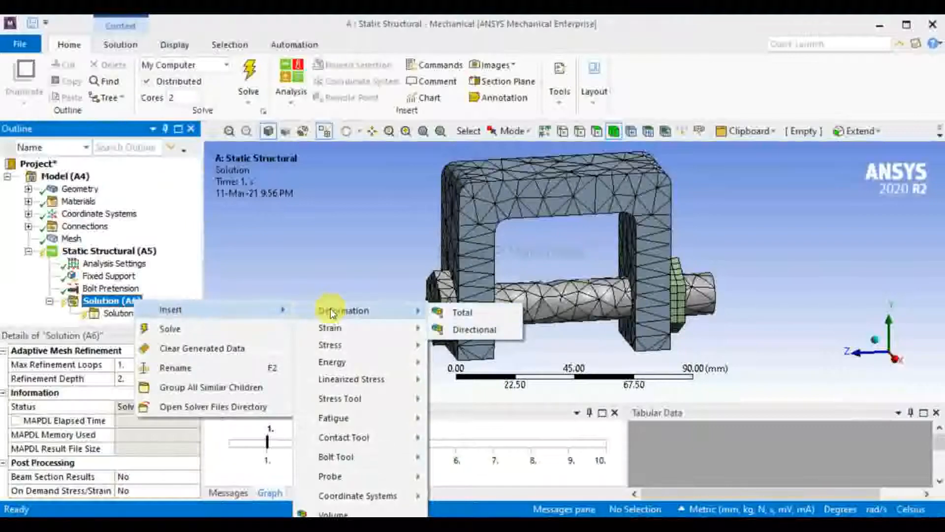
{"action": "left_click", "coordinate": [466, 313]}
- Add an Equivalent (von-Mises) Stress result to the Solution for all bodies
{"action": "left_click", "coordinate": [127, 290]}
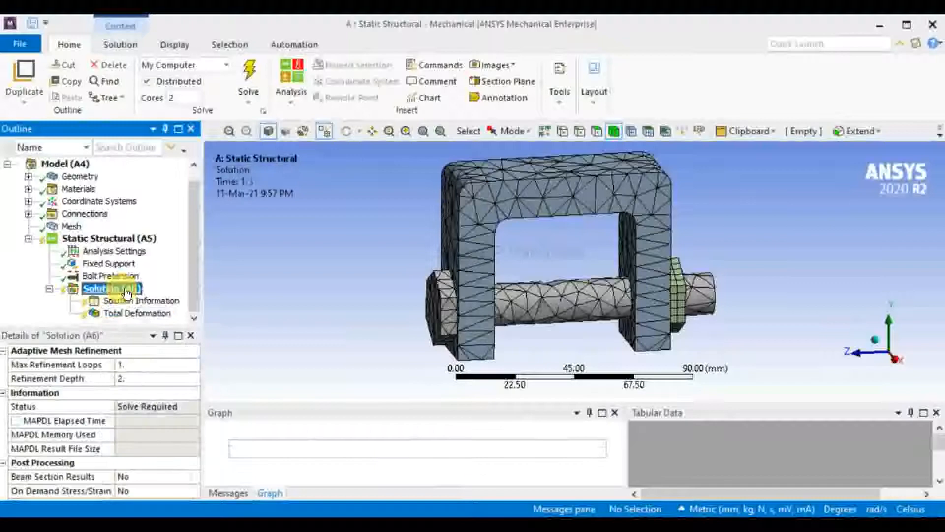
{"action": "right_click", "coordinate": [127, 290]}
{"action": "mouse_move", "coordinate": [187, 297]}
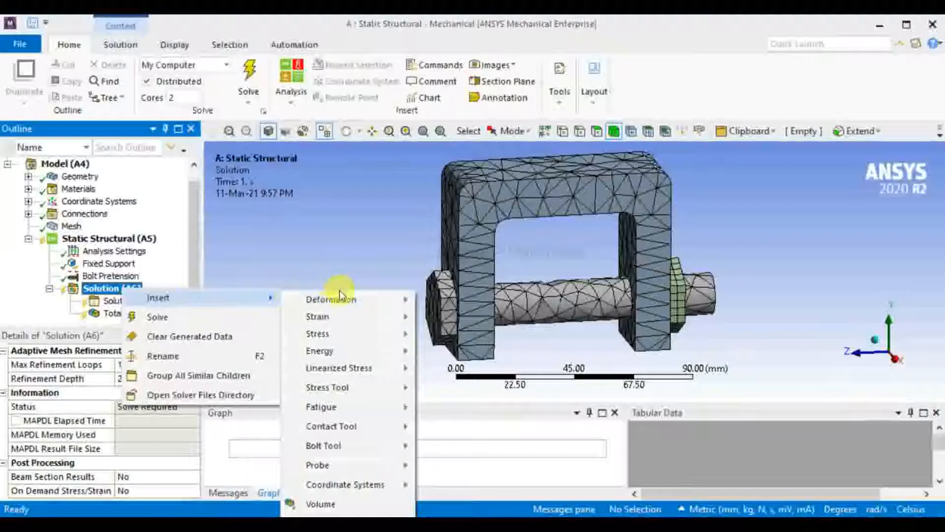
{"action": "mouse_move", "coordinate": [350, 340]}
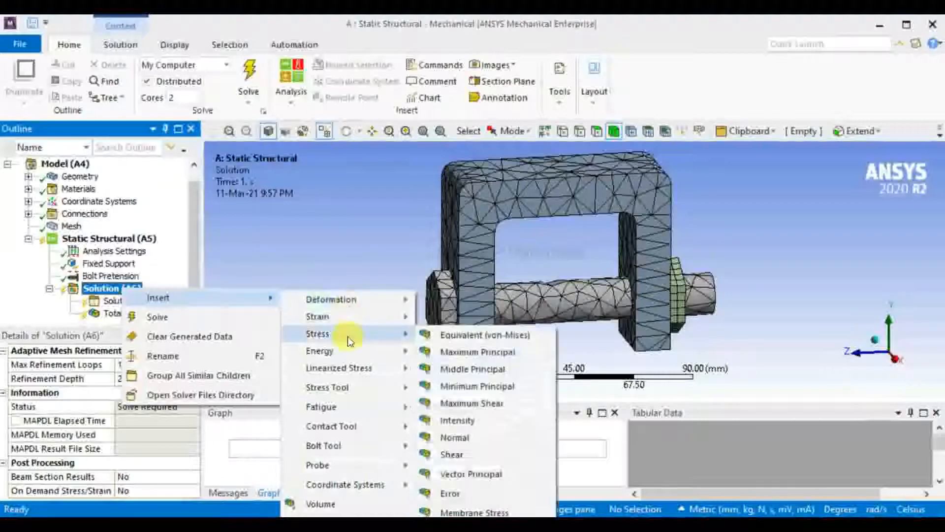
{"action": "left_click", "coordinate": [472, 335]}
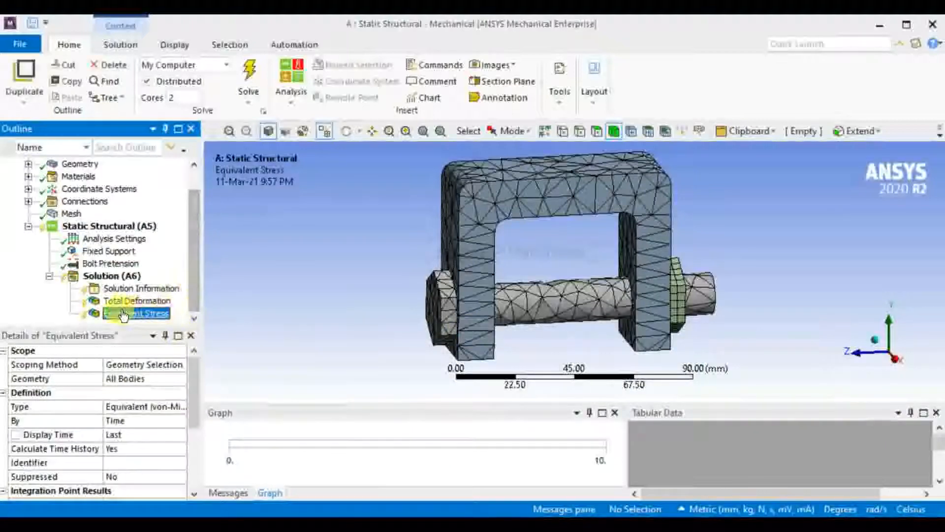
{"action": "left_click", "coordinate": [353, 524]}
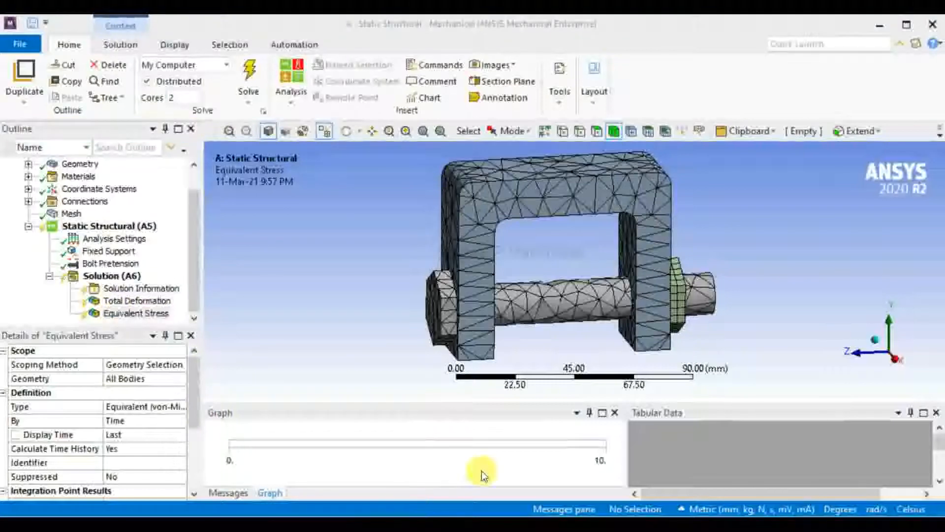
- Add a Fatigue Tool to the Solution
{"action": "left_click", "coordinate": [133, 280]}
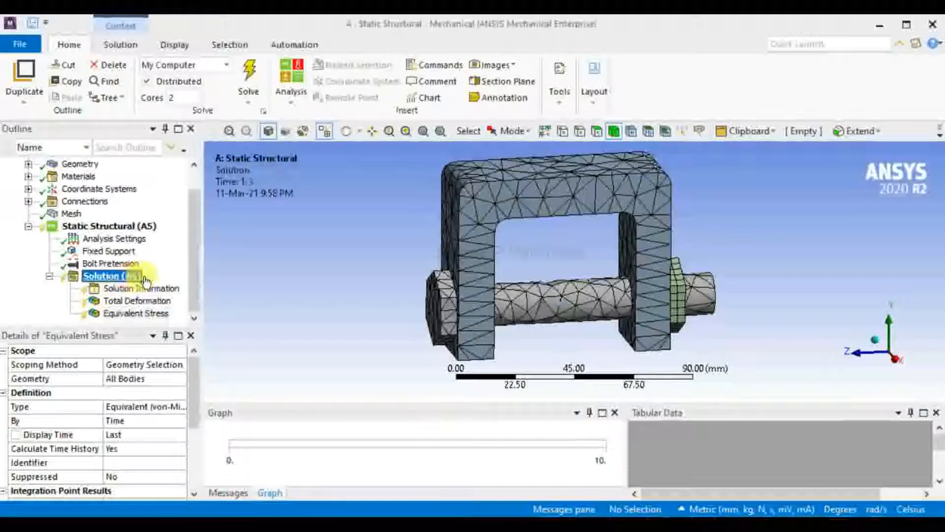
{"action": "right_click", "coordinate": [133, 279]}
{"action": "mouse_move", "coordinate": [201, 287]}
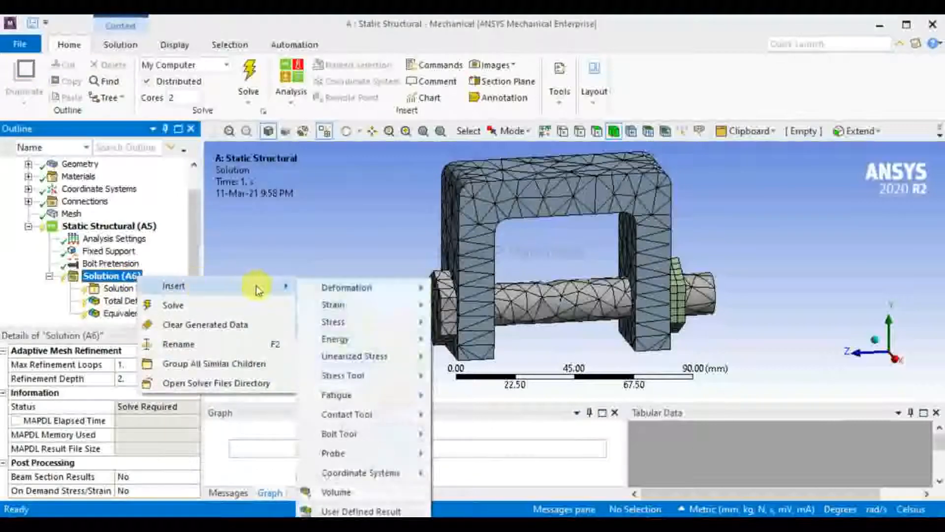
{"action": "mouse_move", "coordinate": [398, 395]}
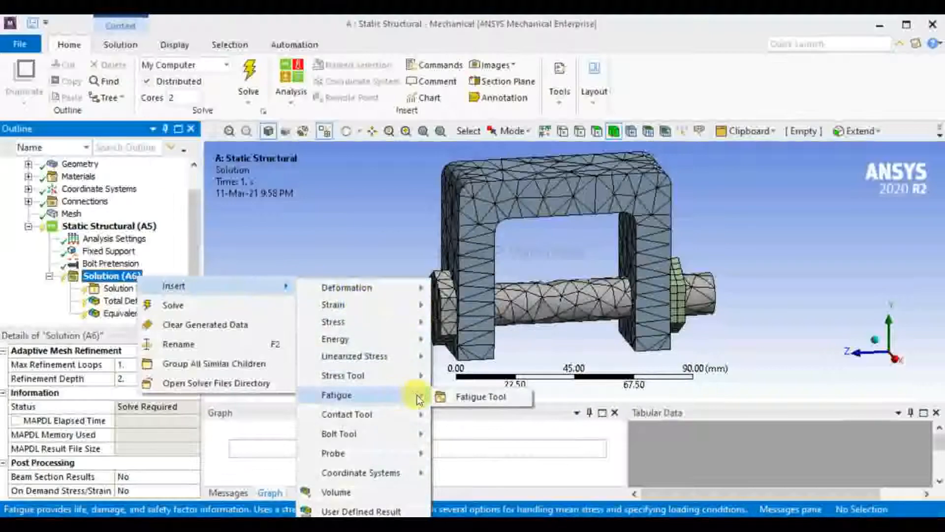
{"action": "left_click", "coordinate": [485, 397]}
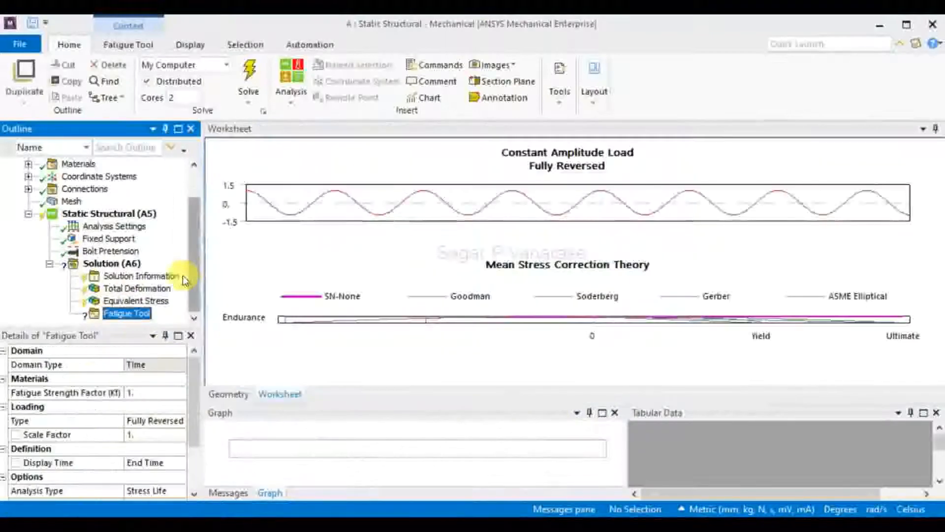
- Add a Safety Factor result to the Fatigue Tool
{"action": "left_click", "coordinate": [112, 264]}
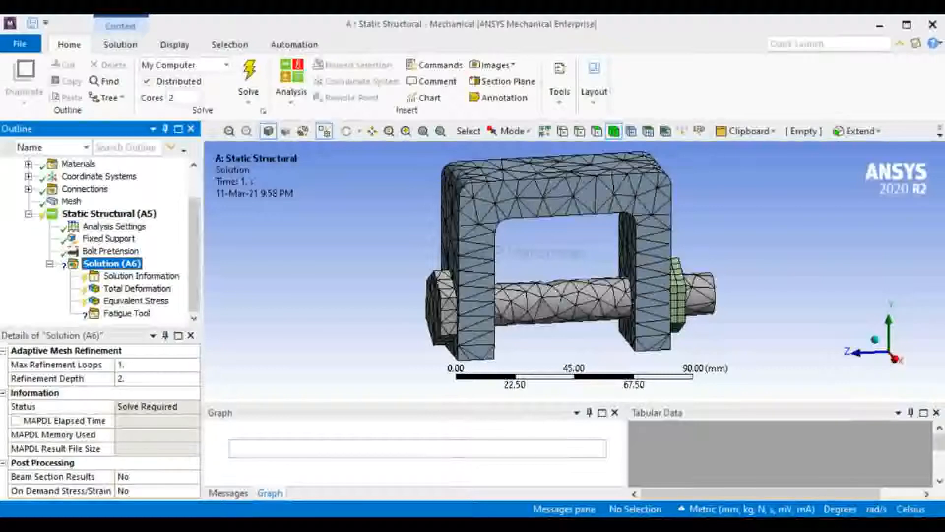
{"action": "left_click", "coordinate": [137, 288]}
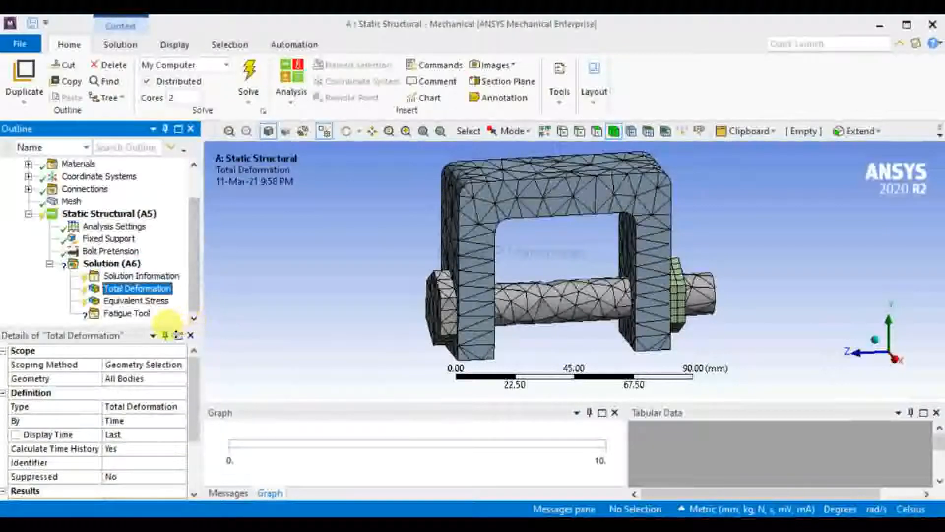
{"action": "left_click", "coordinate": [143, 315]}
{"action": "right_click", "coordinate": [144, 315]}
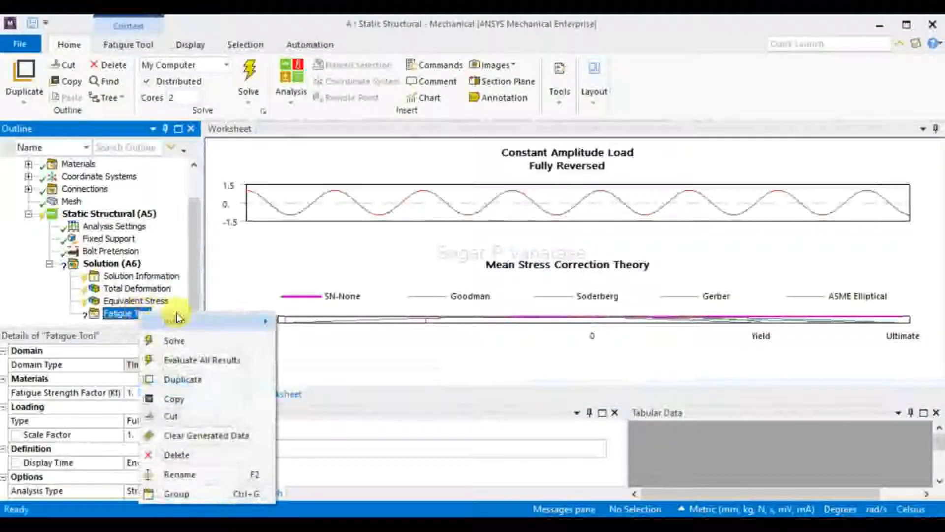
{"action": "mouse_move", "coordinate": [209, 323]}
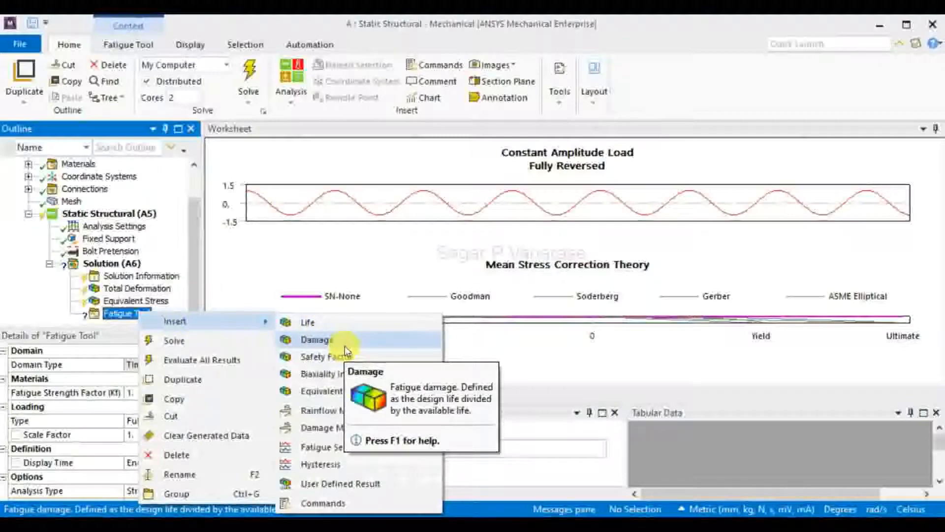
{"action": "left_click", "coordinate": [339, 357]}
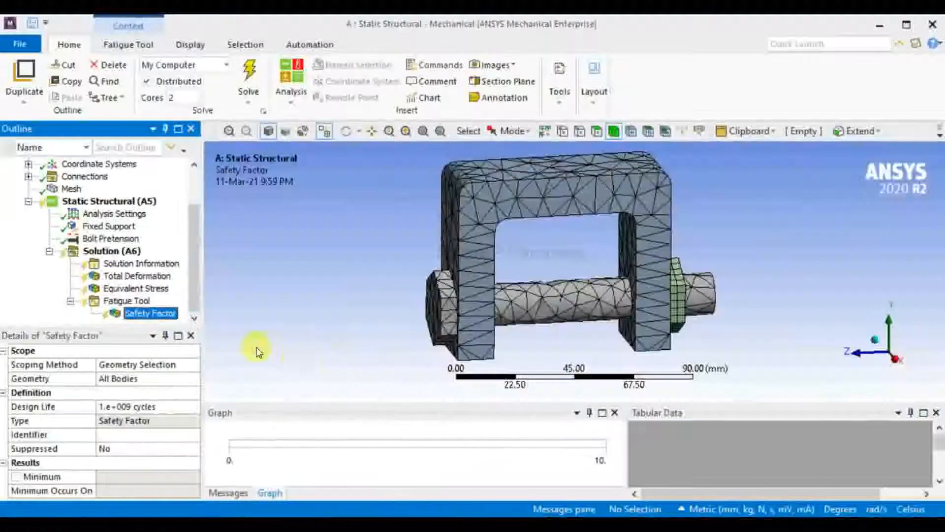
- Add a Damage result to the Fatigue Tool
{"action": "left_click", "coordinate": [123, 301]}
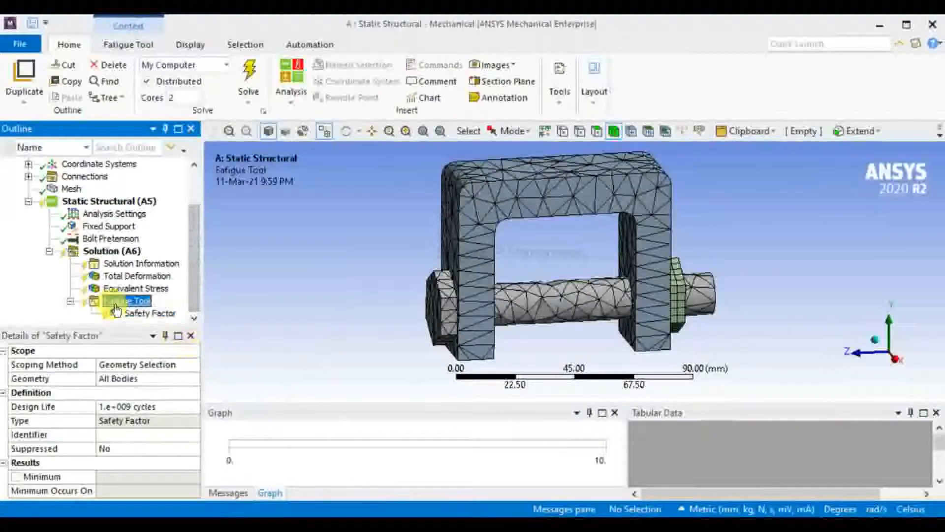
{"action": "right_click", "coordinate": [118, 302]}
{"action": "mouse_move", "coordinate": [148, 310]}
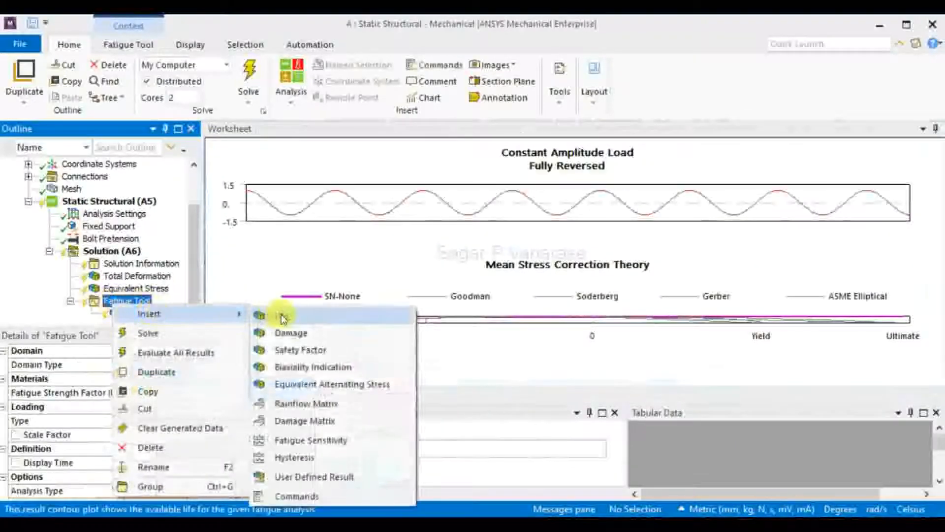
{"action": "left_click", "coordinate": [284, 332]}
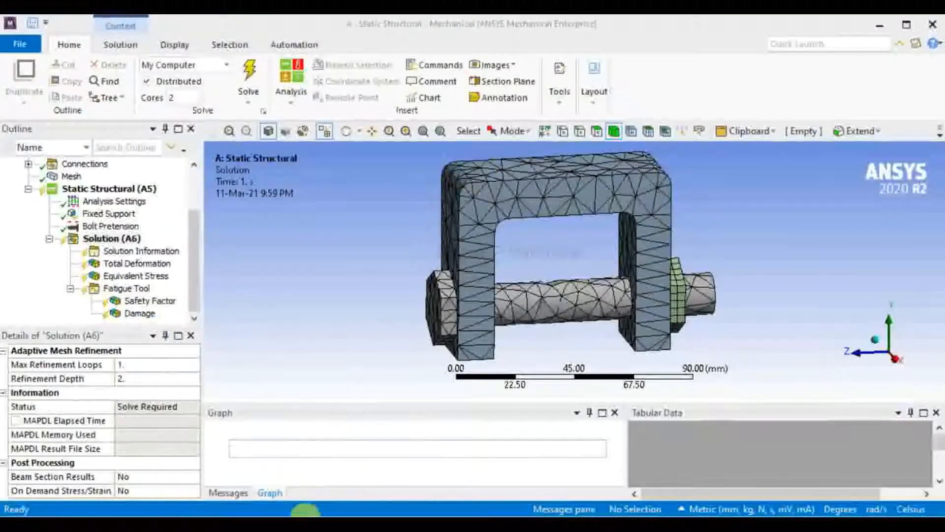
- Add a Contact Tool covering all contact regions to the Solution
{"action": "right_click", "coordinate": [122, 236]}
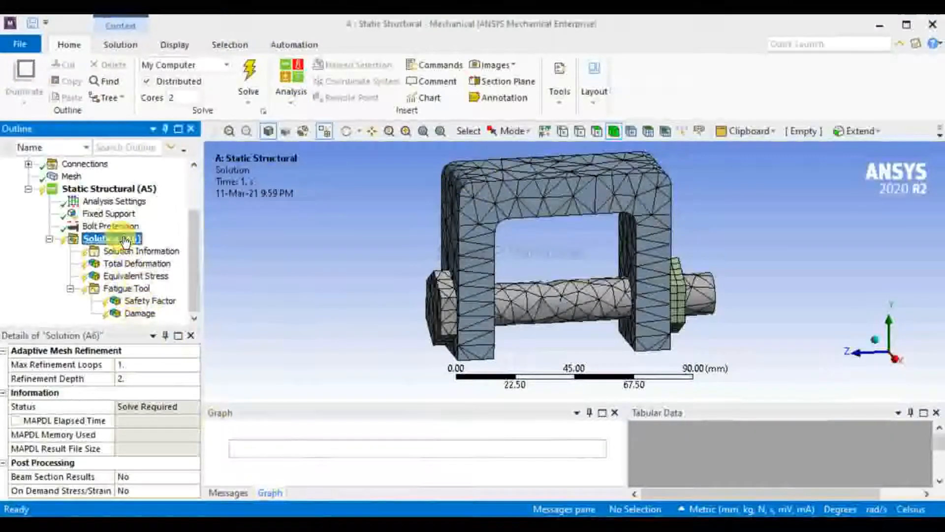
{"action": "mouse_move", "coordinate": [165, 248]}
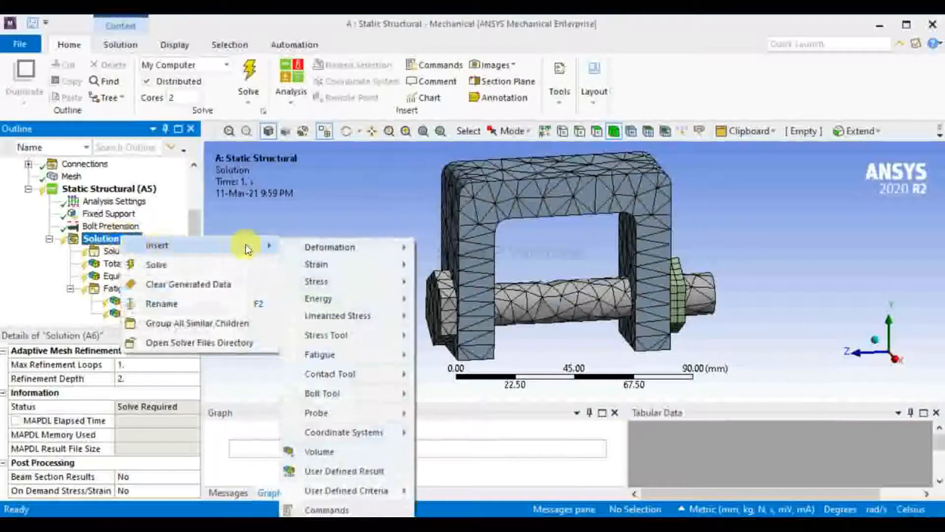
{"action": "mouse_move", "coordinate": [320, 247]}
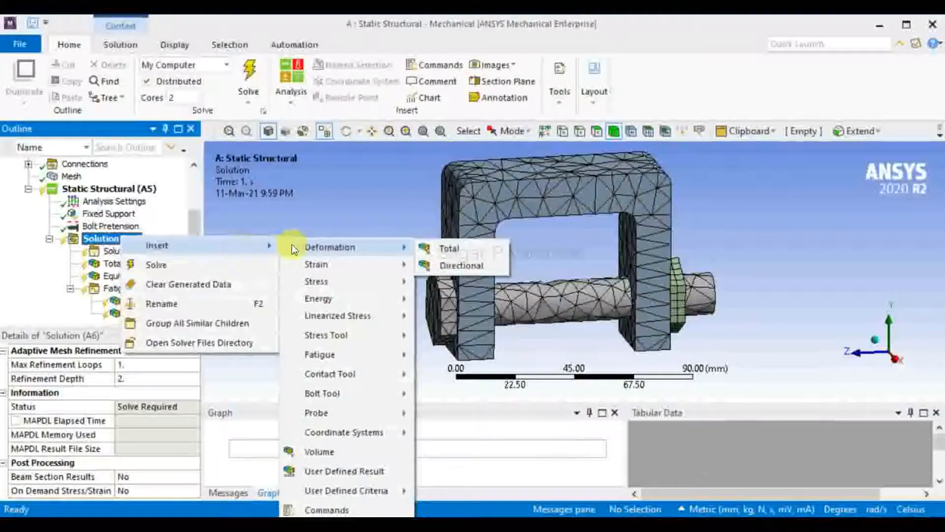
{"action": "mouse_move", "coordinate": [352, 370]}
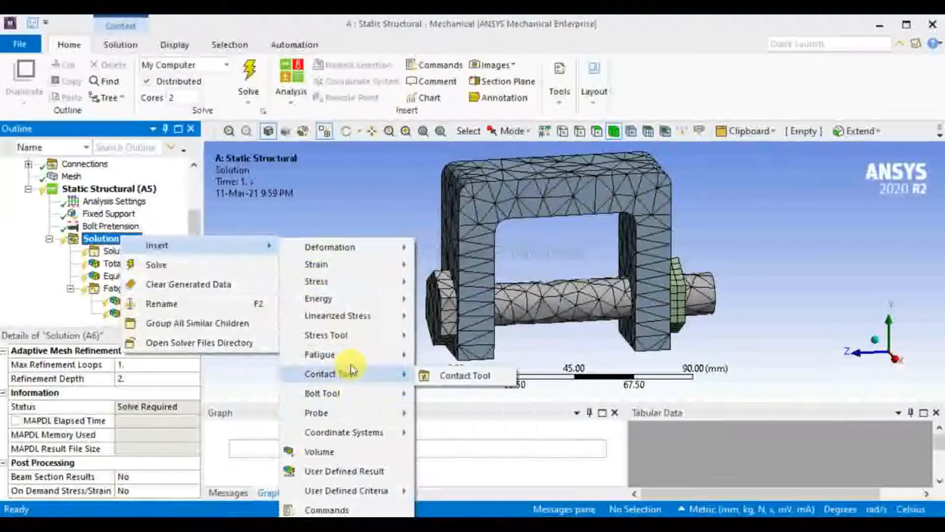
{"action": "left_click", "coordinate": [422, 376]}
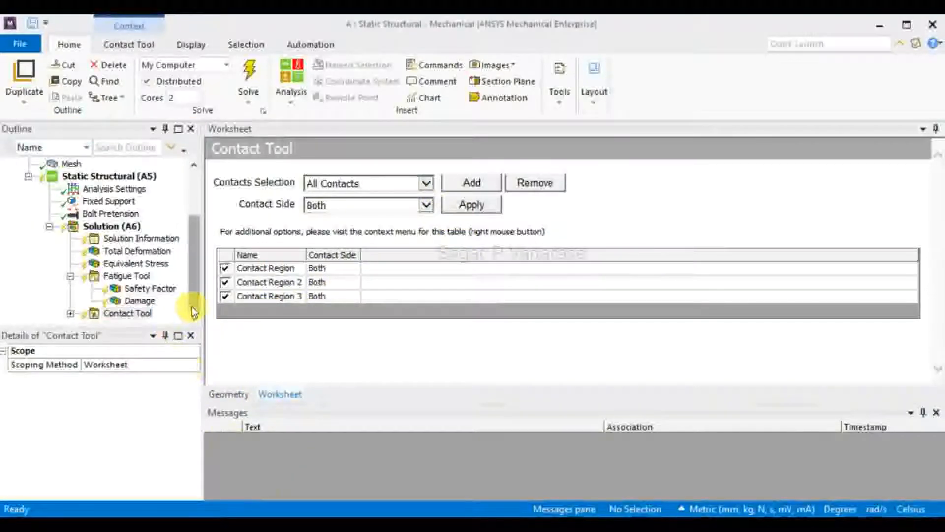
- Add another Status result to the Contact Tool
{"action": "left_click", "coordinate": [147, 314]}
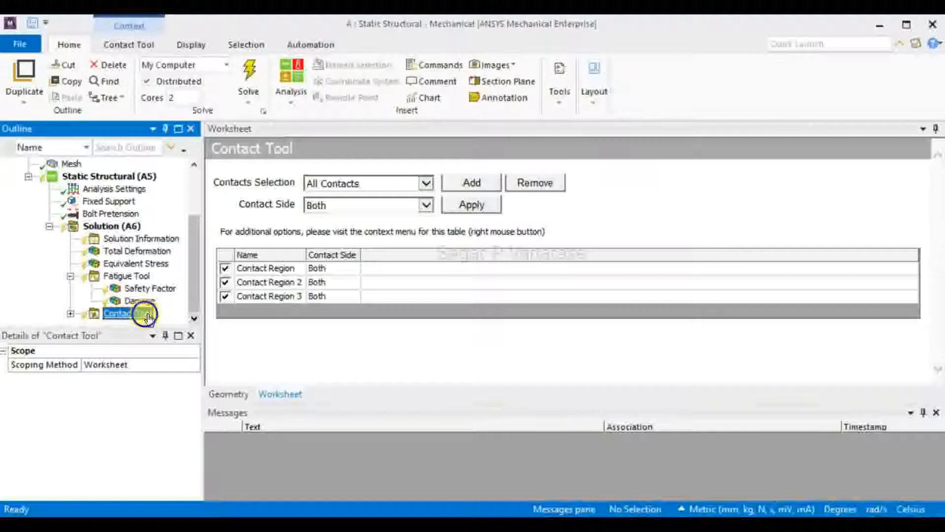
{"action": "right_click", "coordinate": [146, 316]}
{"action": "mouse_move", "coordinate": [172, 321]}
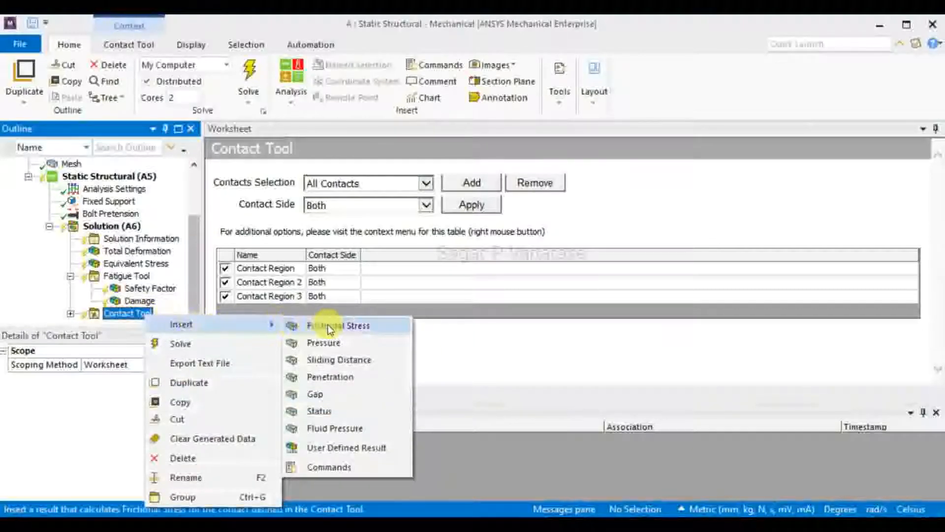
{"action": "left_click", "coordinate": [342, 415]}
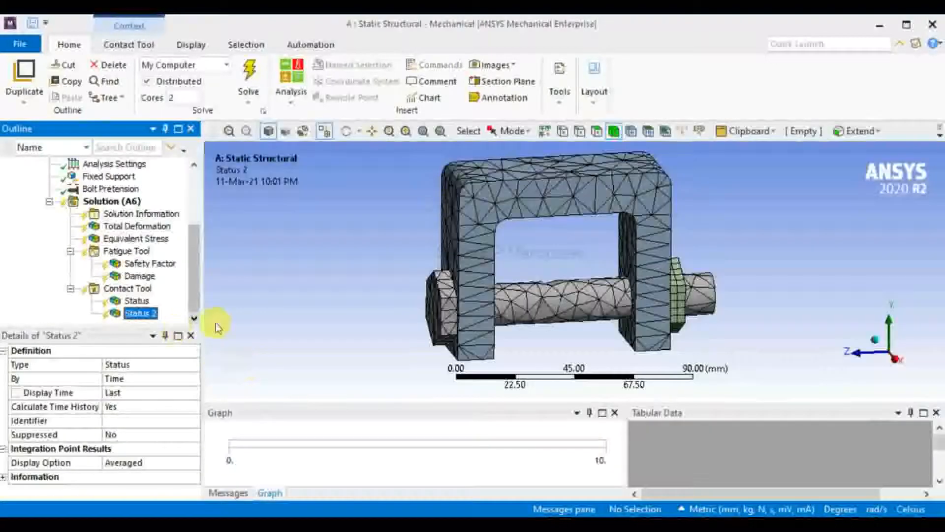
- Delete the duplicate Status 2 result from the Contact Tool
{"action": "left_click", "coordinate": [137, 303]}
{"action": "left_click", "coordinate": [143, 312]}
{"action": "right_click", "coordinate": [145, 313]}
{"action": "mouse_move", "coordinate": [186, 320]}
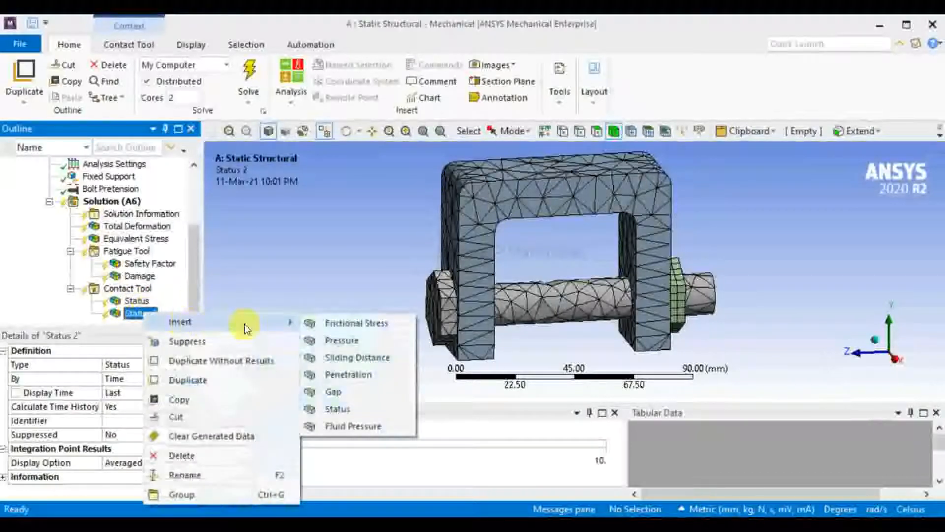
{"action": "left_click", "coordinate": [181, 454]}
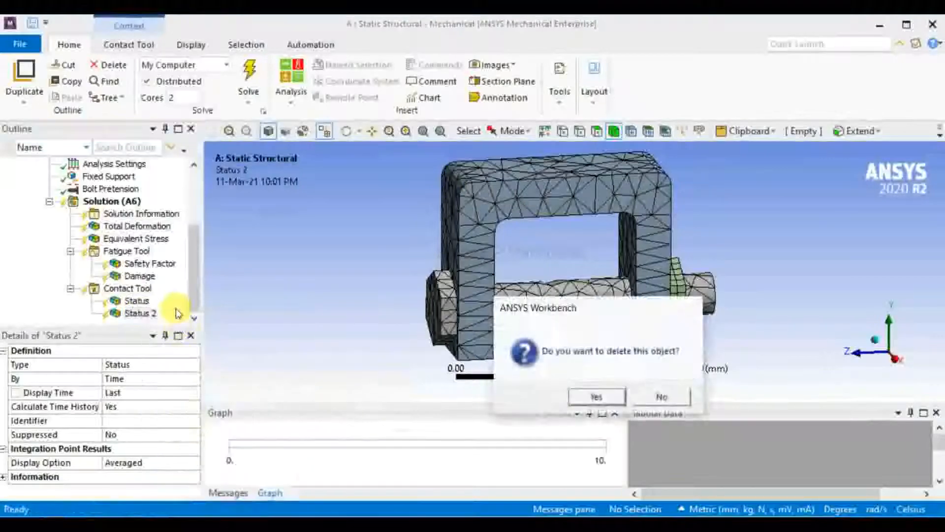
{"action": "left_click", "coordinate": [598, 396]}
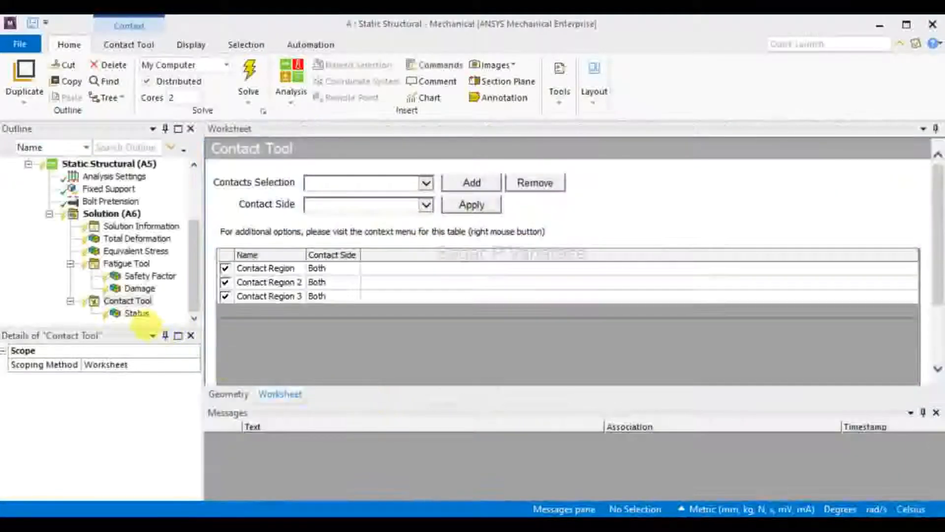
{"action": "right_click", "coordinate": [144, 301]}
{"action": "mouse_move", "coordinate": [165, 306]}
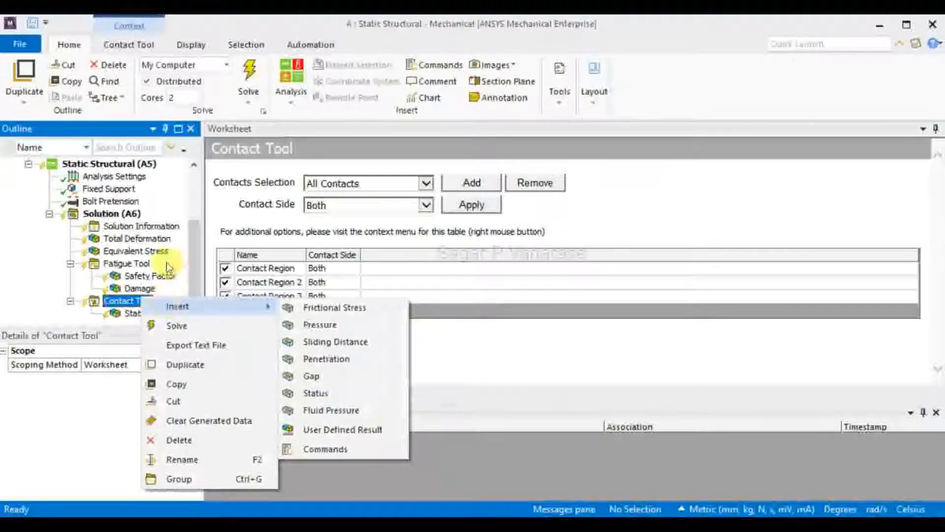
{"action": "left_click", "coordinate": [137, 238]}
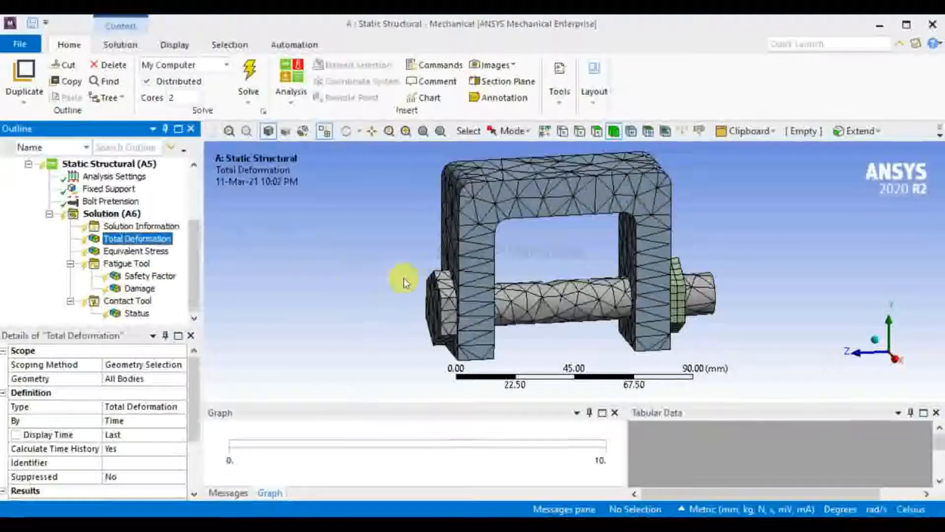
{"action": "middle_click_drag", "start_coordinate": [604, 350], "coordinate": [635, 310]}
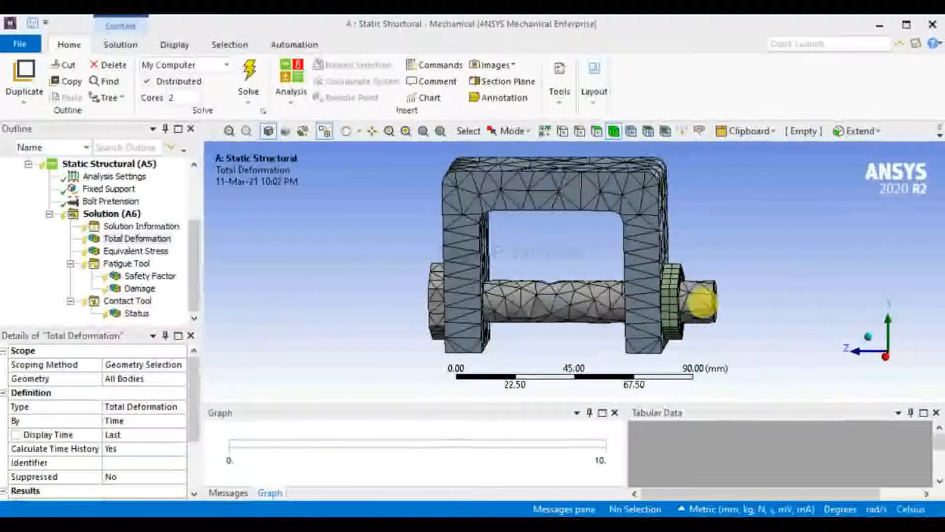
{"action": "middle_click_drag", "start_coordinate": [768, 249], "coordinate": [646, 297]}
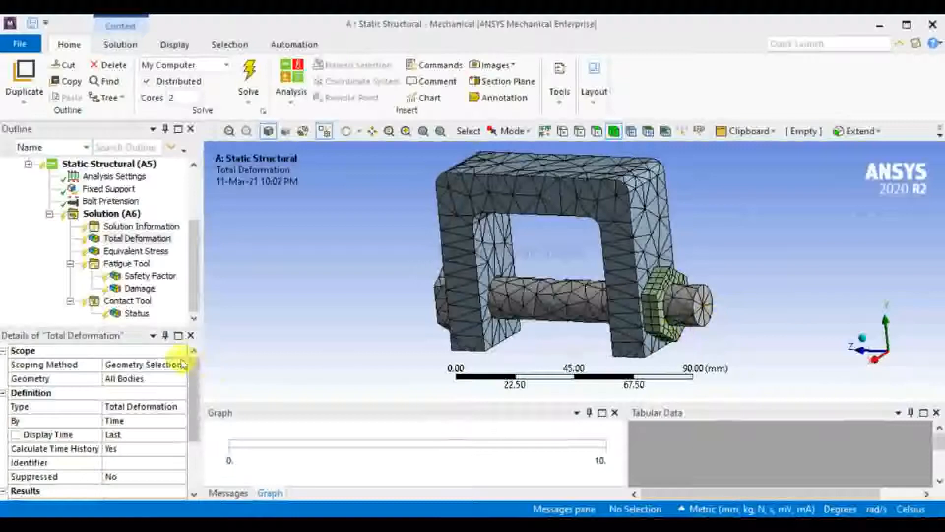
- Add a Frictional Stress result to the Contact Tool
{"action": "left_click", "coordinate": [131, 303]}
{"action": "right_click", "coordinate": [131, 306]}
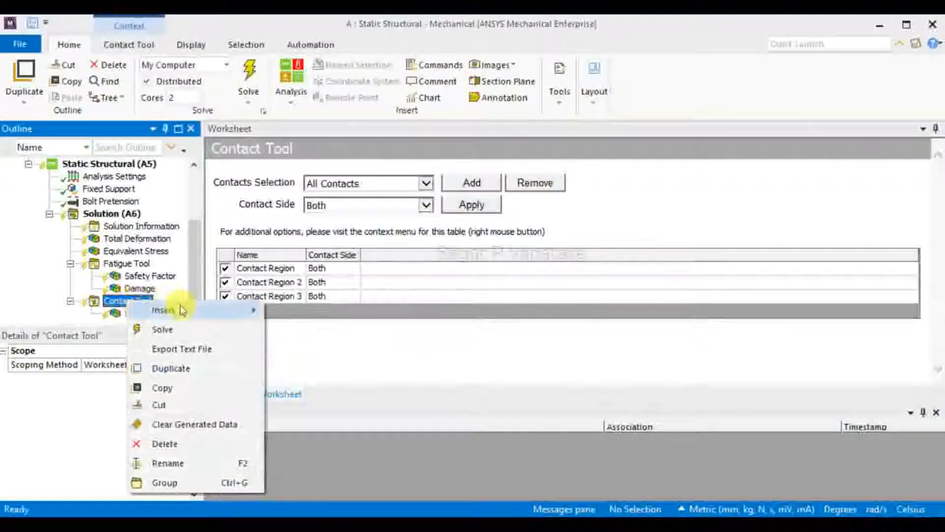
{"action": "mouse_move", "coordinate": [243, 315]}
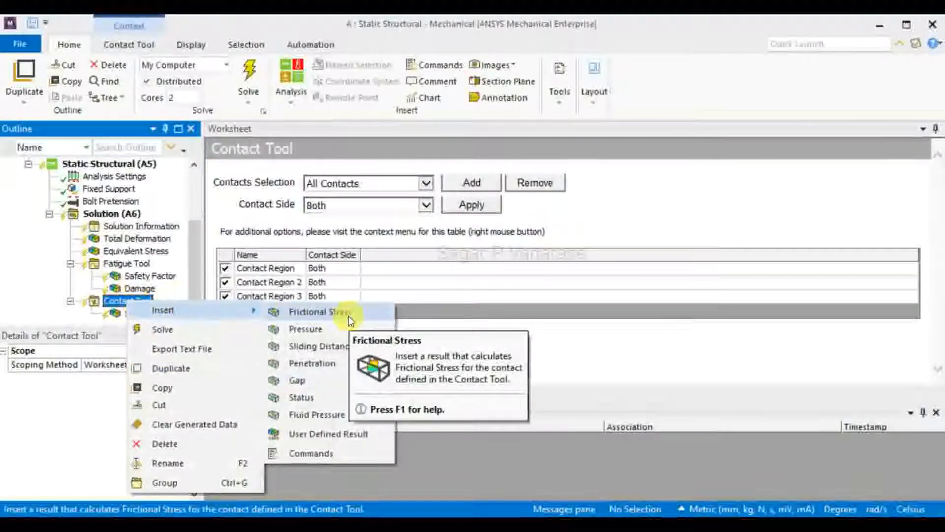
{"action": "left_click", "coordinate": [320, 312]}
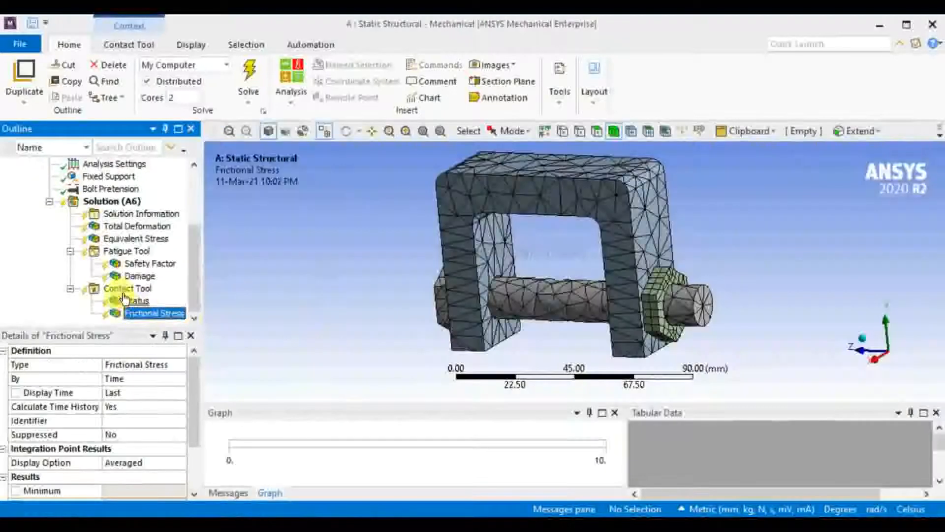
- Add a Penetration result to the Contact Tool
{"action": "mouse_move", "coordinate": [174, 297]}
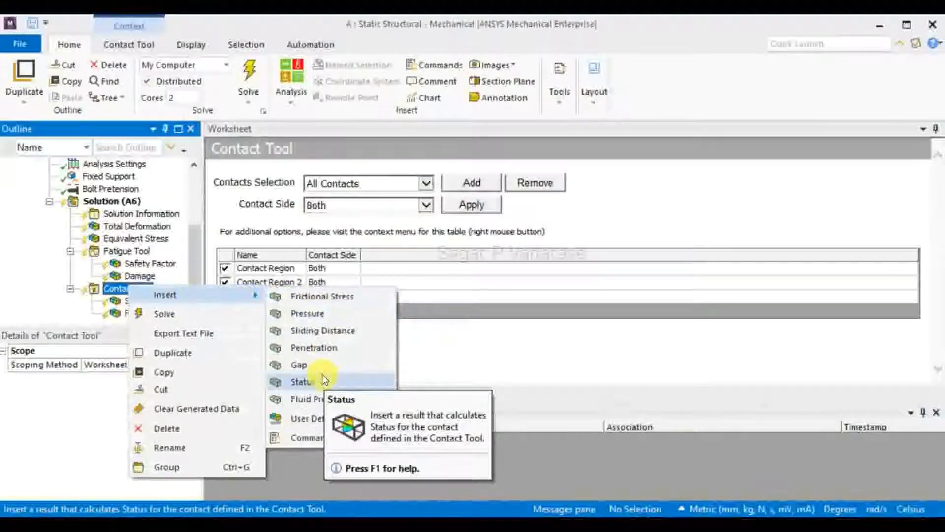
{"action": "left_click", "coordinate": [350, 347]}
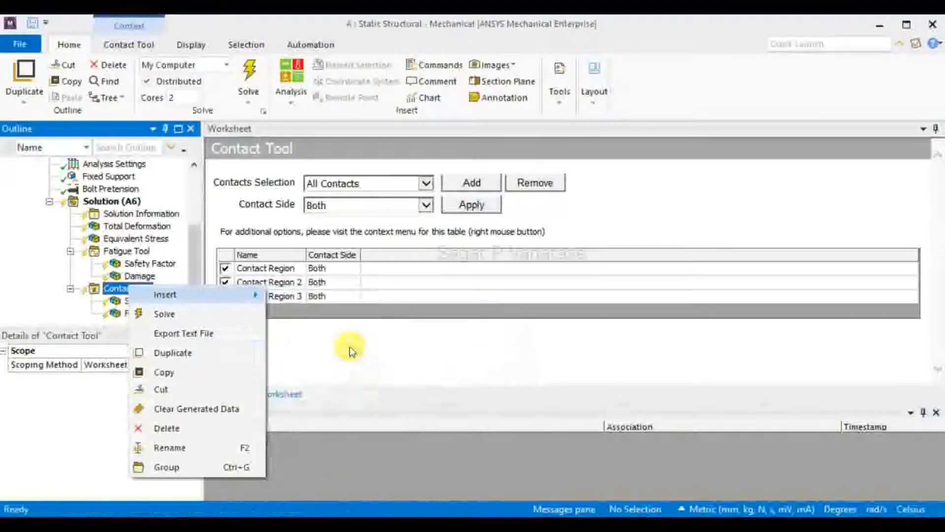
{"action": "middle_click_drag", "start_coordinate": [744, 310], "coordinate": [797, 302]}
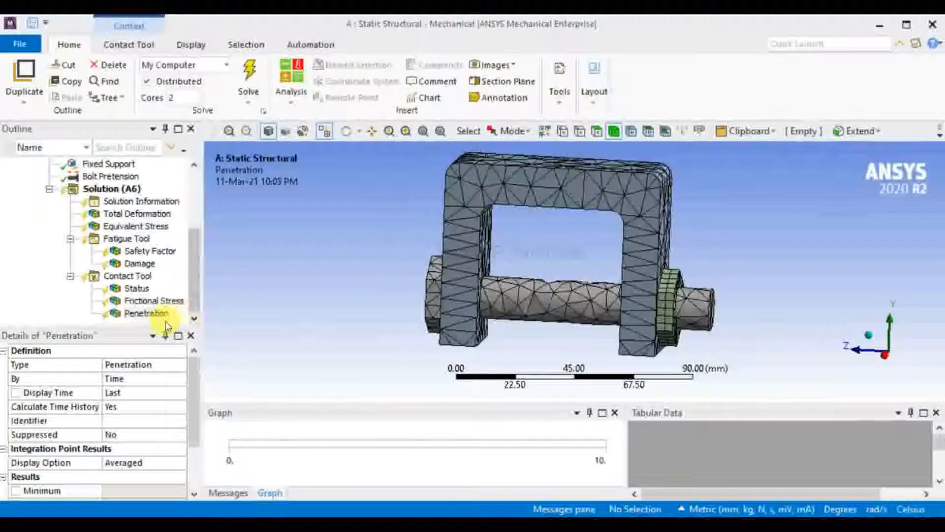
- Add a Sliding Distance result to the Contact Tool
{"action": "left_click", "coordinate": [193, 320]}
{"action": "mouse_move", "coordinate": [193, 290]}
{"action": "left_mouse_down"}
{"action": "mouse_move", "coordinate": [206, 216]}
{"action": "mouse_move", "coordinate": [206, 303]}
{"action": "left_mouse_up"}
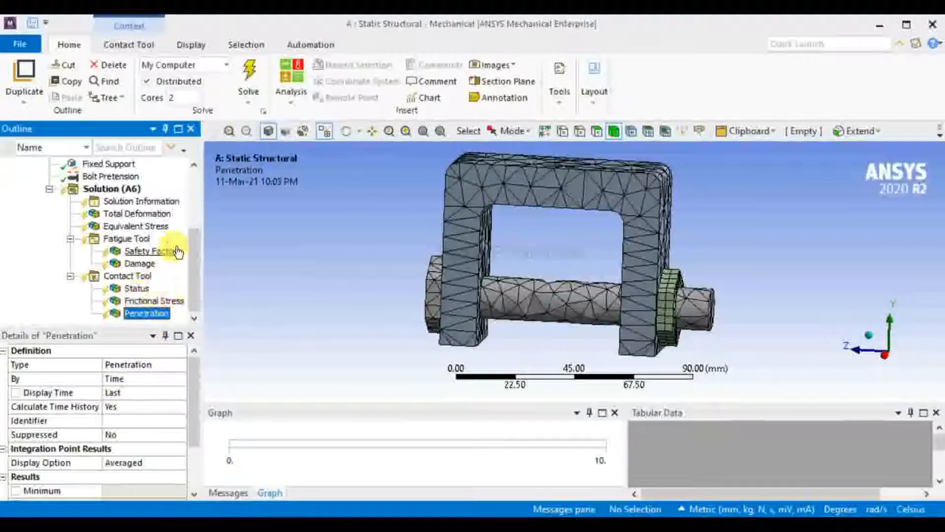
{"action": "left_click_drag", "start_coordinate": [199, 240], "coordinate": [194, 267]}
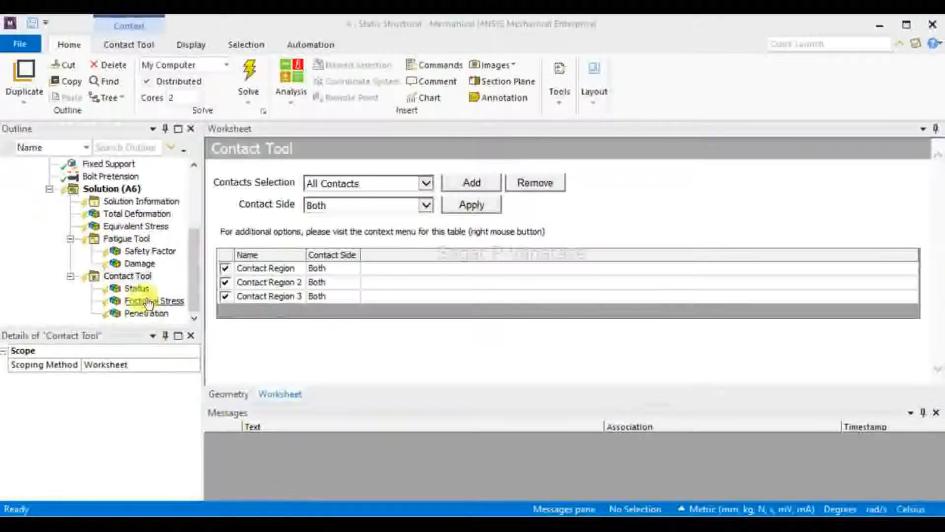
{"action": "right_click", "coordinate": [153, 280]}
{"action": "mouse_move", "coordinate": [187, 288]}
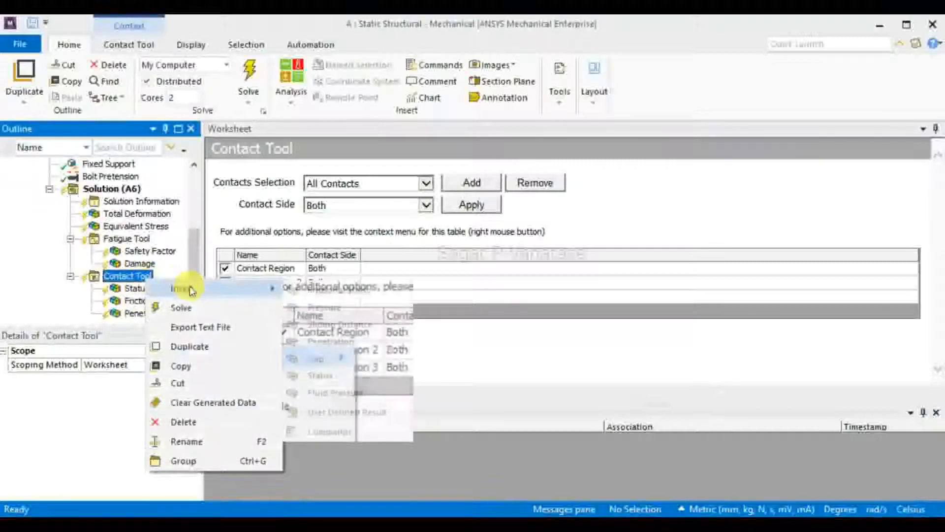
{"action": "left_click", "coordinate": [365, 333]}
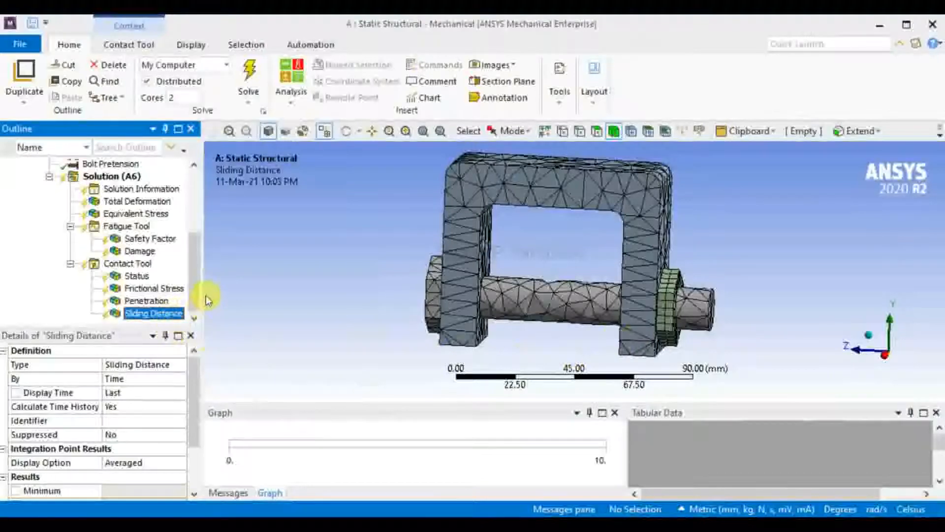
- Add a Bolt Tool to the Solution
{"action": "left_click", "coordinate": [112, 177]}
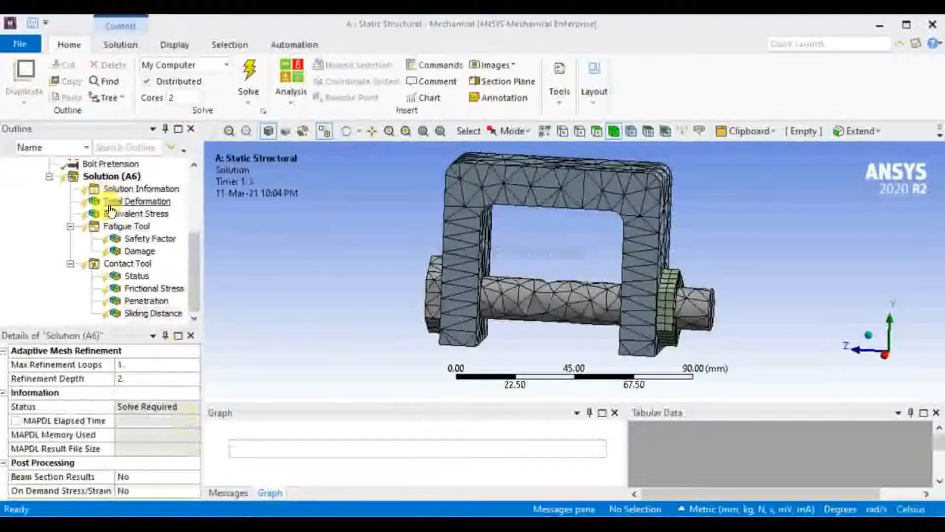
{"action": "right_click", "coordinate": [140, 177]}
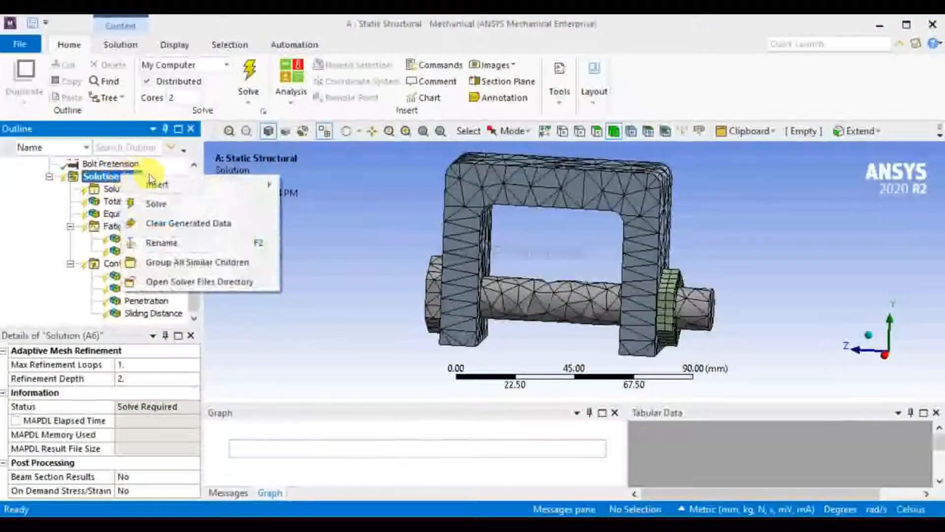
{"action": "mouse_move", "coordinate": [158, 184]}
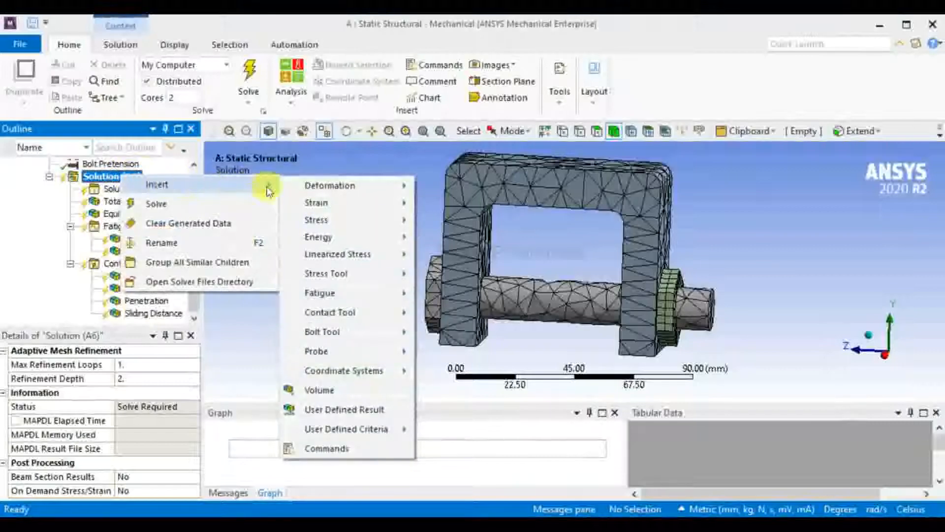
{"action": "mouse_move", "coordinate": [364, 330]}
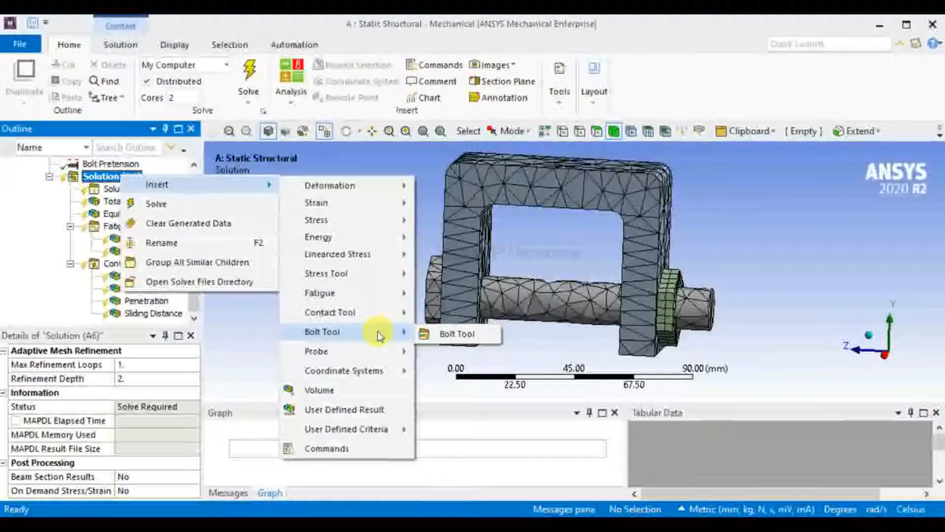
{"action": "left_click", "coordinate": [450, 334]}
- Examine the Bolt Tool's bolt scoping, its Adjustment result on the bolt, and the Bolt Pretension load settings
{"action": "left_click", "coordinate": [118, 313]}
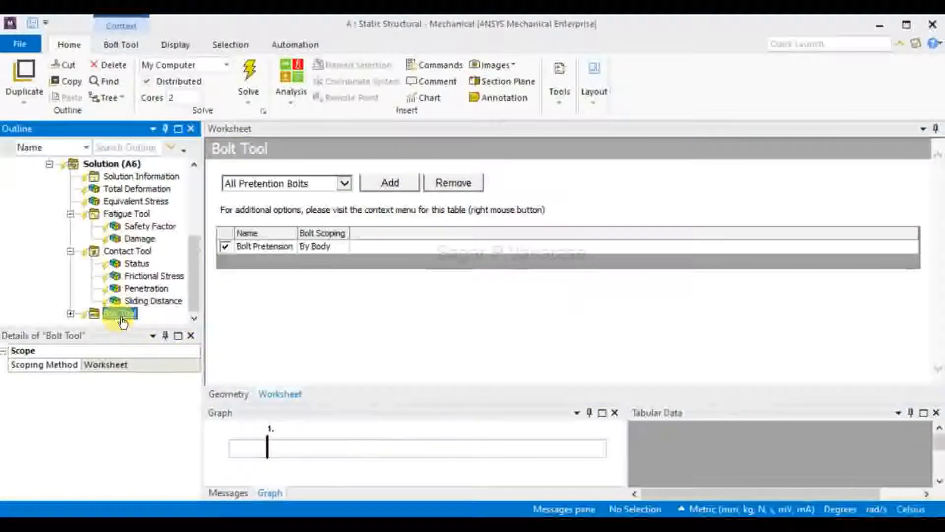
{"action": "left_click", "coordinate": [70, 314]}
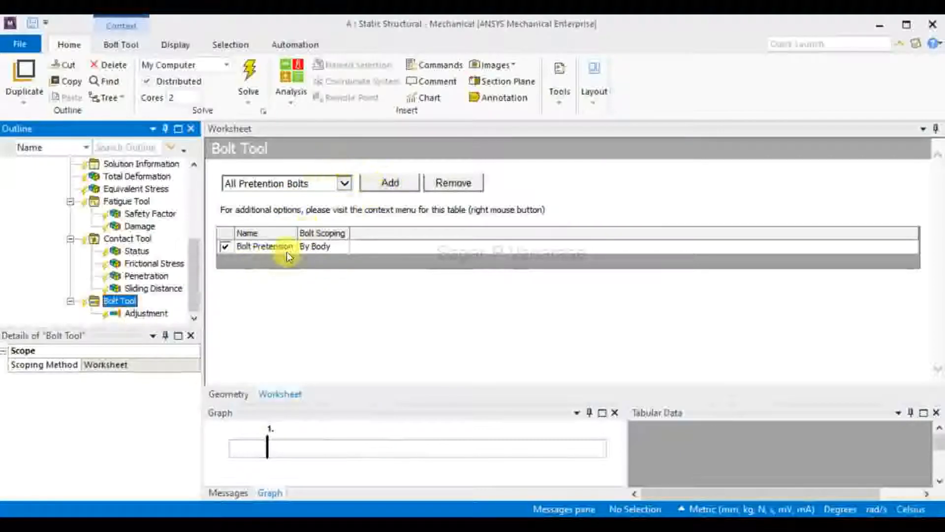
{"action": "left_click", "coordinate": [144, 313]}
{"action": "middle_click_drag", "start_coordinate": [653, 327], "coordinate": [523, 344]}
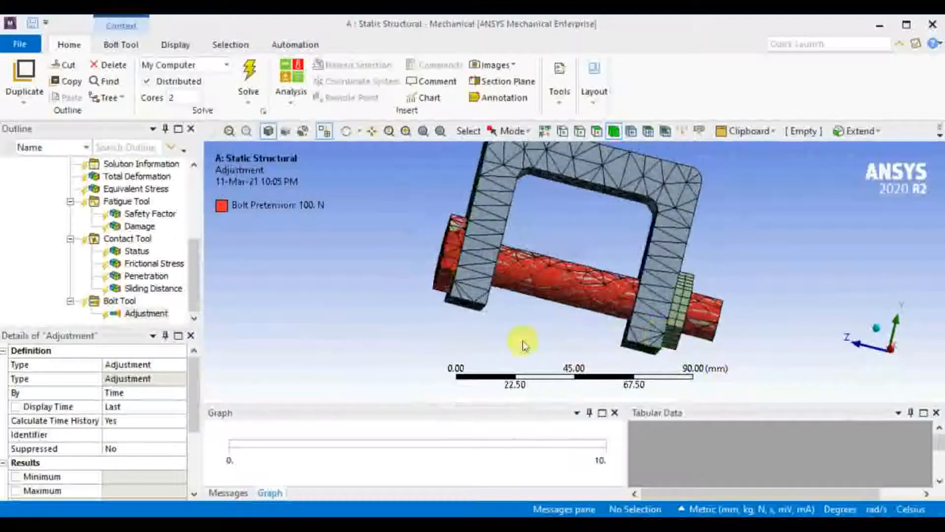
{"action": "left_click", "coordinate": [71, 300]}
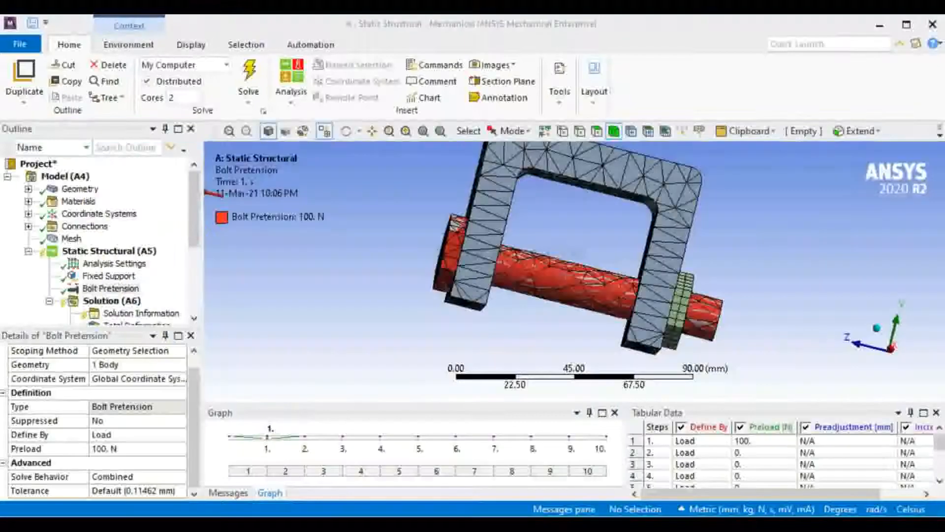
{"action": "left_click", "coordinate": [197, 252]}
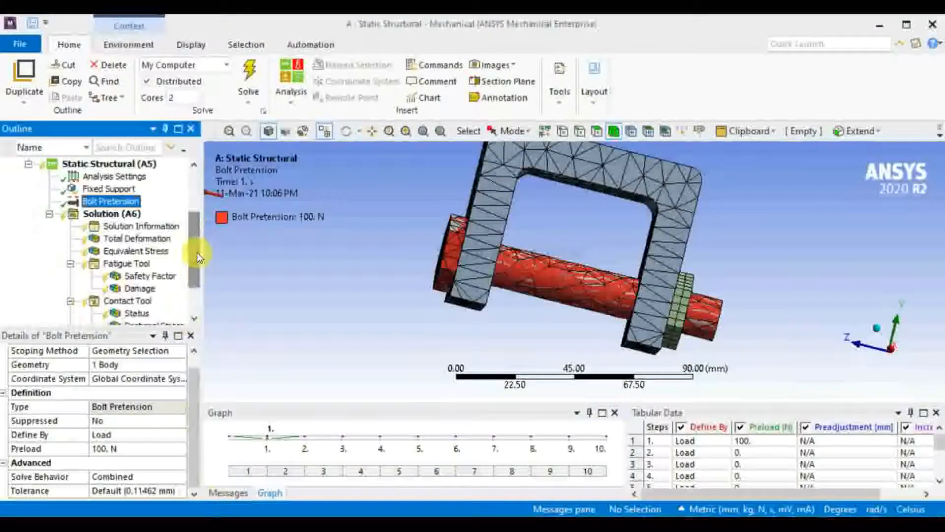
{"action": "left_click_drag", "start_coordinate": [197, 252], "coordinate": [199, 294]}
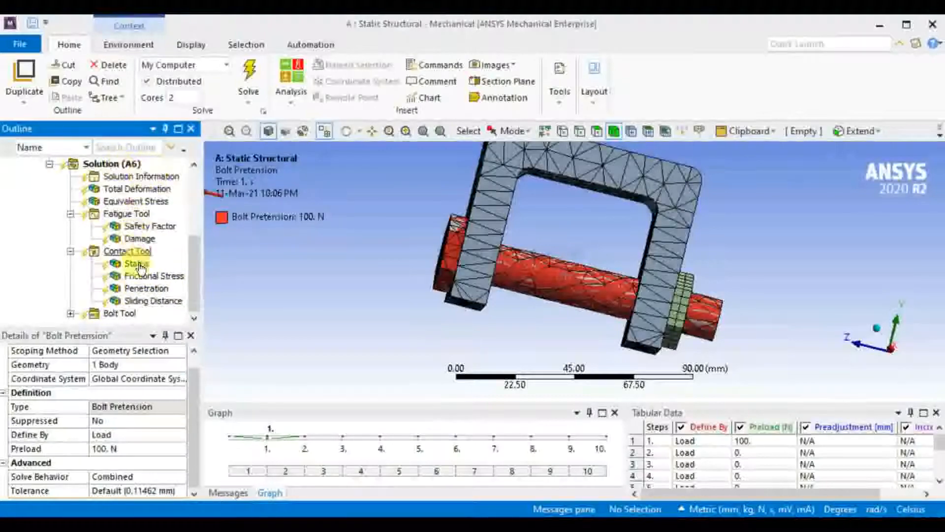
- Collapse the Fatigue Tool and Contact Tool branches, and examine the outline and the Bolt Pretension load on the assembly from several angles
{"action": "left_click", "coordinate": [70, 251]}
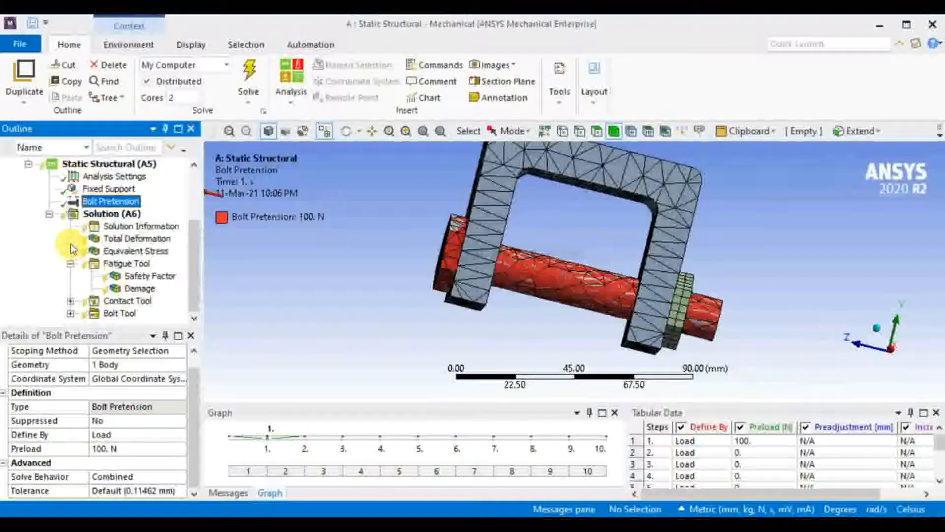
{"action": "left_click", "coordinate": [70, 263]}
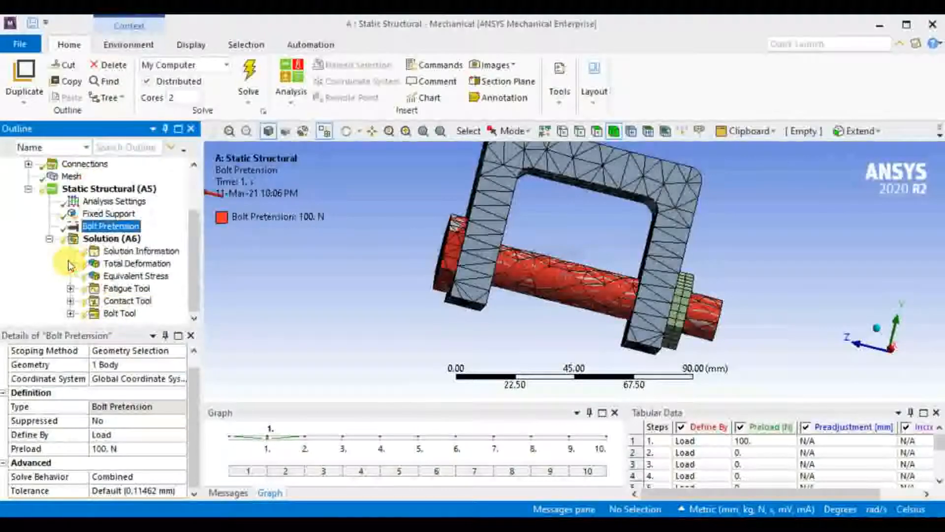
{"action": "left_click", "coordinate": [49, 238]}
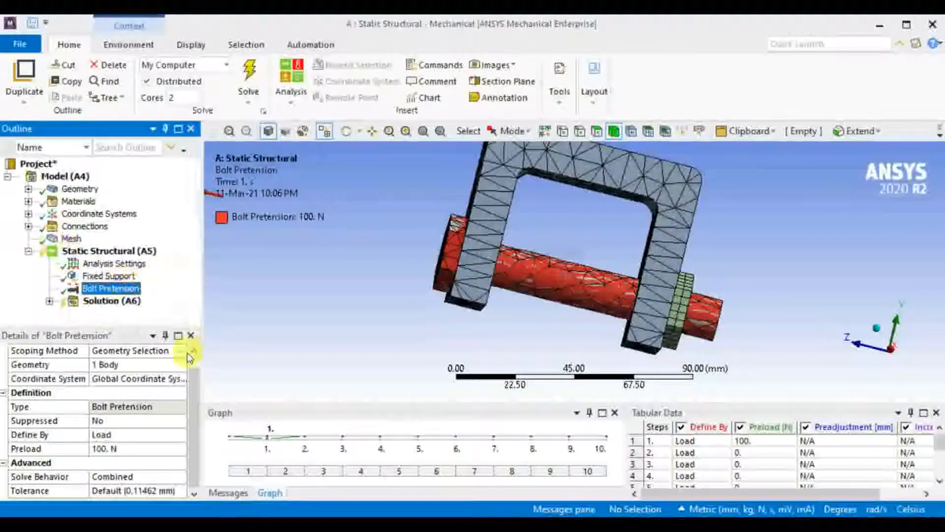
{"action": "left_click", "coordinate": [195, 393]}
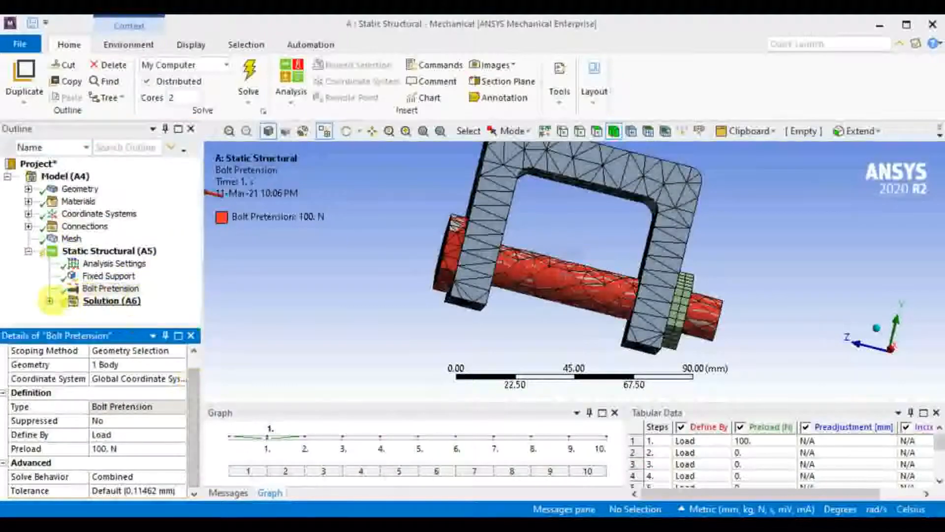
{"action": "left_click", "coordinate": [49, 301]}
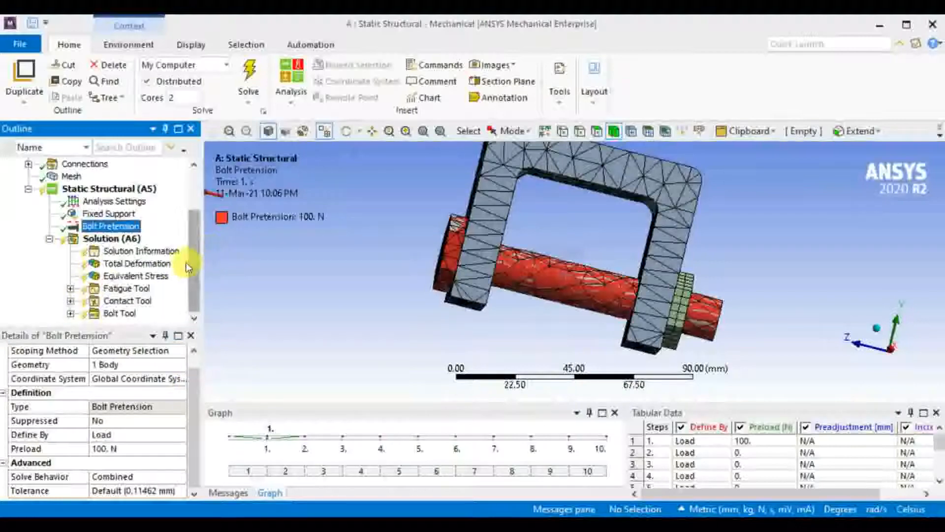
{"action": "left_click_drag", "start_coordinate": [191, 263], "coordinate": [201, 285]}
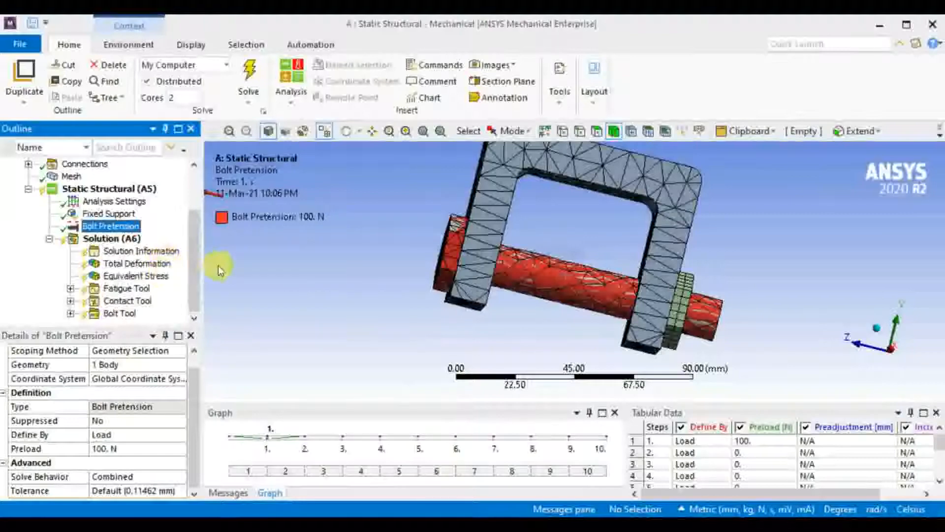
{"action": "middle_click_drag", "start_coordinate": [739, 279], "coordinate": [681, 290]}
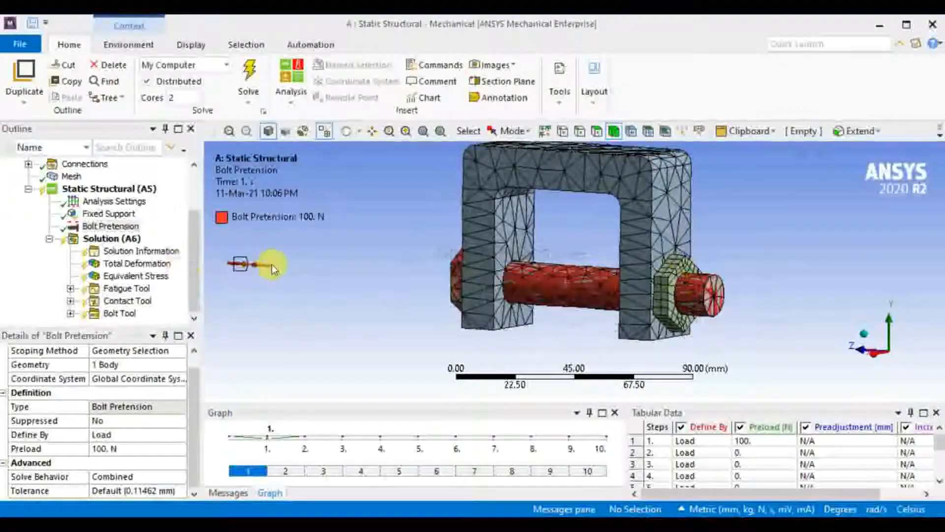
{"action": "middle_click_drag", "start_coordinate": [421, 301], "coordinate": [363, 308]}
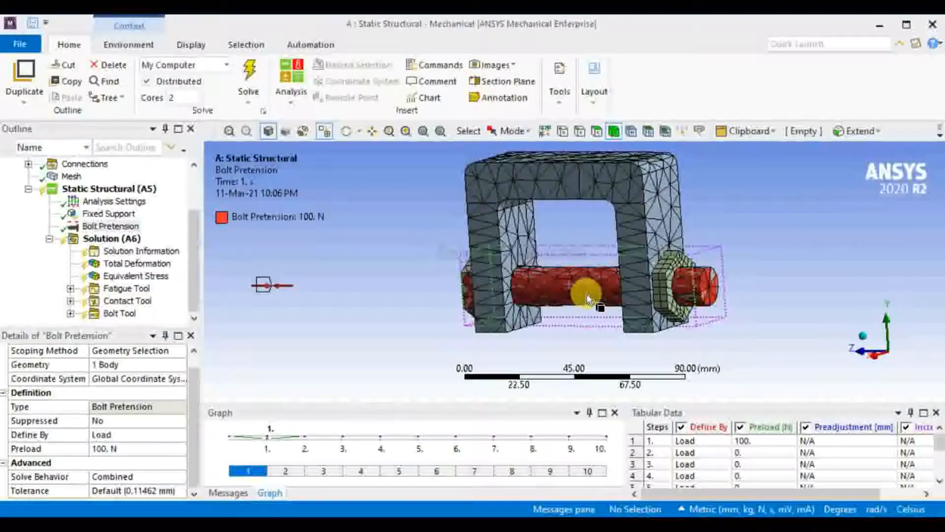
{"action": "middle_click_drag", "start_coordinate": [743, 281], "coordinate": [785, 285]}
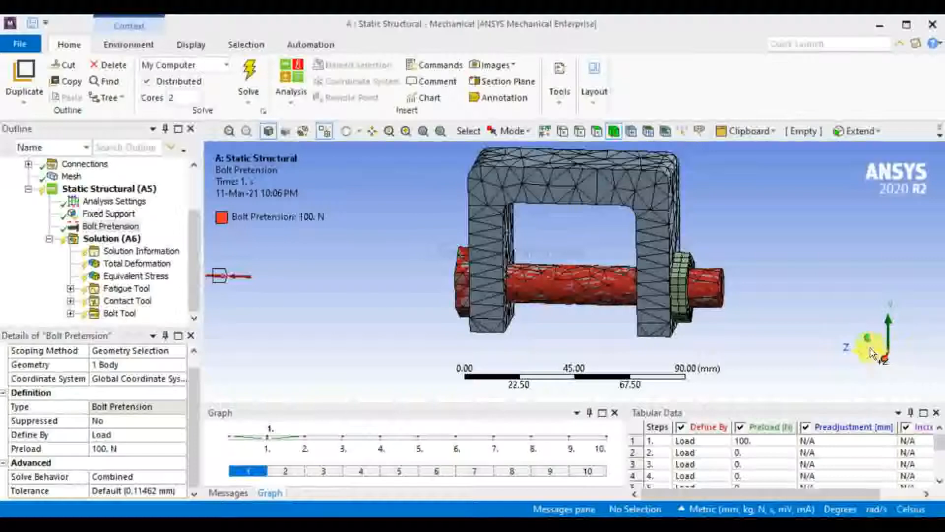
{"action": "middle_click_drag", "start_coordinate": [830, 311], "coordinate": [785, 310]}
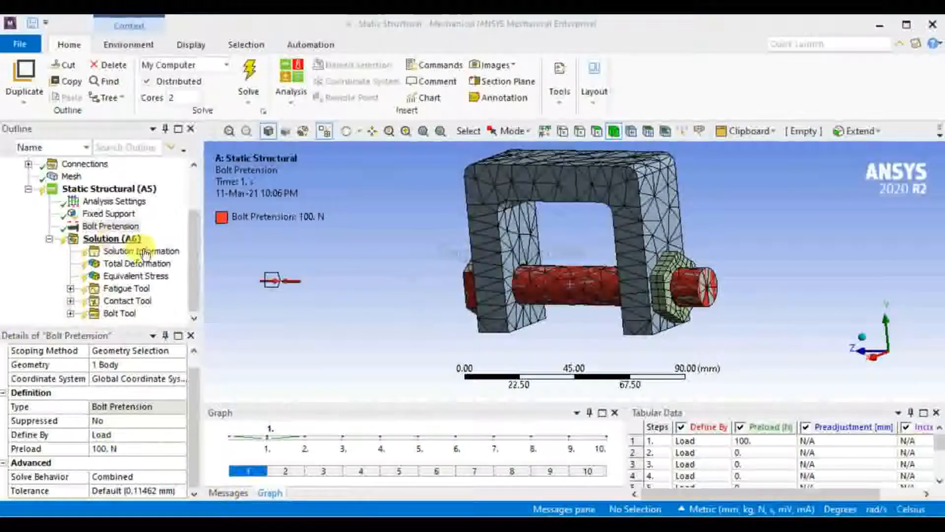
{"action": "left_click_drag", "start_coordinate": [196, 267], "coordinate": [200, 256]}
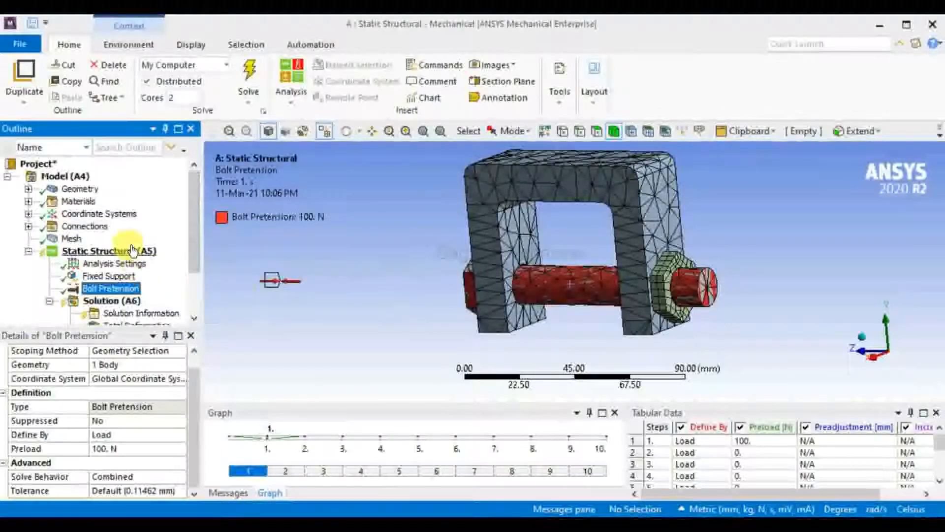
- Solve the static structural analysis with all the defined results
{"action": "left_click", "coordinate": [124, 300]}
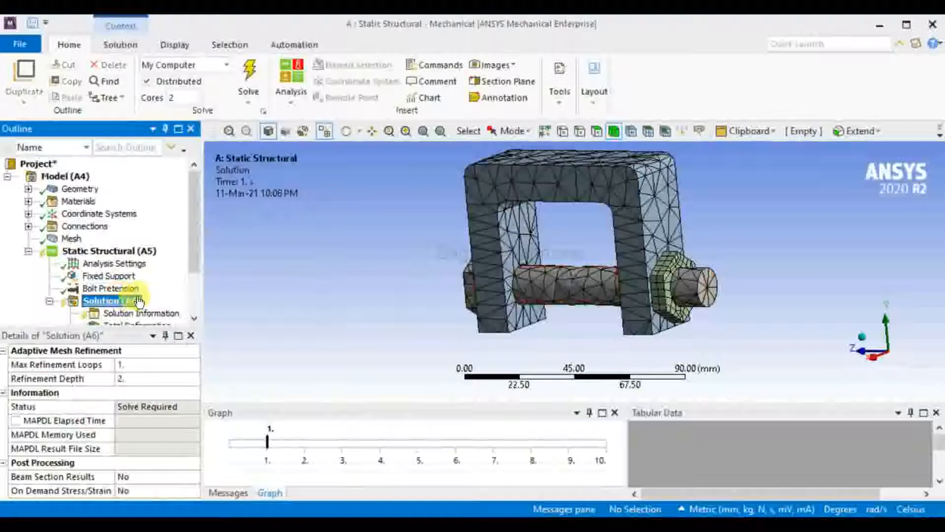
{"action": "right_click", "coordinate": [136, 301]}
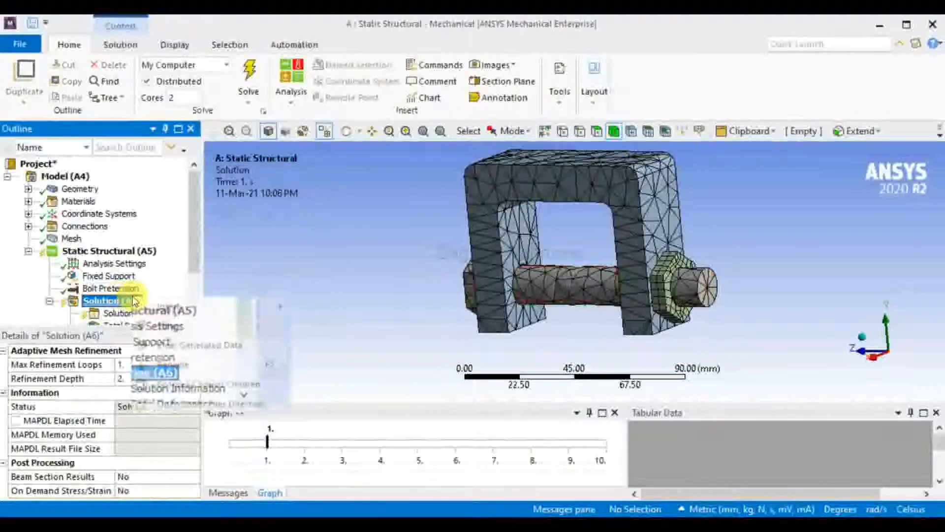
{"action": "left_click", "coordinate": [169, 269]}
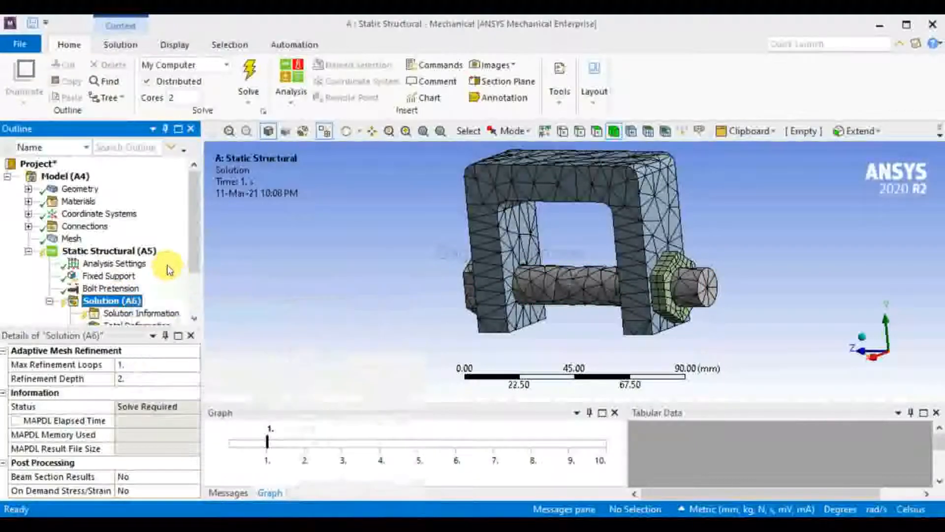
{"action": "left_click", "coordinate": [248, 68]}
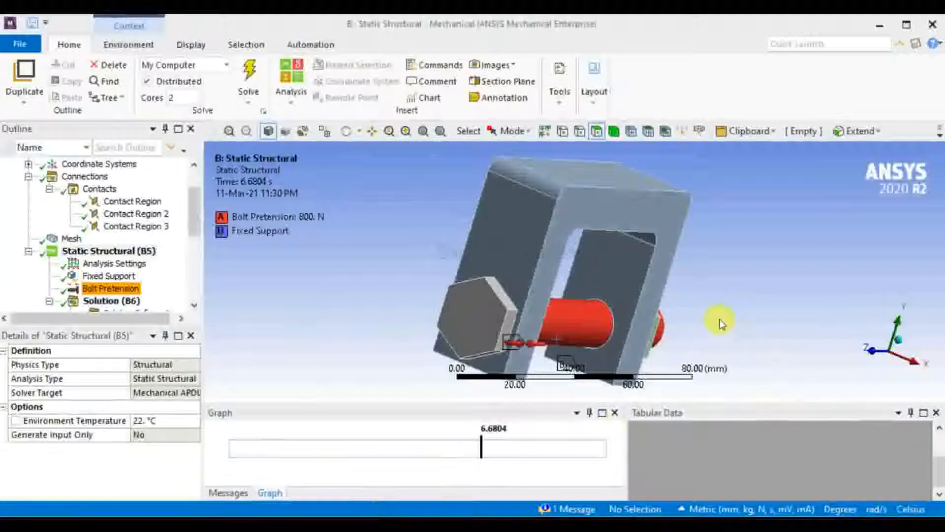
- Examine the loads on the solved assembly and the fatigue, contact and bolt results listed under its solution
{"action": "middle_click_drag", "start_coordinate": [720, 319], "coordinate": [687, 310]}
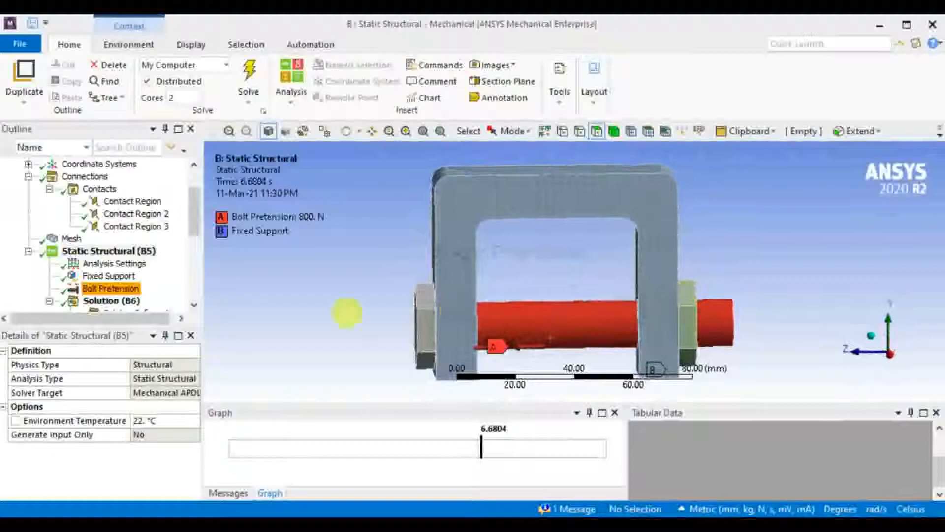
{"action": "left_click_drag", "start_coordinate": [197, 219], "coordinate": [201, 267]}
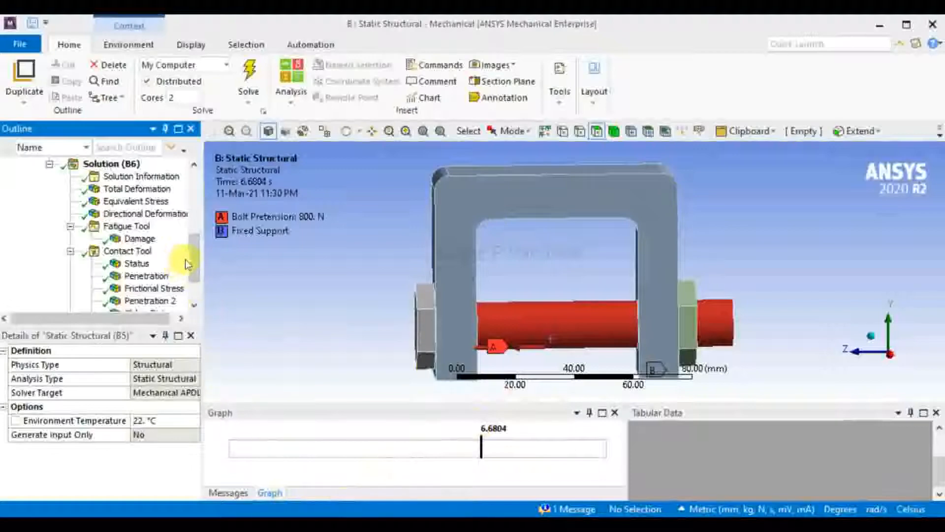
{"action": "left_click_drag", "start_coordinate": [192, 269], "coordinate": [201, 286]}
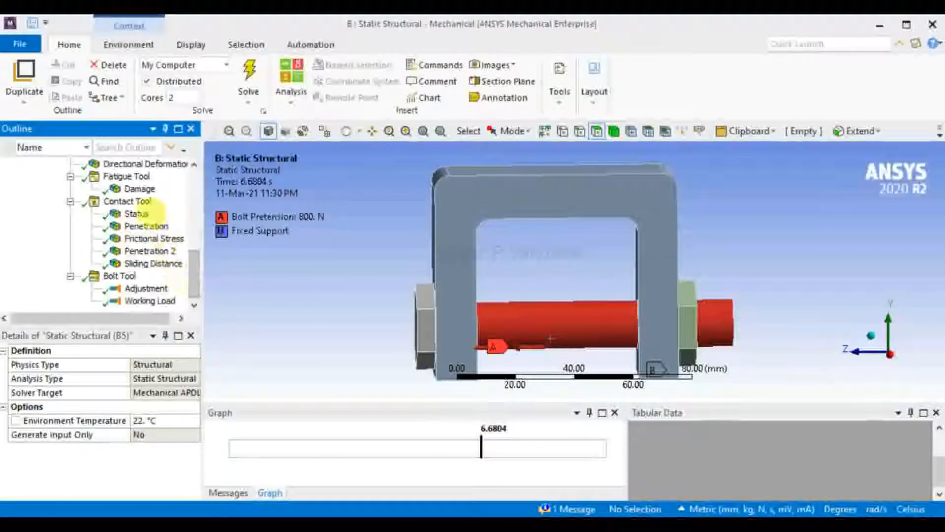
- Display the Fatigue Tool's Damage result and examine it closely from several angles
{"action": "left_click_drag", "start_coordinate": [197, 267], "coordinate": [209, 241]}
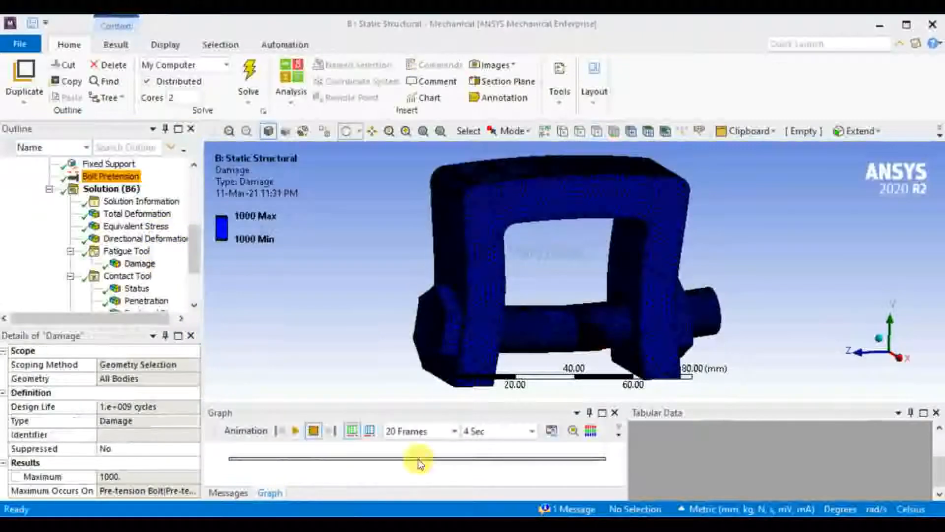
{"action": "middle_click_drag", "start_coordinate": [755, 217], "coordinate": [731, 260]}
{"action": "scroll", "coordinate": [646, 229], "scroll_direction": "up", "scroll_amount": 5}
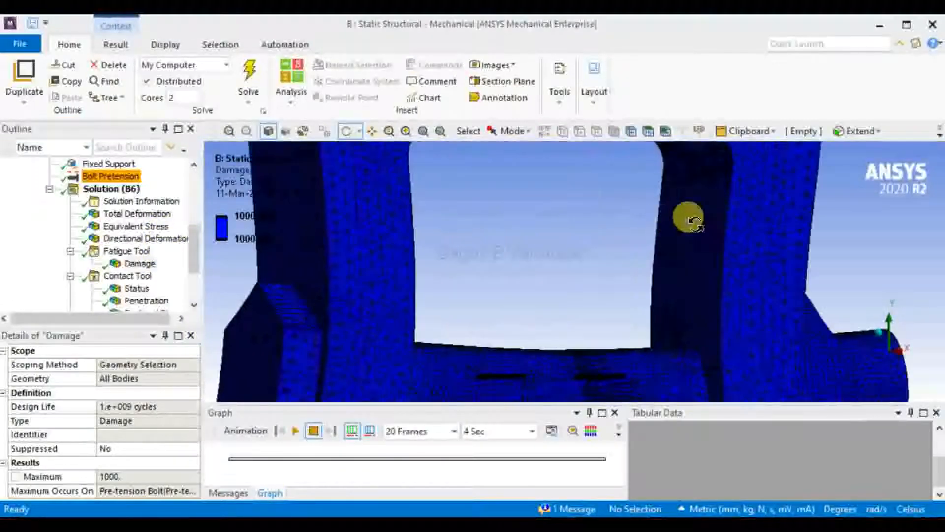
{"action": "middle_click_drag", "start_coordinate": [875, 273], "coordinate": [795, 252]}
{"action": "scroll", "coordinate": [664, 252], "scroll_direction": "down", "scroll_amount": 5}
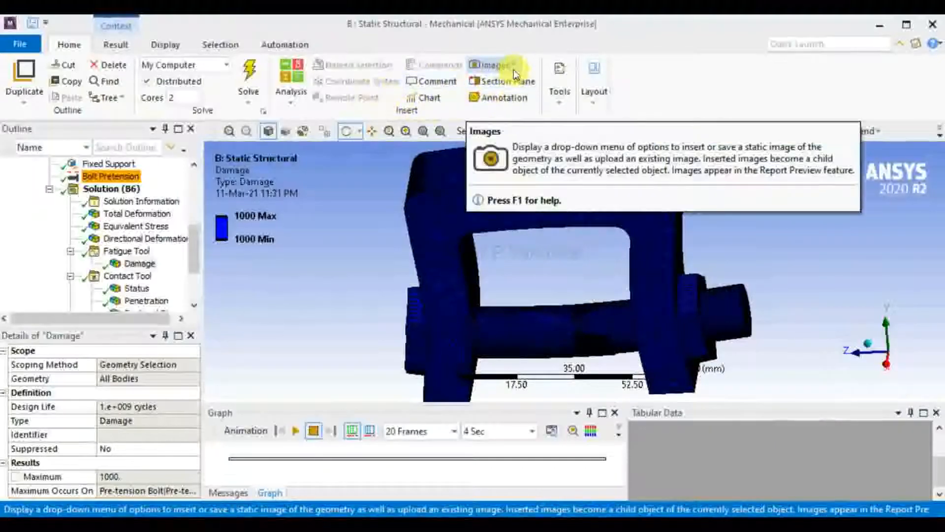
- Set the result edge display to No WireFrame and inspect the Damage contour on the assembly
{"action": "left_click", "coordinate": [114, 48]}
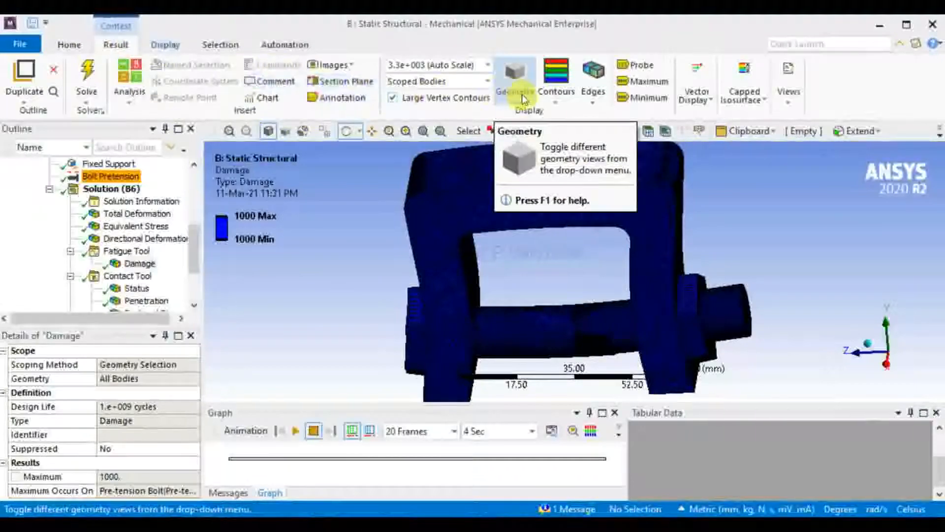
{"action": "left_click", "coordinate": [590, 99]}
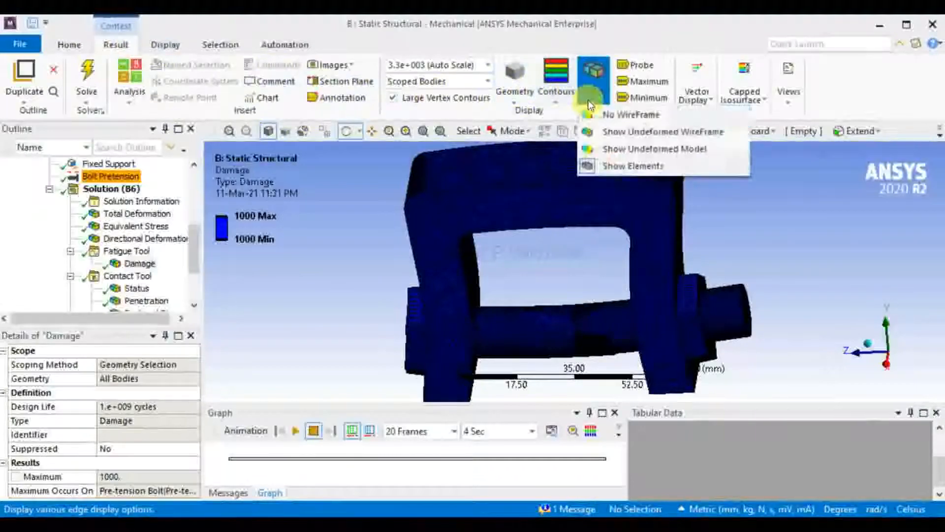
{"action": "left_click", "coordinate": [632, 129]}
{"action": "left_click_drag", "start_coordinate": [703, 310], "coordinate": [840, 220]}
{"action": "left_click_drag", "start_coordinate": [720, 272], "coordinate": [633, 301]}
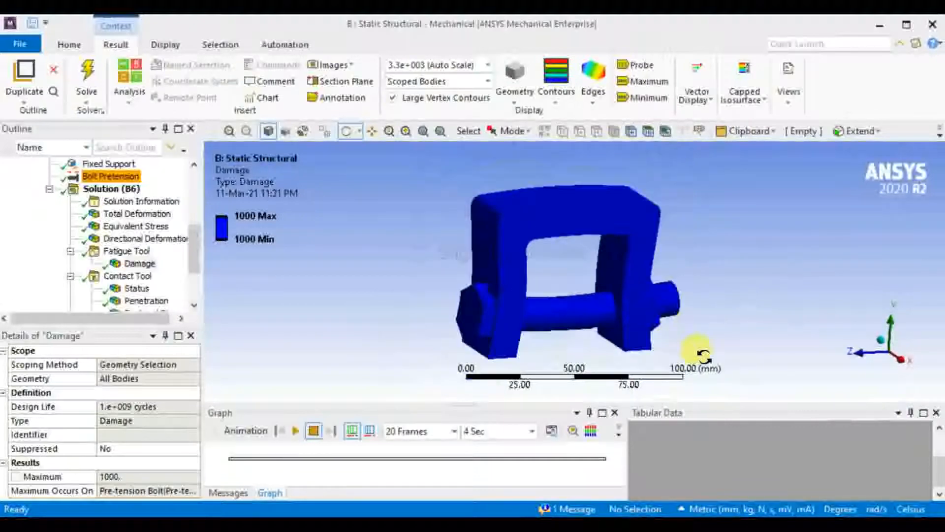
{"action": "left_click_drag", "start_coordinate": [725, 348], "coordinate": [690, 351]}
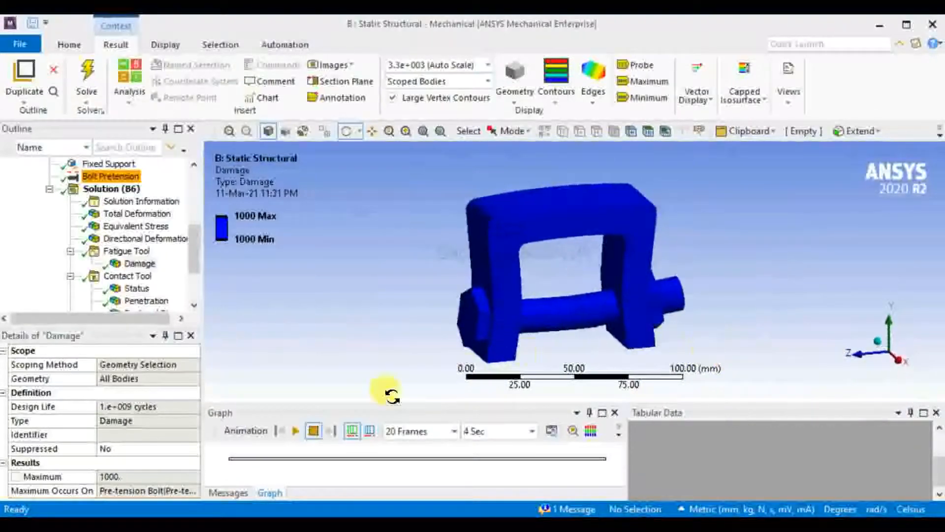
- Open the Solution Information worksheet to review the solver output
{"action": "left_click", "coordinate": [194, 238]}
{"action": "left_click_drag", "start_coordinate": [193, 238], "coordinate": [195, 228]}
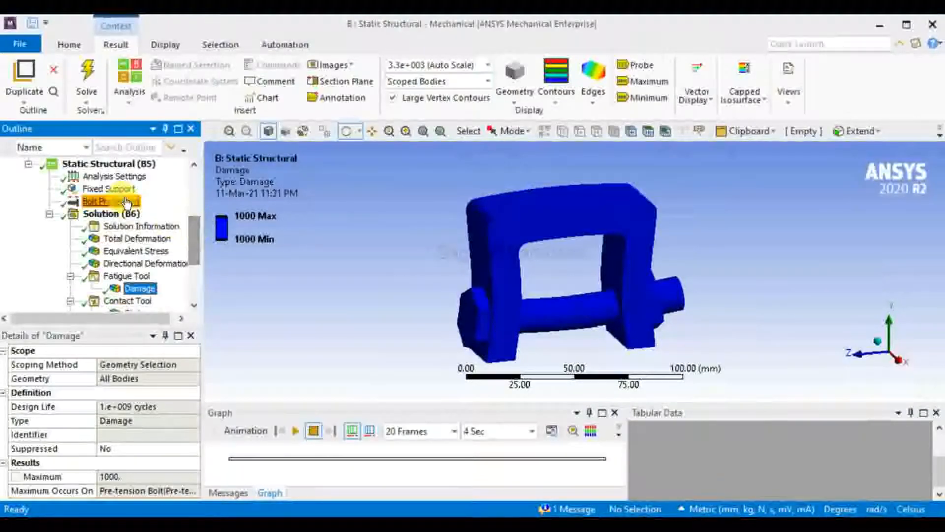
{"action": "left_click", "coordinate": [131, 227]}
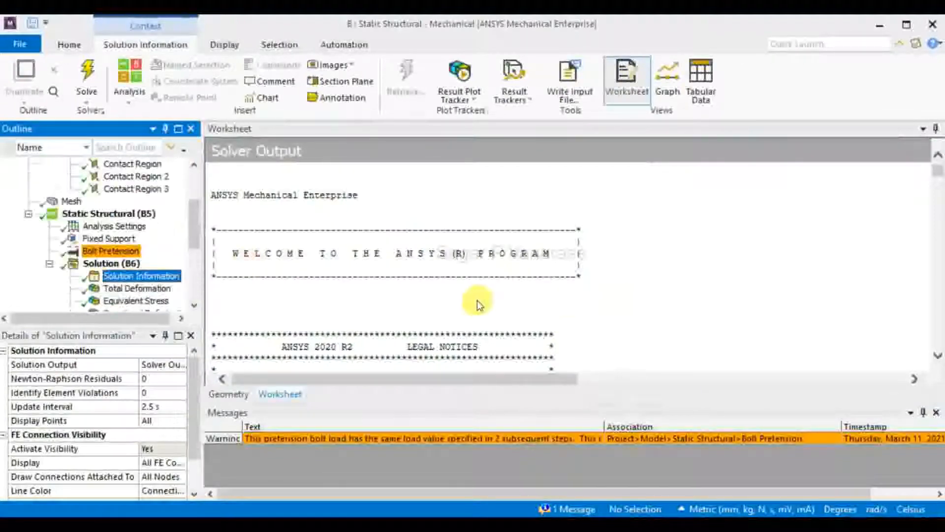
- Display the Total Deformation result and view the contour on the bracket and bolt from the front
{"action": "left_click", "coordinate": [162, 252]}
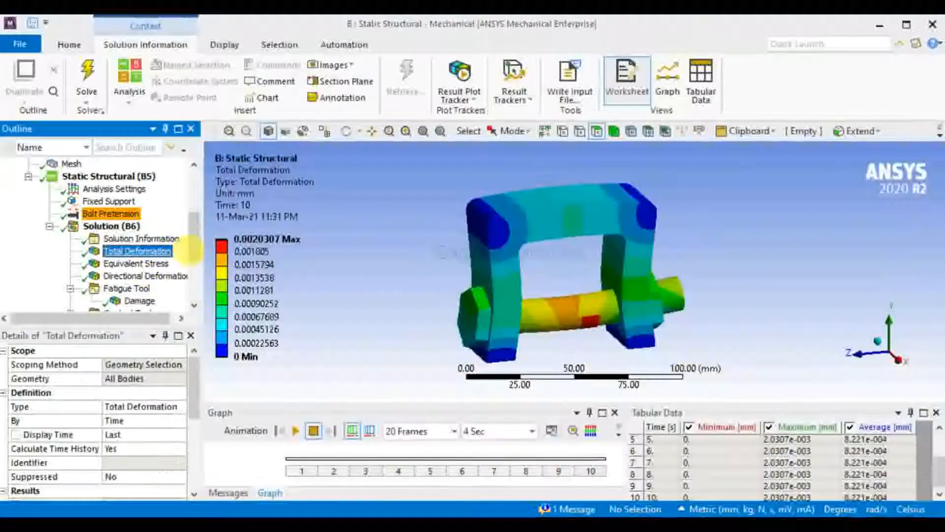
{"action": "left_click_drag", "start_coordinate": [194, 248], "coordinate": [196, 258]}
{"action": "left_click_drag", "start_coordinate": [745, 270], "coordinate": [785, 268]}
{"action": "left_click_drag", "start_coordinate": [746, 273], "coordinate": [653, 311]}
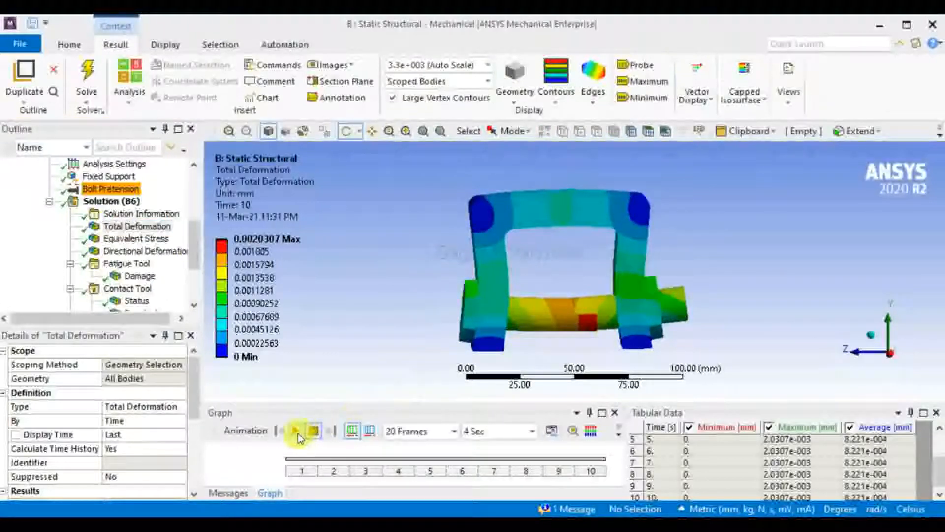
- Animate the Total Deformation result and examine the deforming bolt and bracket up close from different directions
{"action": "left_click", "coordinate": [296, 432]}
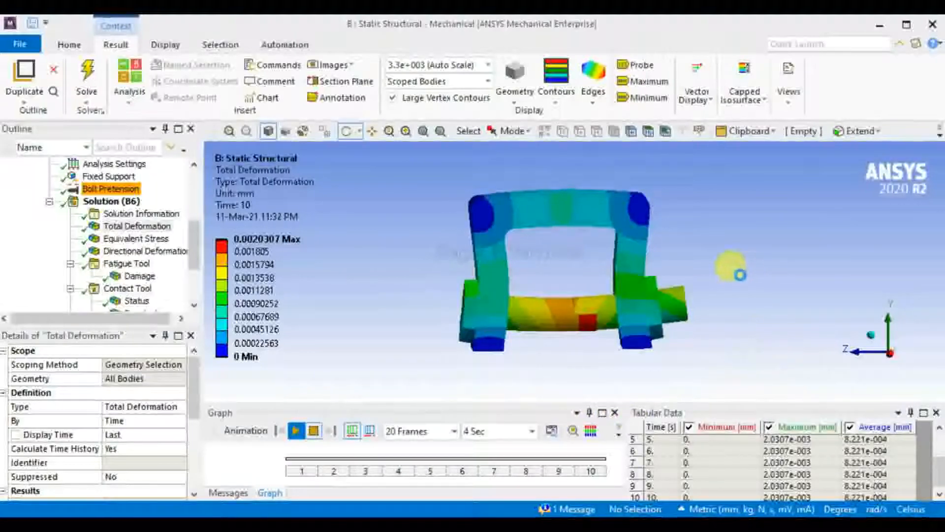
{"action": "left_click_drag", "start_coordinate": [589, 314], "coordinate": [555, 285]}
{"action": "scroll", "coordinate": [575, 313], "scroll_direction": "up", "scroll_amount": 4}
{"action": "scroll", "coordinate": [541, 348], "scroll_direction": "up", "scroll_amount": 4}
{"action": "scroll", "coordinate": [554, 285], "scroll_direction": "down", "scroll_amount": 5}
{"action": "scroll", "coordinate": [542, 347], "scroll_direction": "up", "scroll_amount": 3}
{"action": "left_click_drag", "start_coordinate": [541, 347], "coordinate": [552, 232]}
{"action": "scroll", "coordinate": [574, 254], "scroll_direction": "up", "scroll_amount": 5}
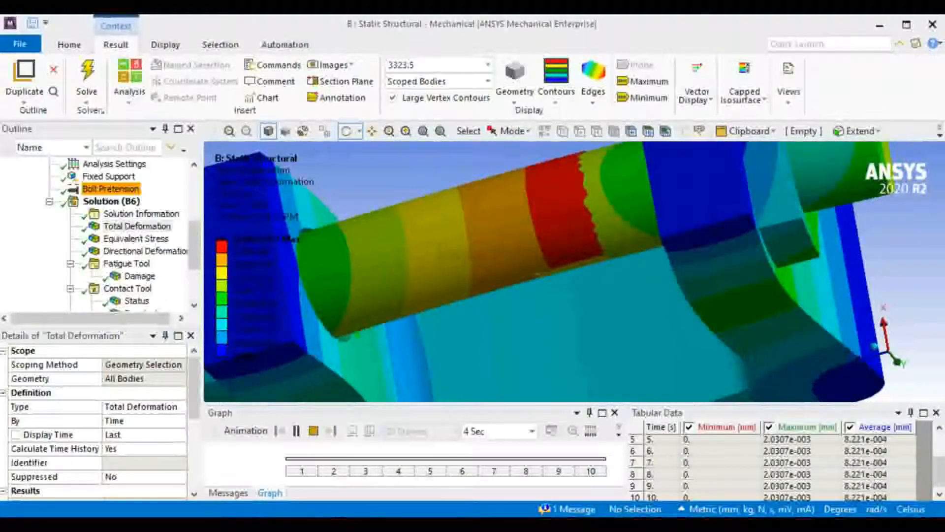
{"action": "left_click_drag", "start_coordinate": [560, 290], "coordinate": [555, 344]}
{"action": "scroll", "coordinate": [500, 331], "scroll_direction": "down", "scroll_amount": 5}
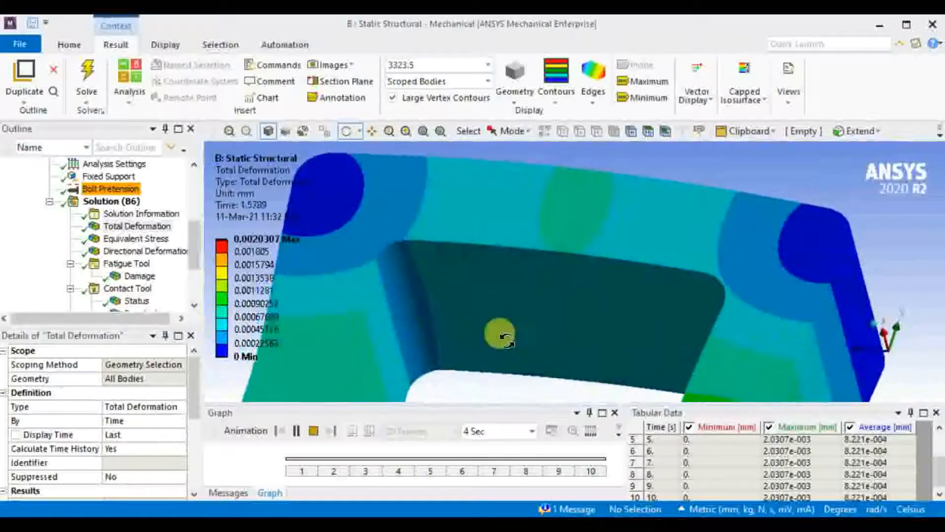
{"action": "left_click_drag", "start_coordinate": [738, 326], "coordinate": [742, 305]}
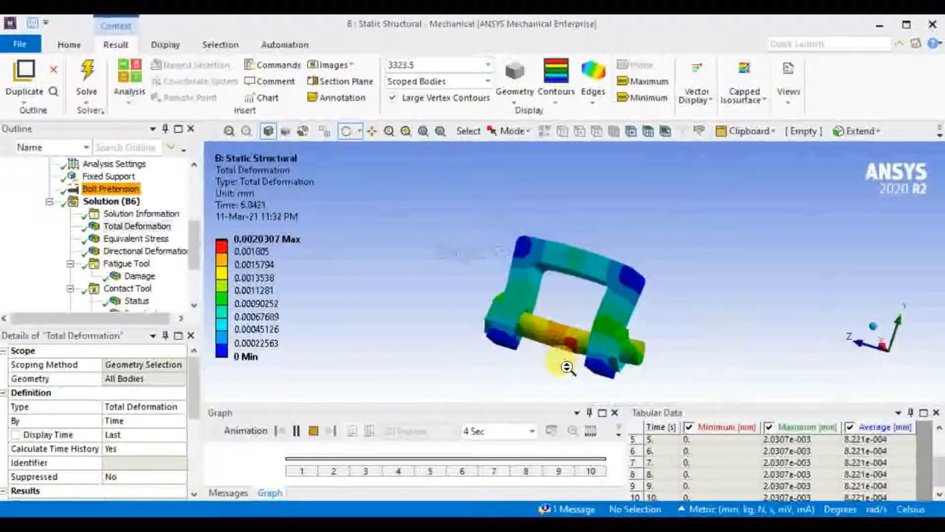
{"action": "scroll", "coordinate": [566, 354], "scroll_direction": "down", "scroll_amount": 2}
{"action": "left_click_drag", "start_coordinate": [565, 342], "coordinate": [719, 341]}
{"action": "scroll", "coordinate": [573, 352], "scroll_direction": "up", "scroll_amount": 2}
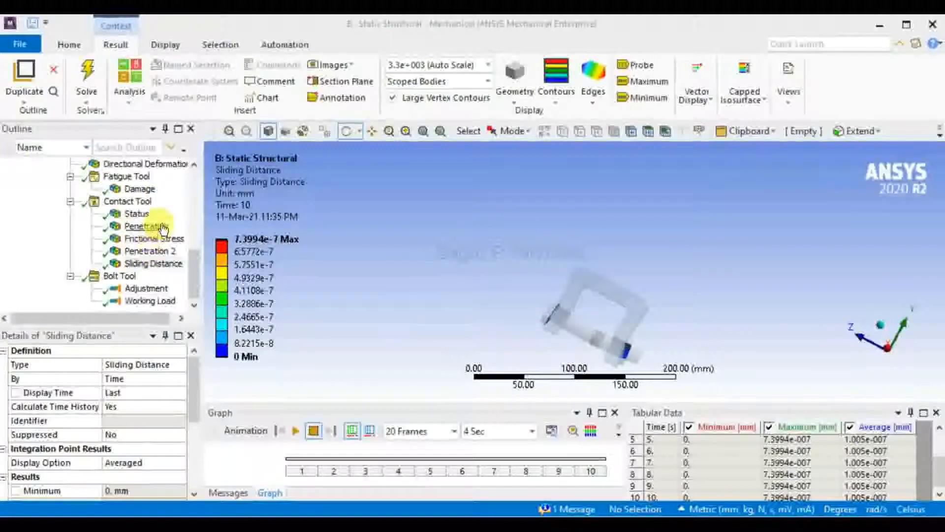
- Display the Contact Tool's Penetration and Frictional Stress results one after the other
{"action": "left_click", "coordinate": [148, 226]}
{"action": "left_click", "coordinate": [157, 238]}
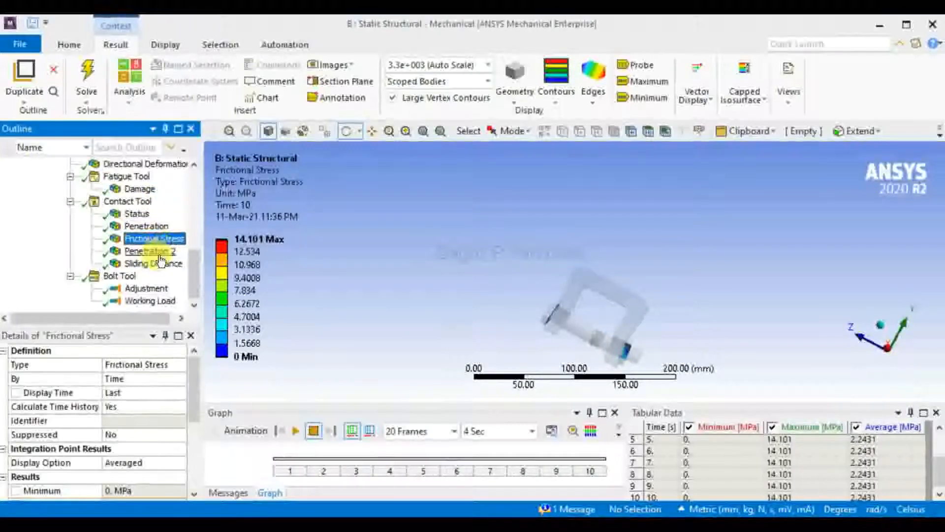
- Display the Contact Tool's Sliding Distance result and animate it while viewing the nut and bolt contact areas
{"action": "left_click", "coordinate": [153, 263]}
{"action": "left_click_drag", "start_coordinate": [640, 345], "coordinate": [349, 367]}
{"action": "scroll", "coordinate": [601, 335], "scroll_direction": "down", "scroll_amount": 4}
{"action": "scroll", "coordinate": [602, 336], "scroll_direction": "up", "scroll_amount": 7}
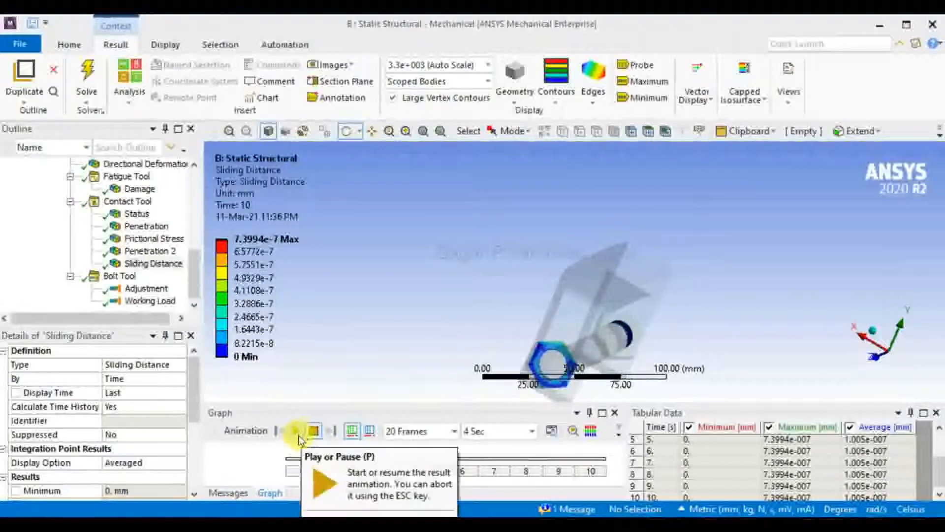
{"action": "left_click", "coordinate": [297, 433]}
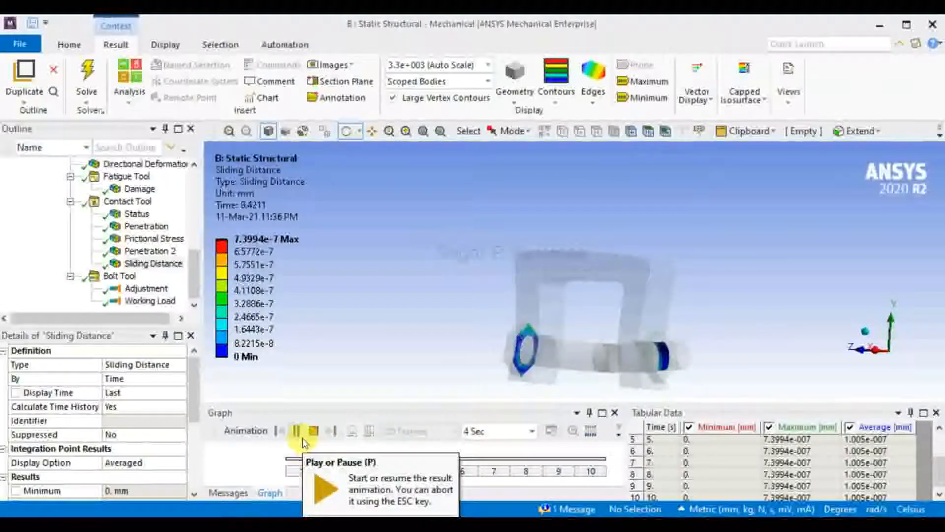
- Display the fatigue Damage, Directional Deformation and Equivalent Stress results one after the other
{"action": "left_click", "coordinate": [138, 188]}
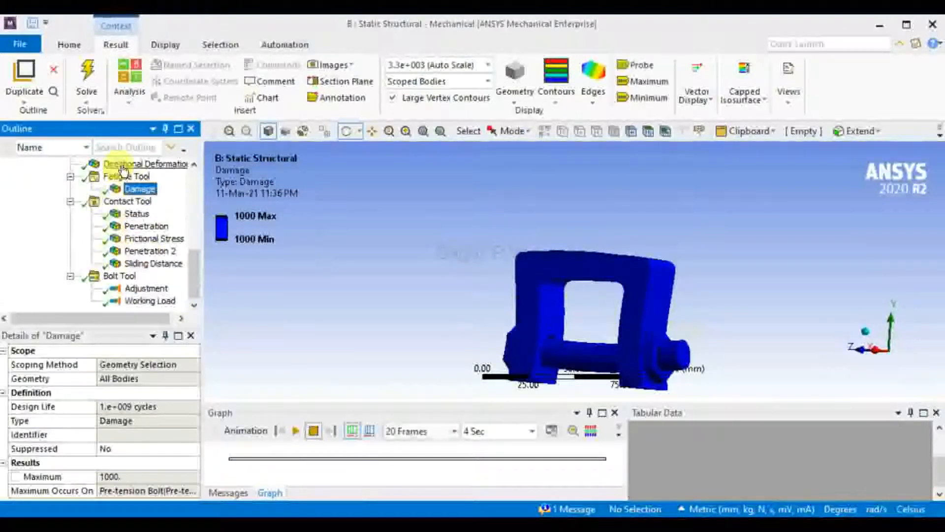
{"action": "left_click", "coordinate": [123, 165]}
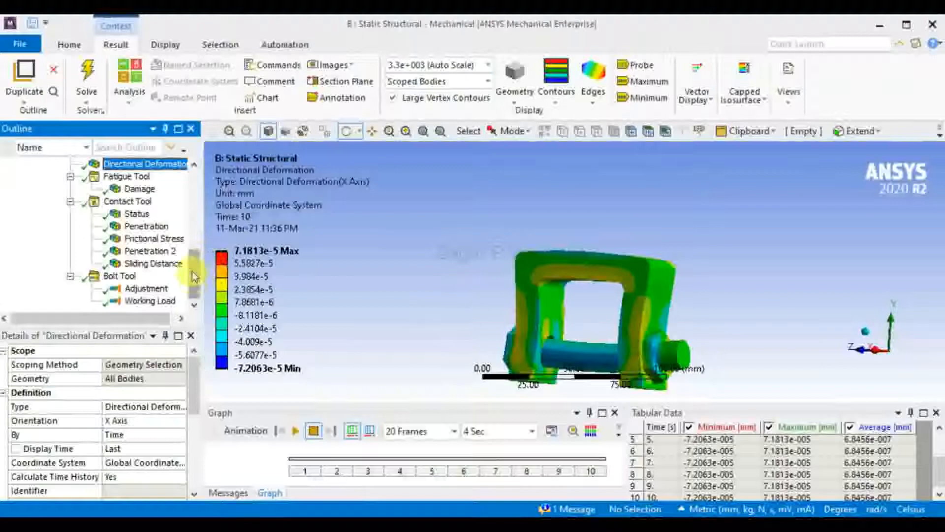
{"action": "left_click_drag", "start_coordinate": [194, 276], "coordinate": [193, 251]}
{"action": "left_click", "coordinate": [133, 238]}
- Display the Total Deformation result and examine the contour on the bolt shank up close
{"action": "left_click", "coordinate": [155, 227]}
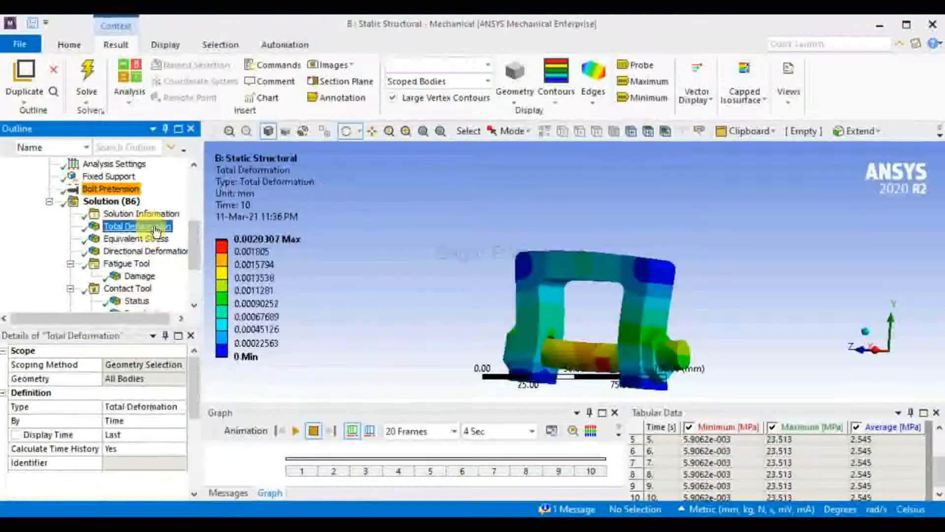
{"action": "left_click_drag", "start_coordinate": [688, 353], "coordinate": [598, 154]}
{"action": "scroll", "coordinate": [574, 367], "scroll_direction": "up", "scroll_amount": 5}
{"action": "scroll", "coordinate": [634, 341], "scroll_direction": "up", "scroll_amount": 2}
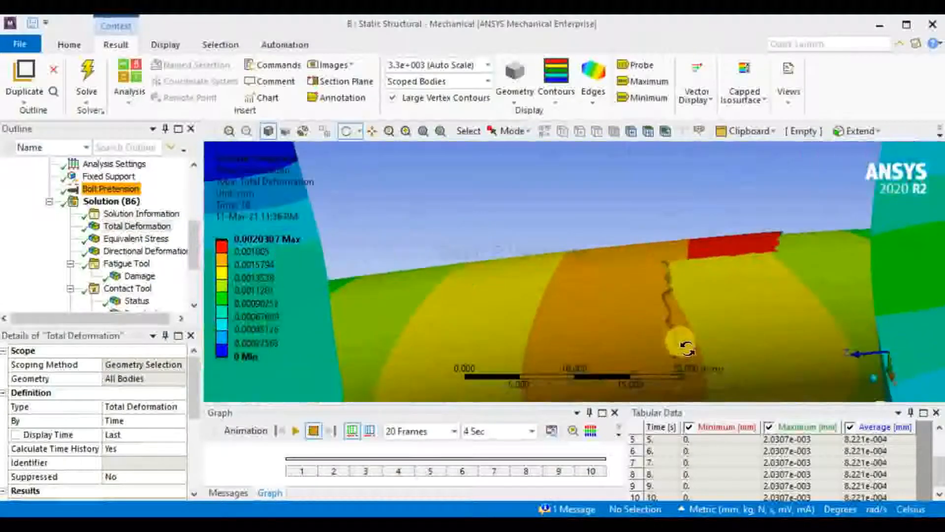
{"action": "scroll", "coordinate": [544, 278], "scroll_direction": "up", "scroll_amount": 1}
{"action": "scroll", "coordinate": [636, 329], "scroll_direction": "down", "scroll_amount": 1}
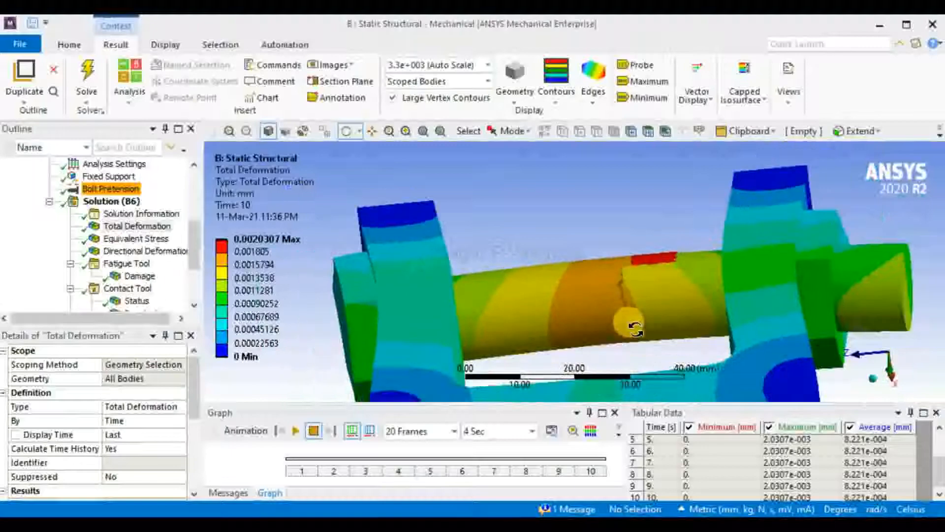
{"action": "left_click_drag", "start_coordinate": [640, 330], "coordinate": [448, 246]}
- Display the Bolt Tool's Adjustment result and view the bolt shank from the side
{"action": "left_click_drag", "start_coordinate": [193, 250], "coordinate": [213, 297]}
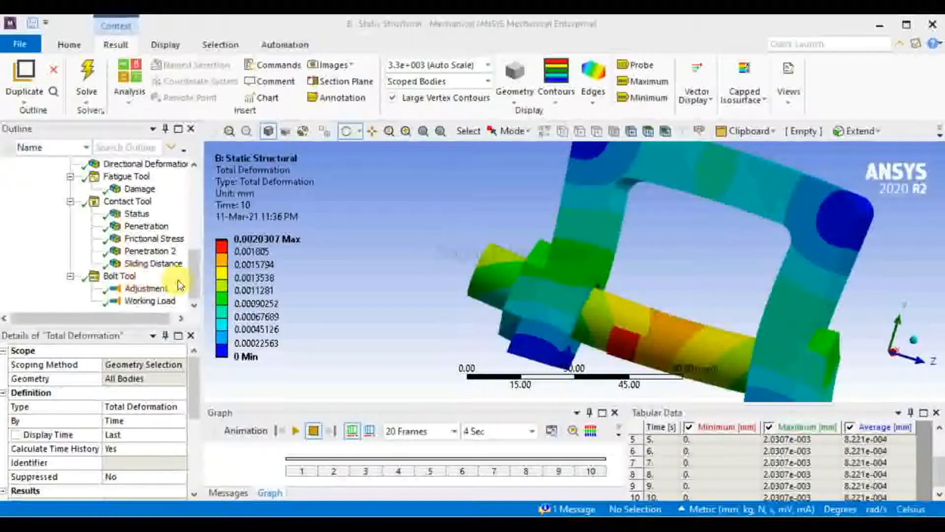
{"action": "left_click", "coordinate": [197, 303]}
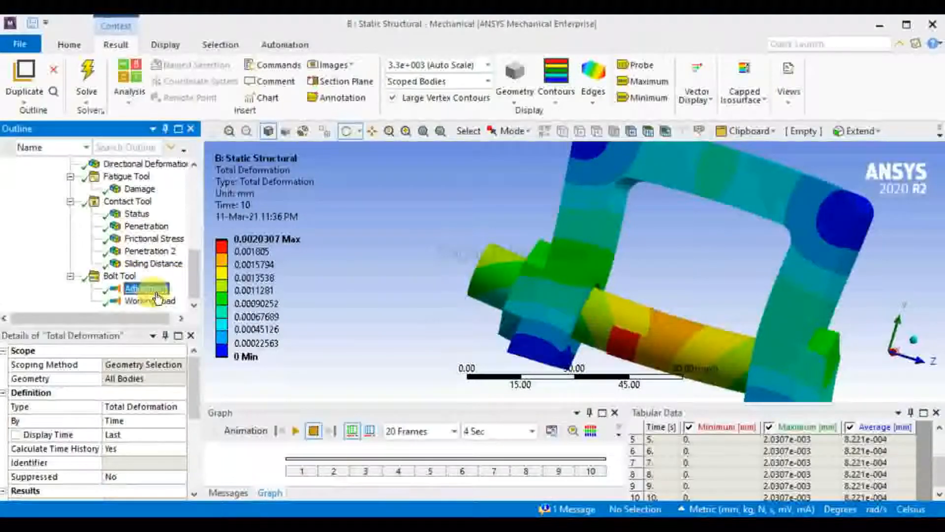
{"action": "left_click_drag", "start_coordinate": [596, 308], "coordinate": [782, 301]}
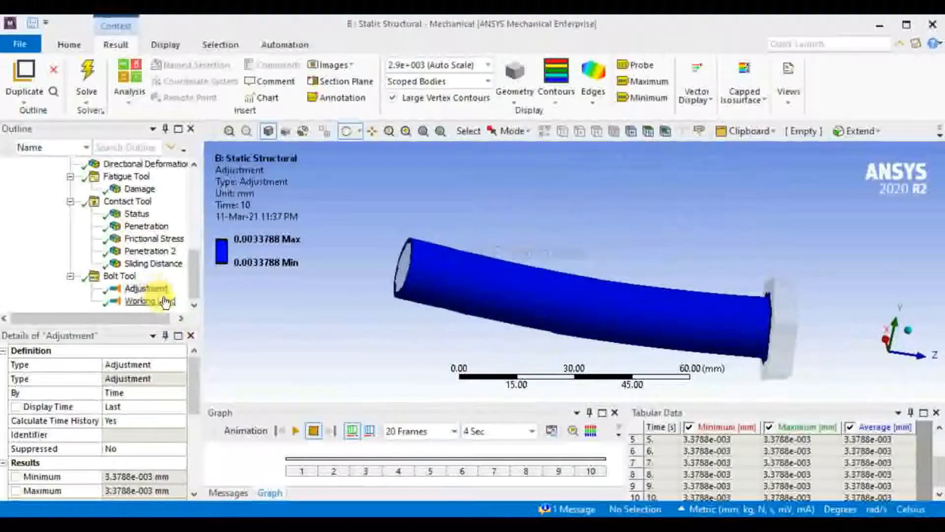
- Display the Bolt Tool's Working Load result, animate it while inspecting the shank up close, and stop the animation
{"action": "left_click", "coordinate": [151, 301]}
{"action": "left_click_drag", "start_coordinate": [679, 353], "coordinate": [686, 291]}
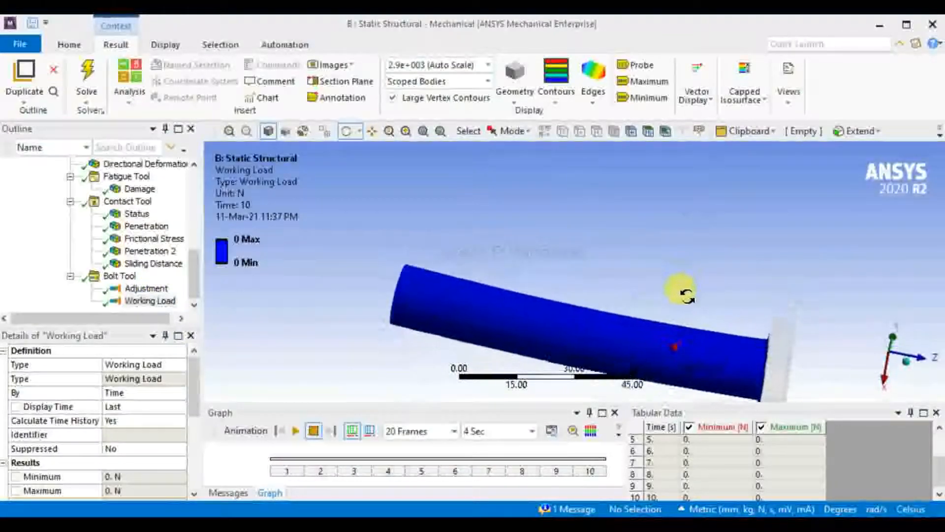
{"action": "left_click", "coordinate": [295, 430]}
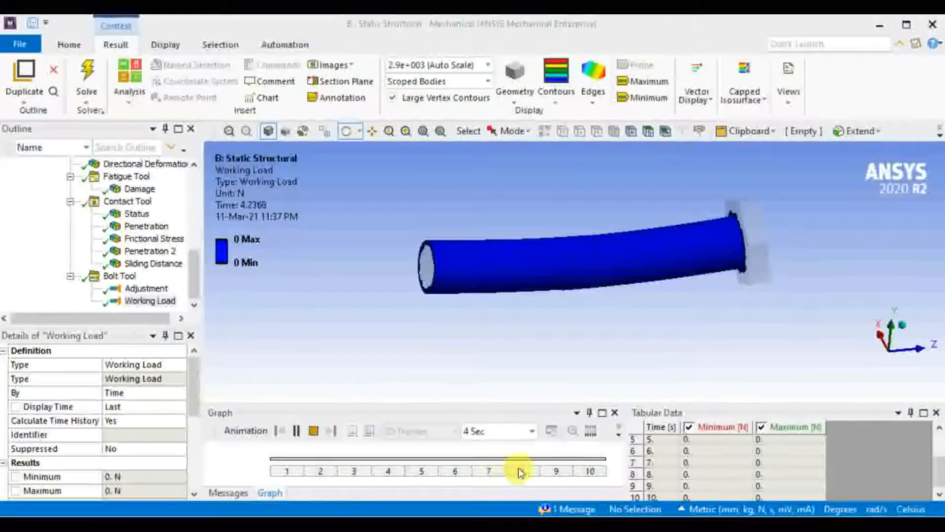
{"action": "mouse_move", "coordinate": [610, 277]}
{"action": "left_mouse_down"}
{"action": "mouse_move", "coordinate": [655, 344]}
{"action": "mouse_move", "coordinate": [613, 293]}
{"action": "left_mouse_up"}
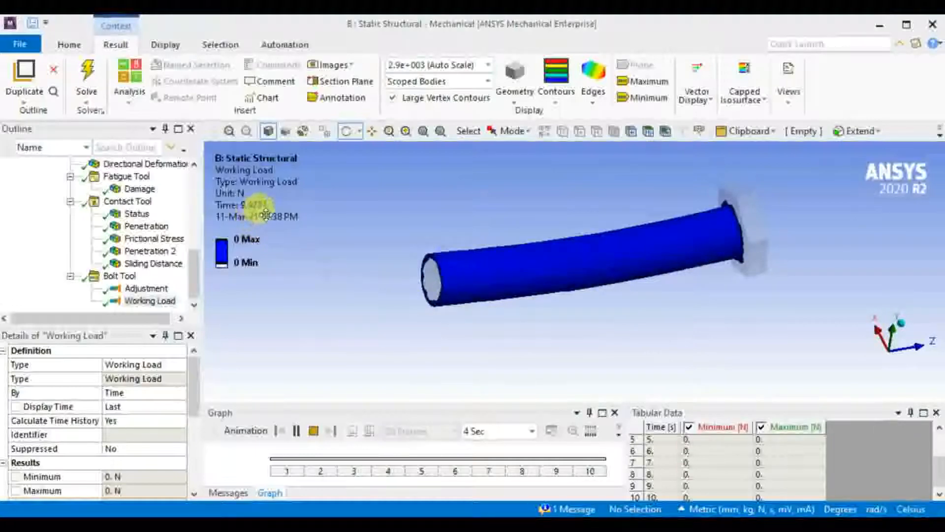
{"action": "scroll", "coordinate": [601, 264], "scroll_direction": "up", "scroll_amount": 7}
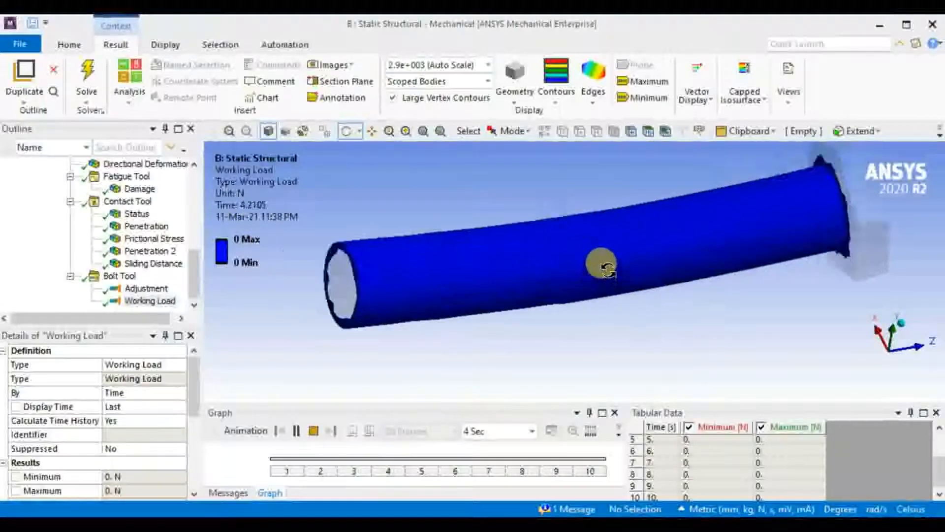
{"action": "left_click_drag", "start_coordinate": [669, 230], "coordinate": [738, 226]}
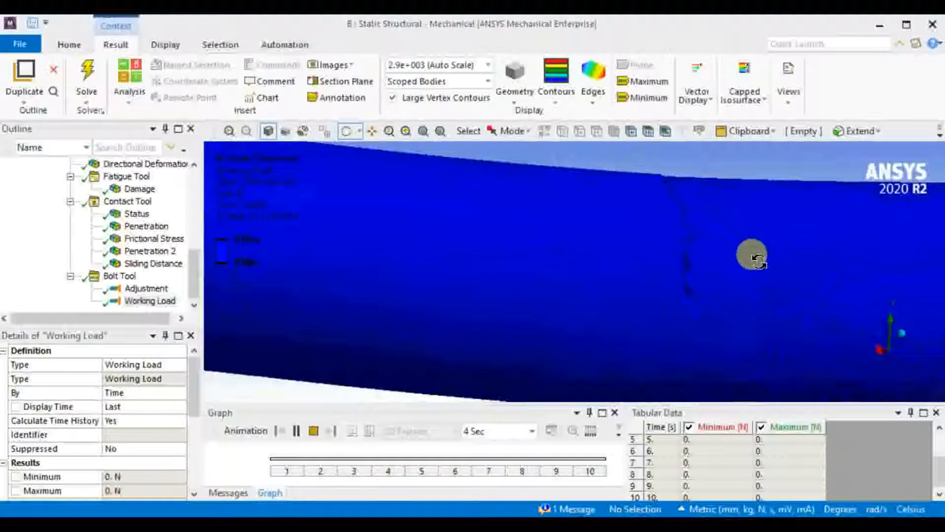
{"action": "left_click", "coordinate": [313, 431]}
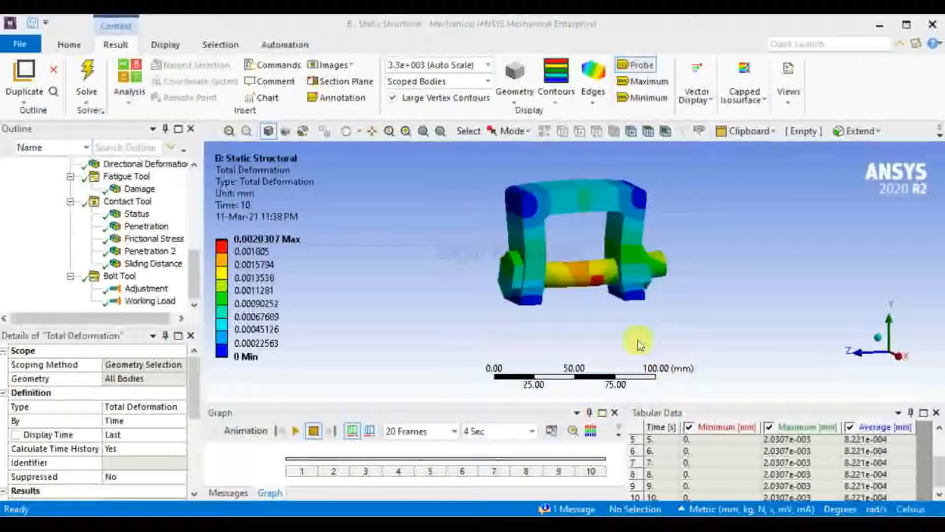
- Place Total Deformation probe labels on the bracket's top bar, both legs, a rounded corner and the middle of the bolt
{"action": "middle_click_drag", "start_coordinate": [718, 308], "coordinate": [729, 288]}
{"action": "scroll", "coordinate": [533, 192], "scroll_direction": "up", "scroll_amount": 4}
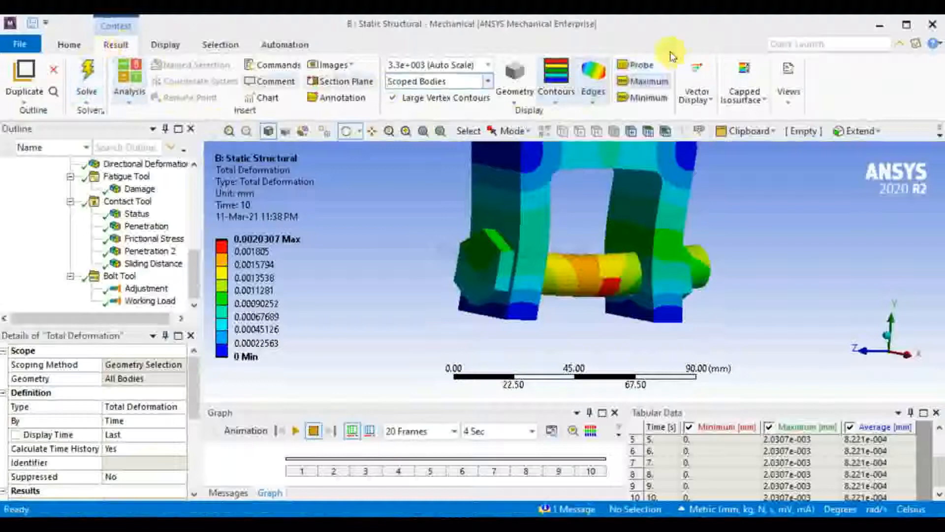
{"action": "left_click", "coordinate": [642, 71]}
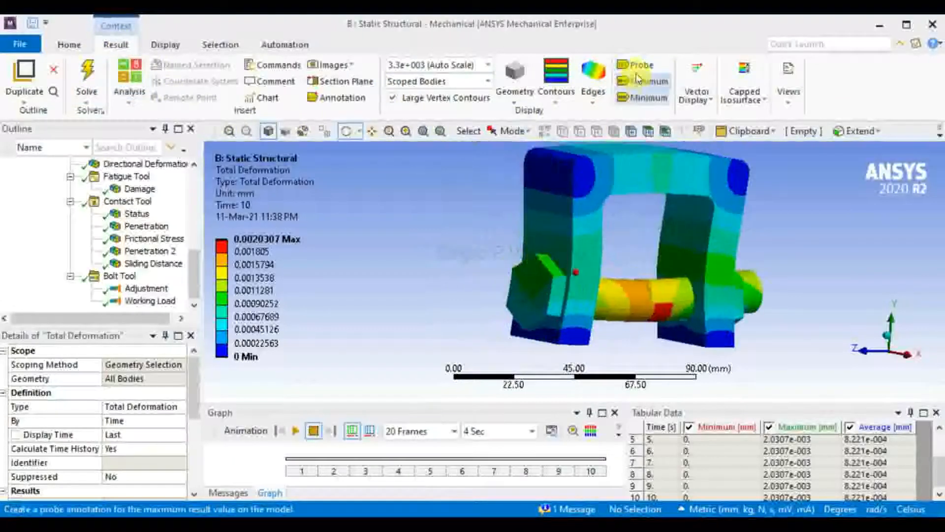
{"action": "left_click", "coordinate": [690, 172]}
{"action": "left_click", "coordinate": [737, 224]}
{"action": "left_click", "coordinate": [719, 298]}
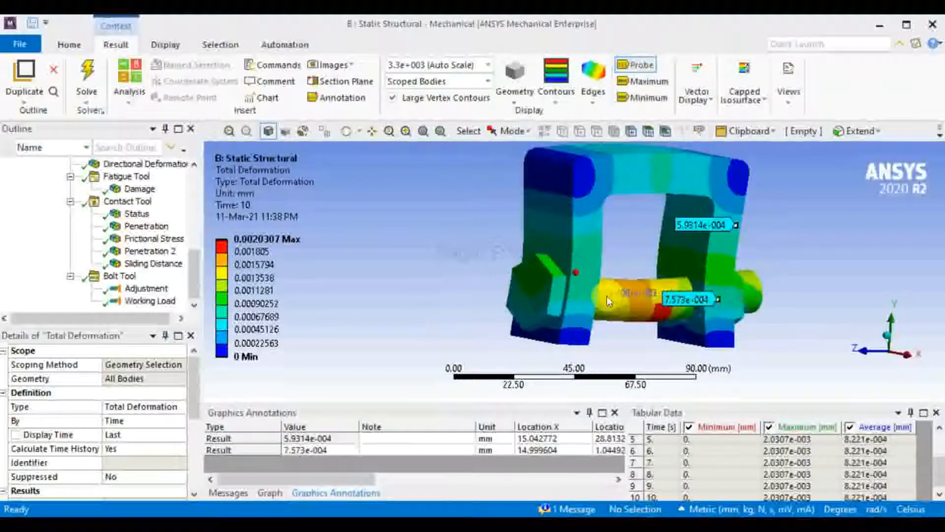
{"action": "left_click", "coordinate": [582, 297]}
{"action": "left_click", "coordinate": [599, 181]}
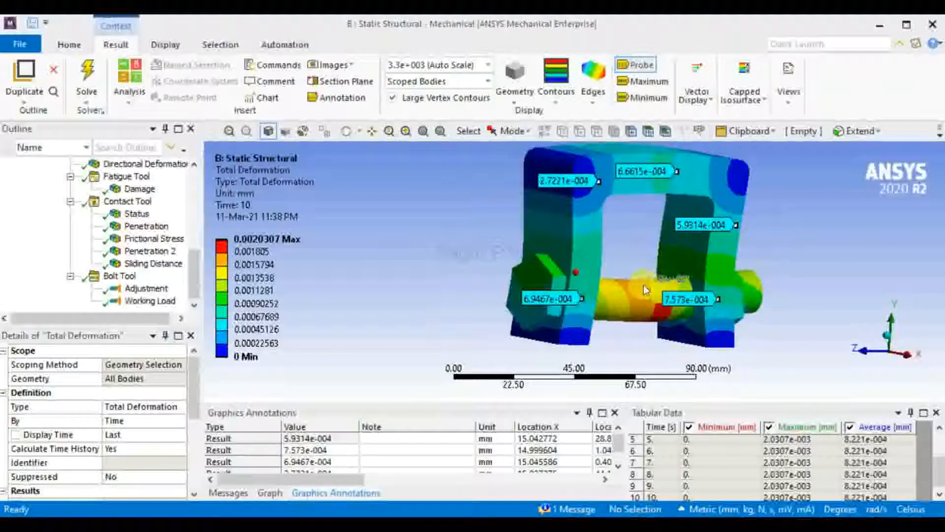
{"action": "left_click", "coordinate": [660, 314]}
- Add Total Deformation probe labels on the bracket's outer side face and around the protruding bolt end
{"action": "middle_click_drag", "start_coordinate": [667, 358], "coordinate": [487, 337]}
{"action": "left_click", "coordinate": [702, 214]}
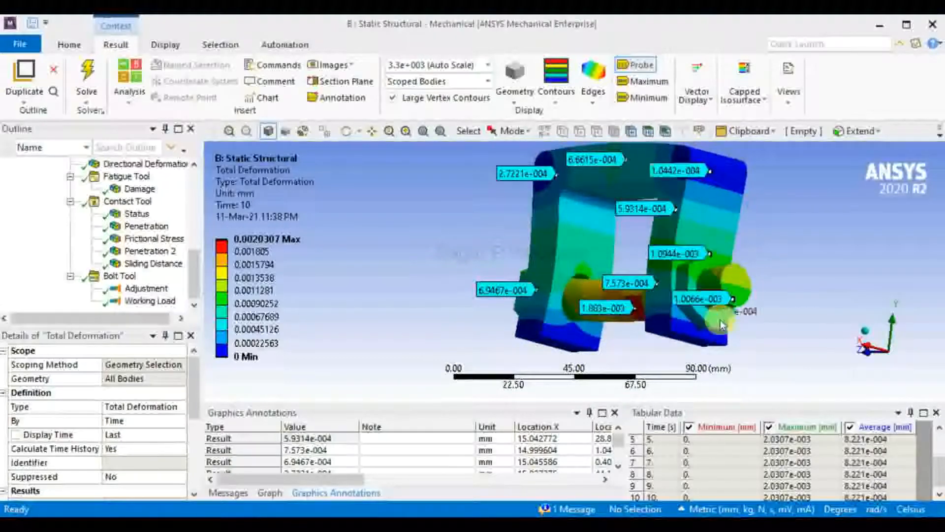
{"action": "left_click", "coordinate": [765, 274]}
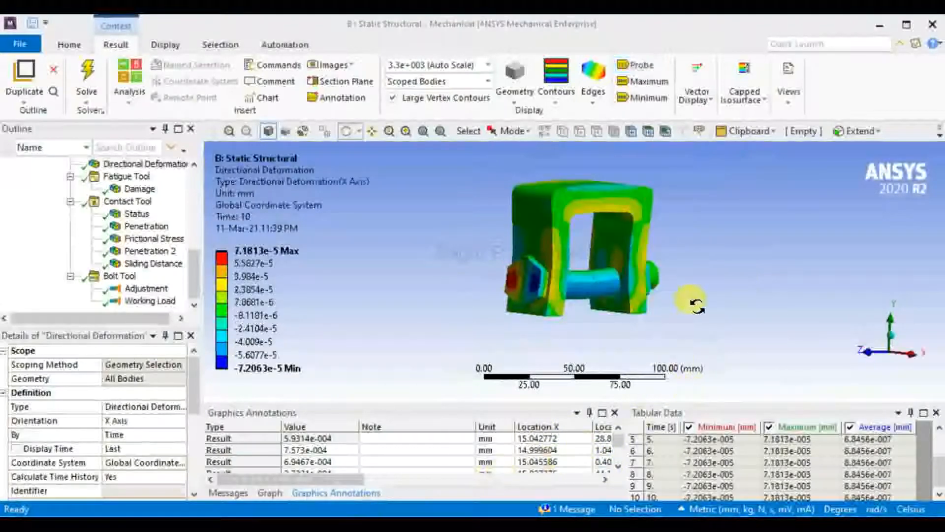
- Orient the model in the X-axis Directional Deformation result and insert an image of it under that result
{"action": "left_click_drag", "start_coordinate": [697, 305], "coordinate": [675, 295]}
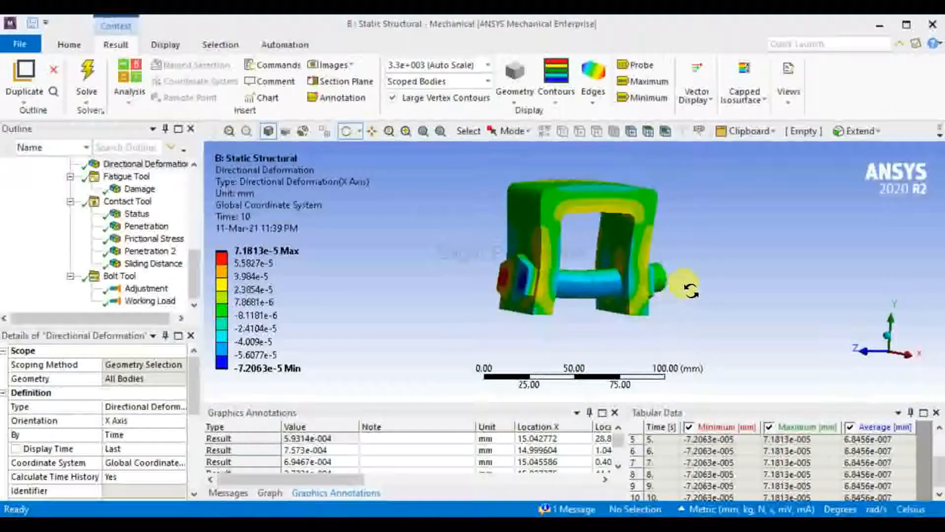
{"action": "left_click_drag", "start_coordinate": [406, 212], "coordinate": [564, 233]}
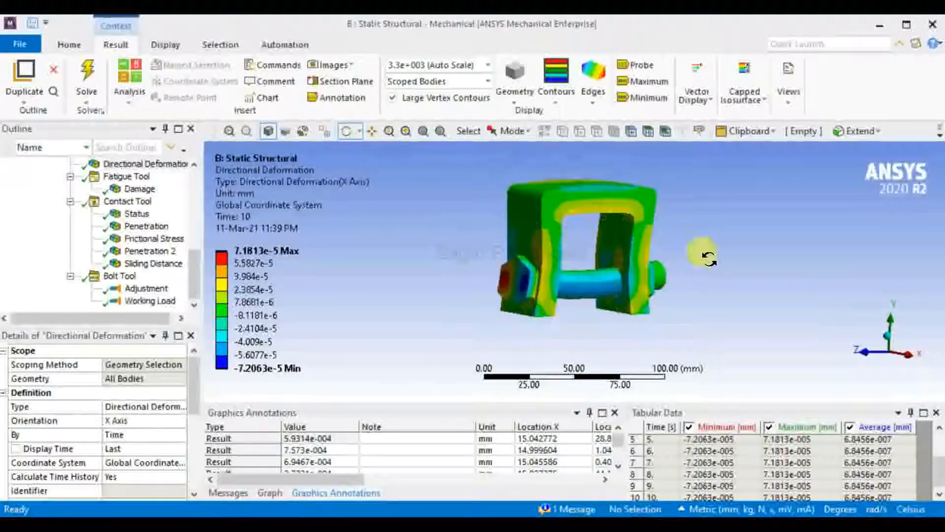
{"action": "left_click_drag", "start_coordinate": [711, 312], "coordinate": [657, 318]}
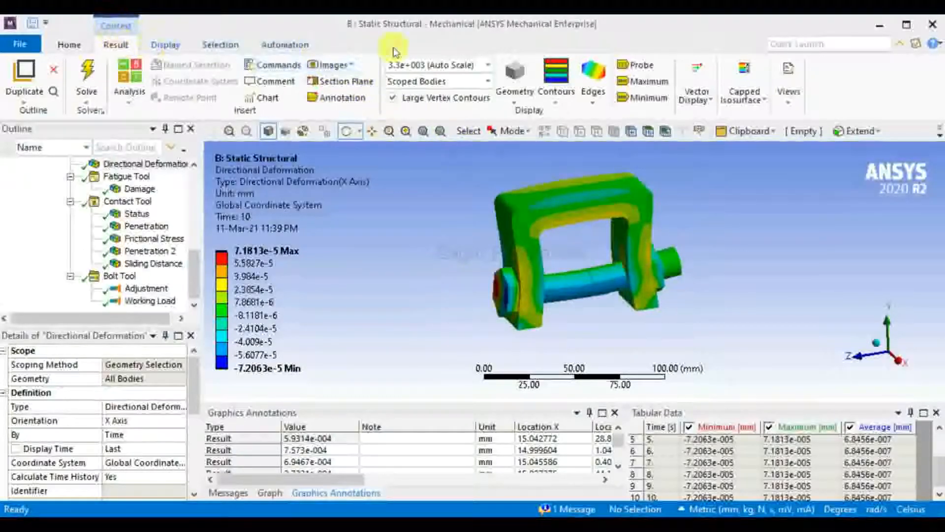
{"action": "left_click", "coordinate": [352, 65]}
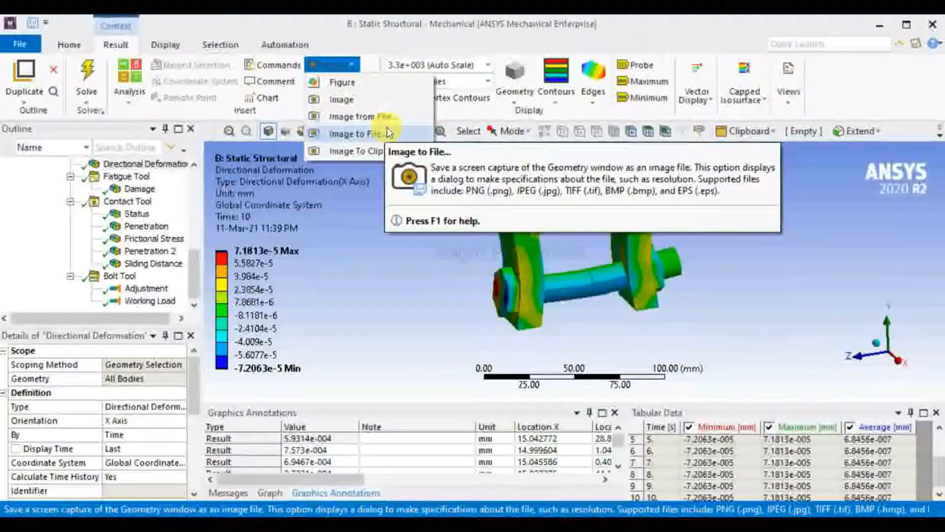
{"action": "left_click", "coordinate": [389, 100]}
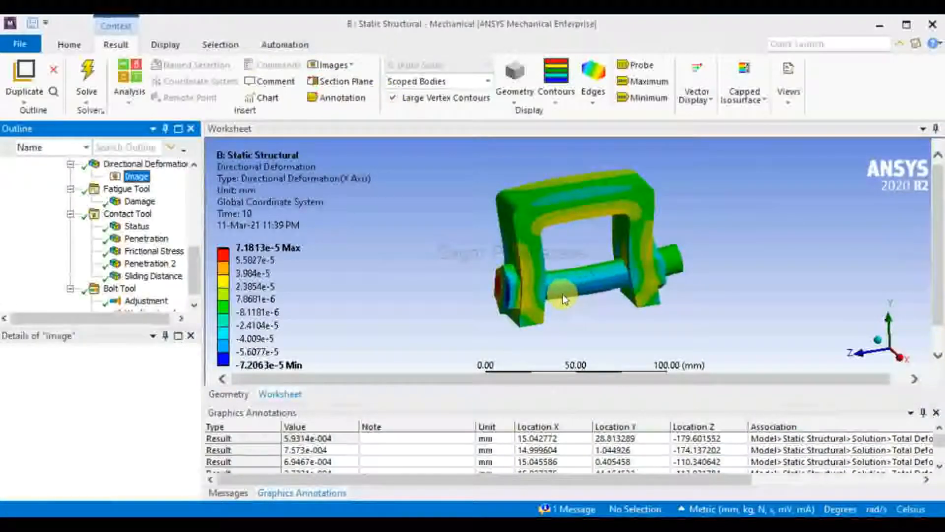
{"action": "left_click", "coordinate": [352, 67]}
{"action": "left_click", "coordinate": [509, 150]}
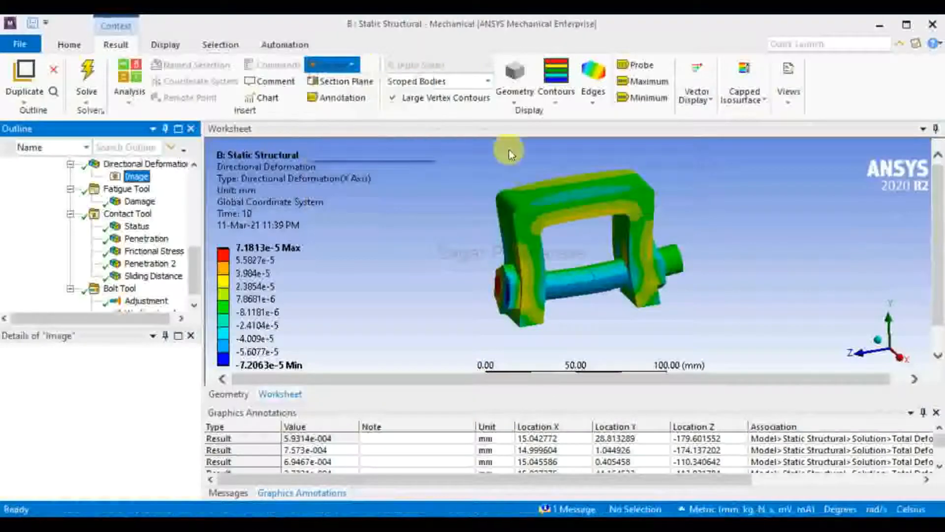
{"action": "left_click_drag", "start_coordinate": [477, 301], "coordinate": [939, 507]}
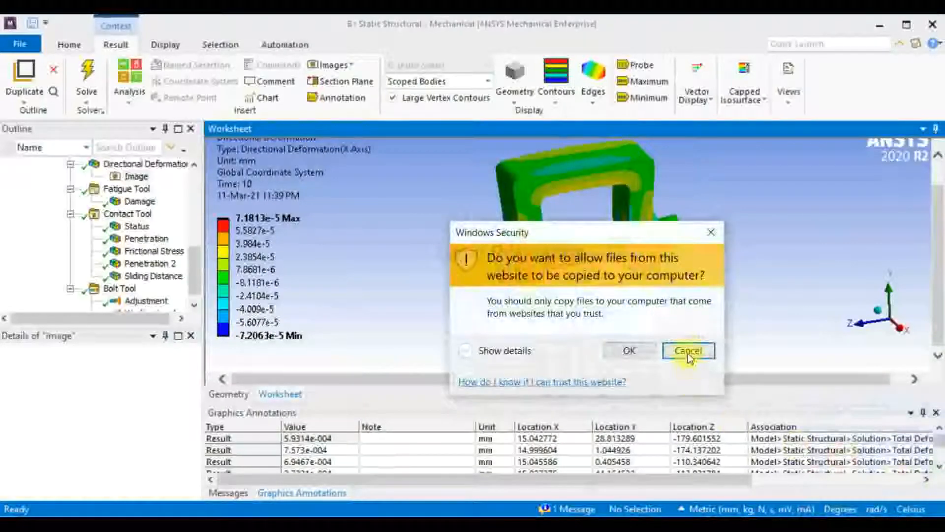
{"action": "left_click", "coordinate": [635, 351]}
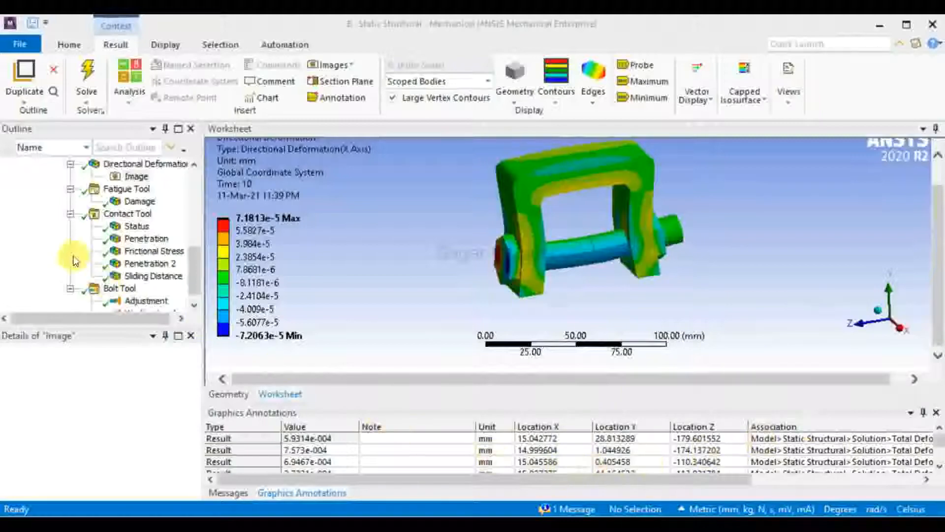
{"action": "left_click_drag", "start_coordinate": [190, 277], "coordinate": [192, 170]}
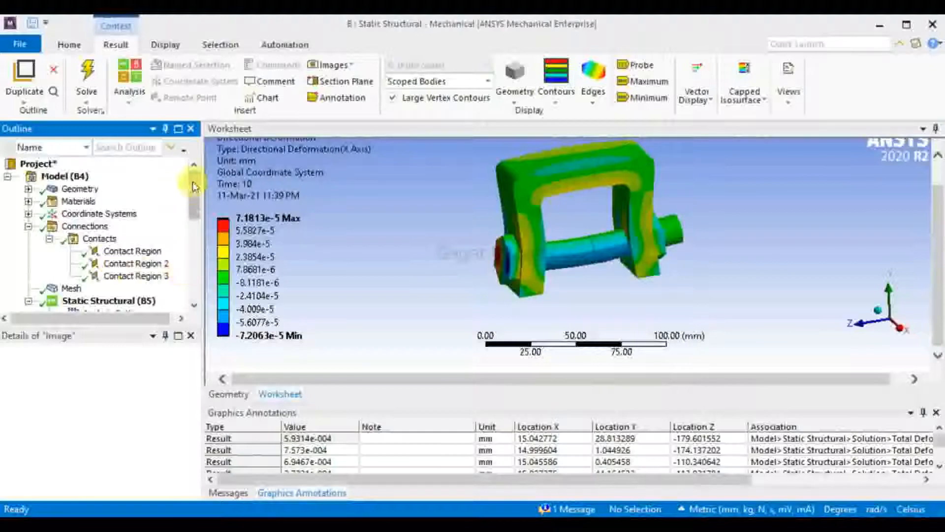
{"action": "left_click_drag", "start_coordinate": [193, 199], "coordinate": [190, 311]}
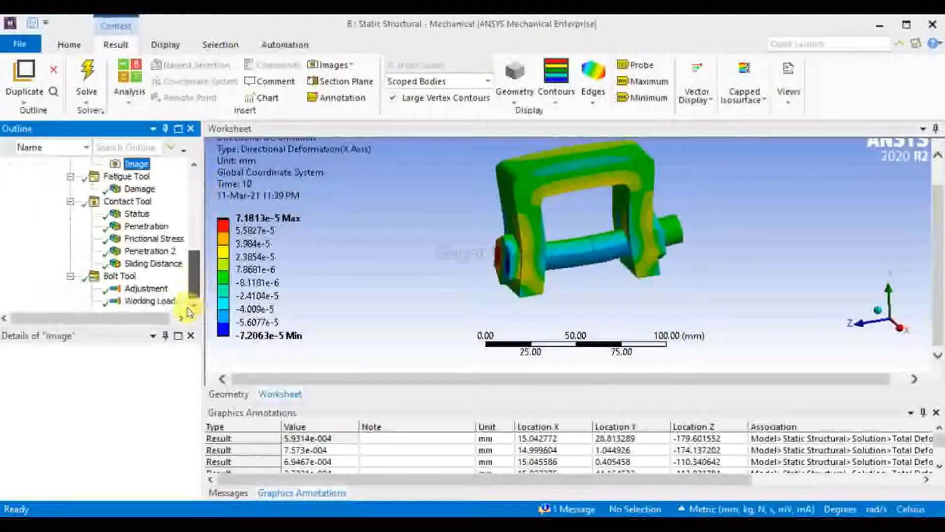
{"action": "left_click_drag", "start_coordinate": [195, 276], "coordinate": [196, 229]}
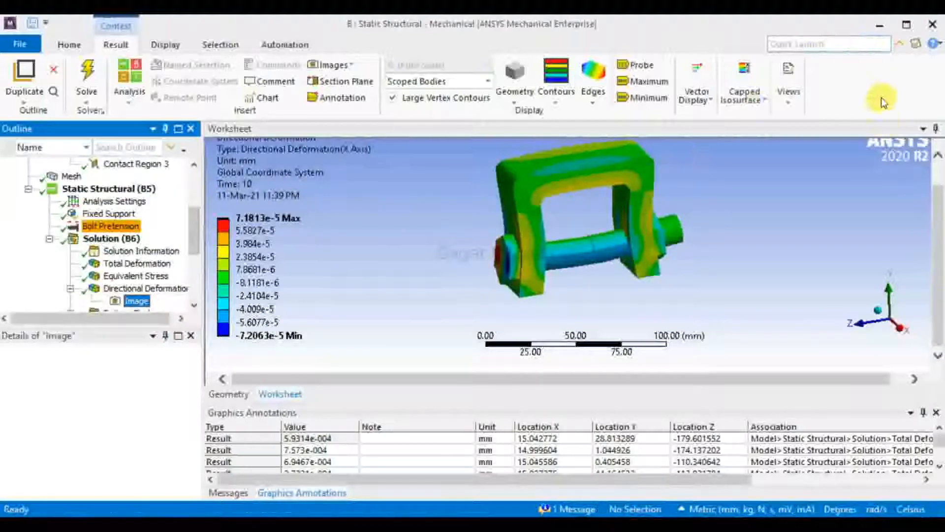